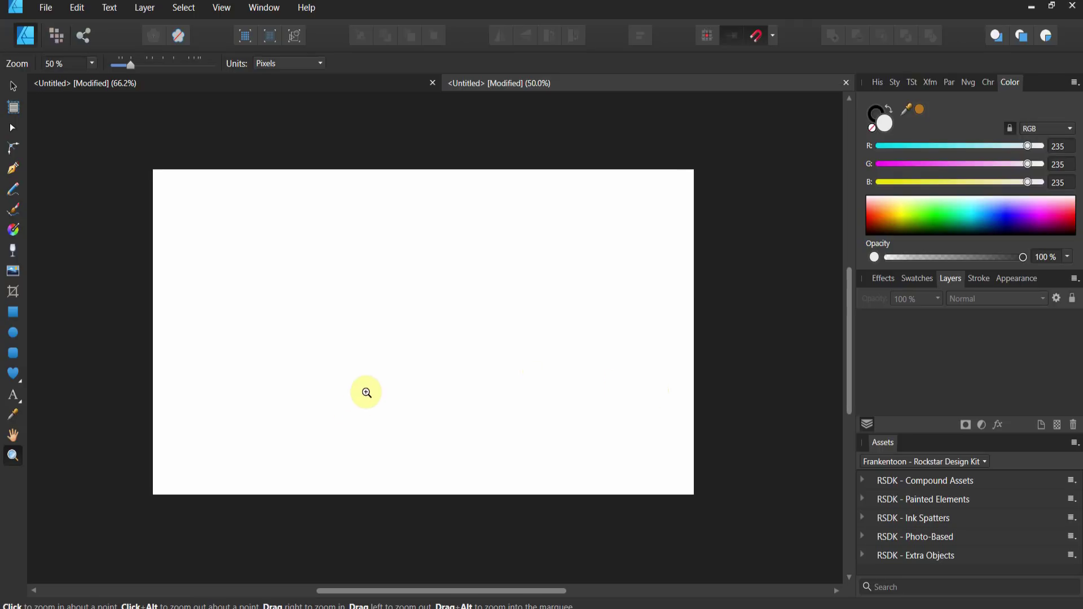
Show the page grid and set its type to 2:1 Isometric in the Grid and Axis Manager
left_click(221, 6)
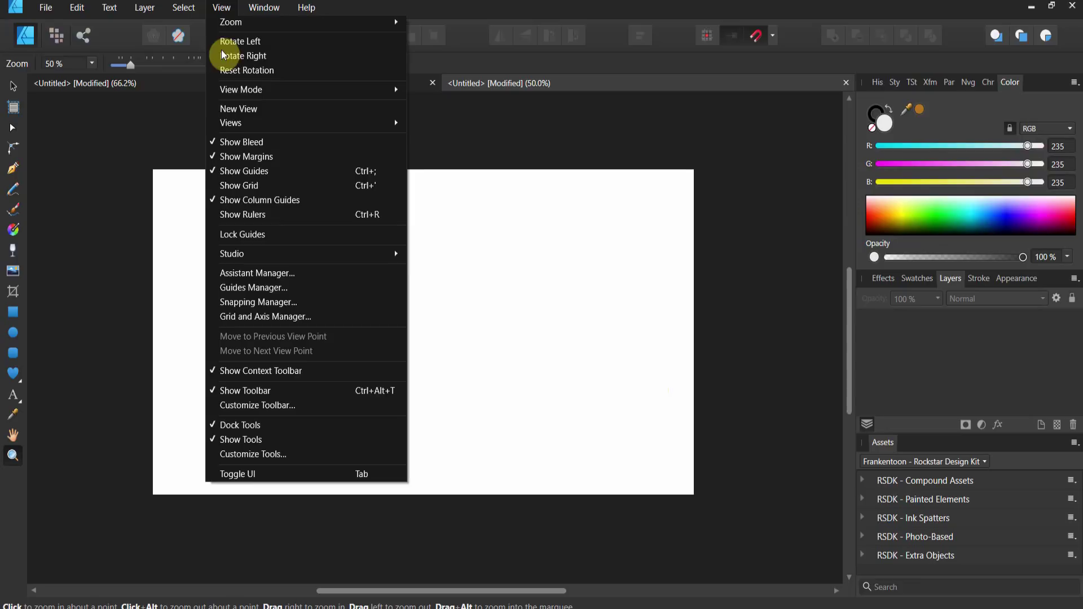
left_click(232, 188)
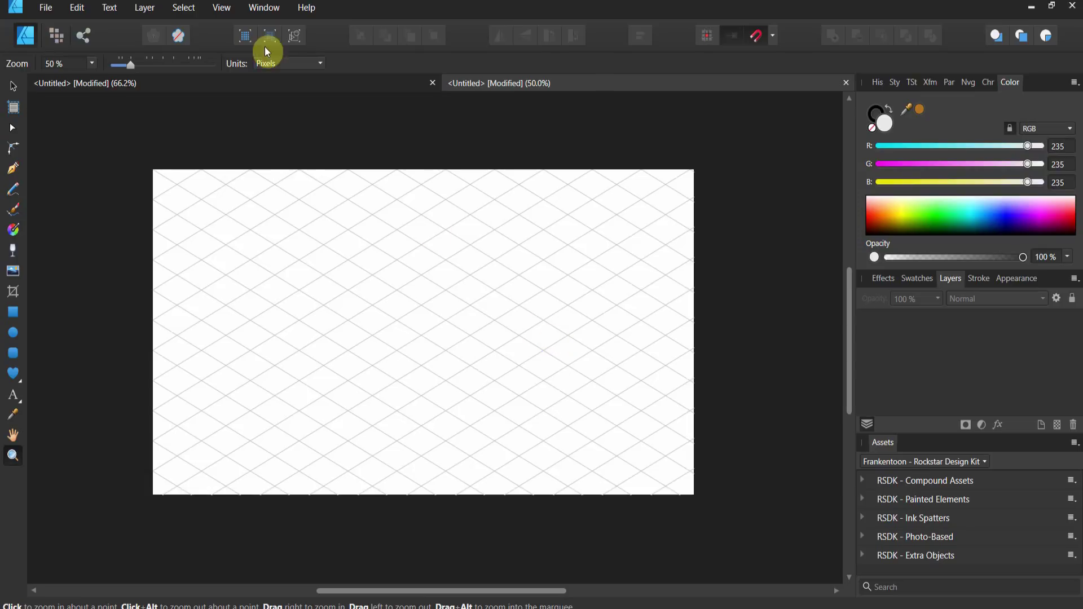
left_click(227, 12)
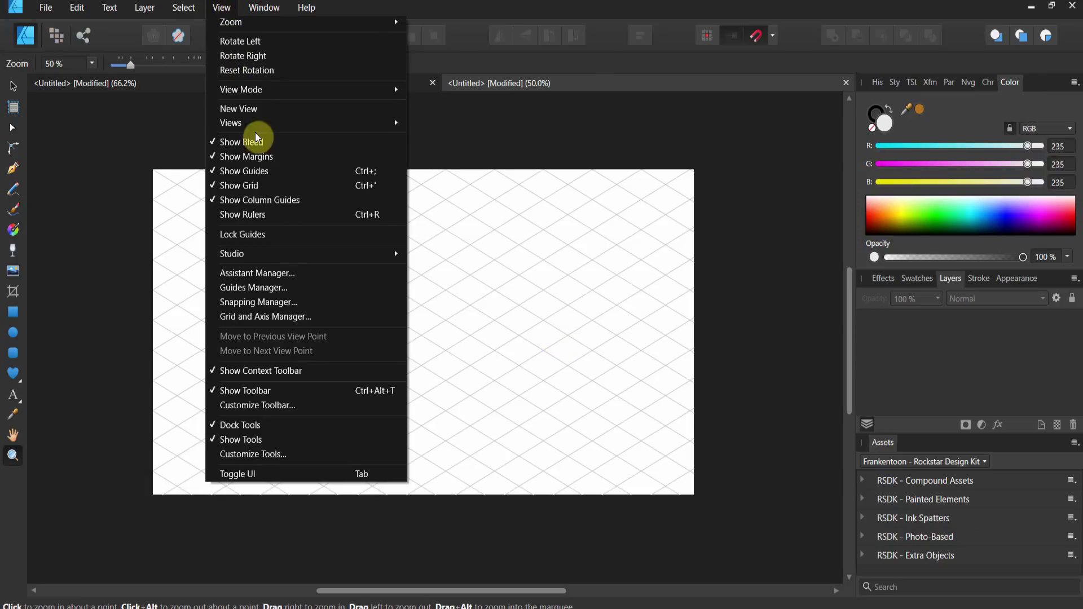
left_click(279, 316)
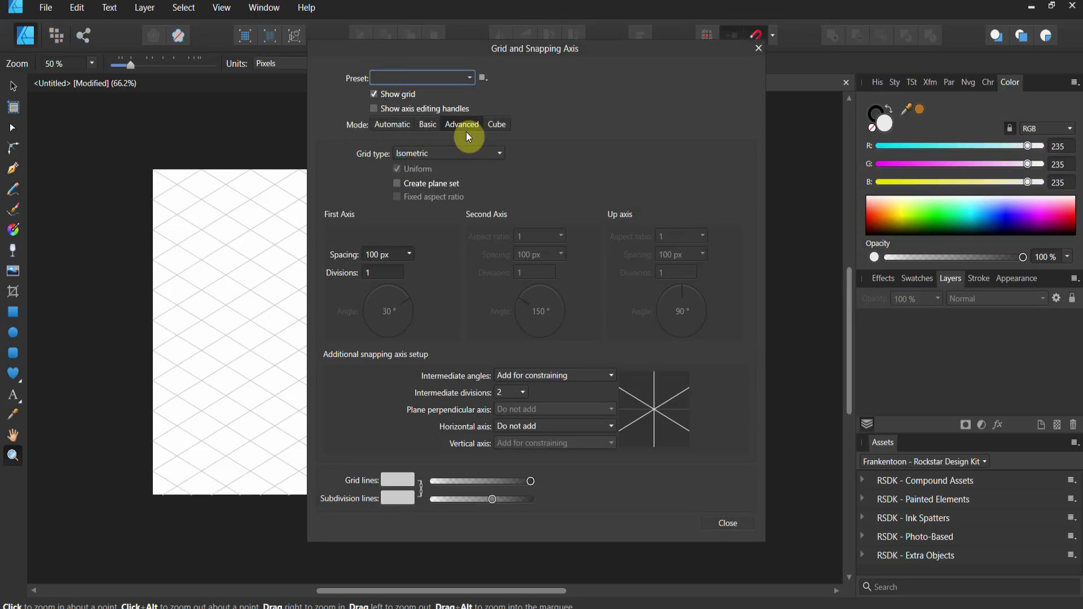
left_click(447, 155)
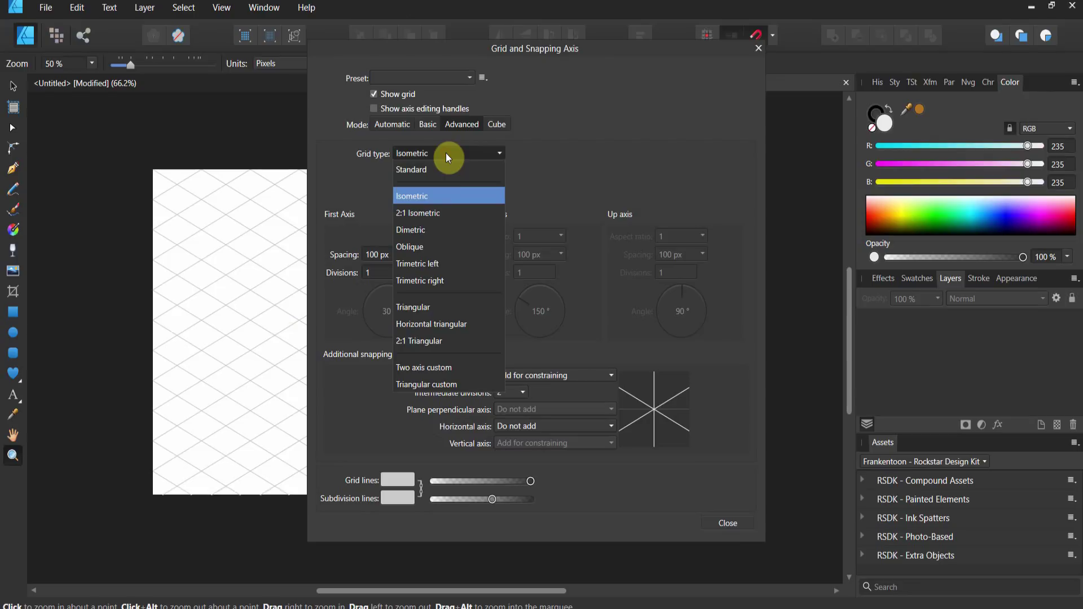
left_click(442, 214)
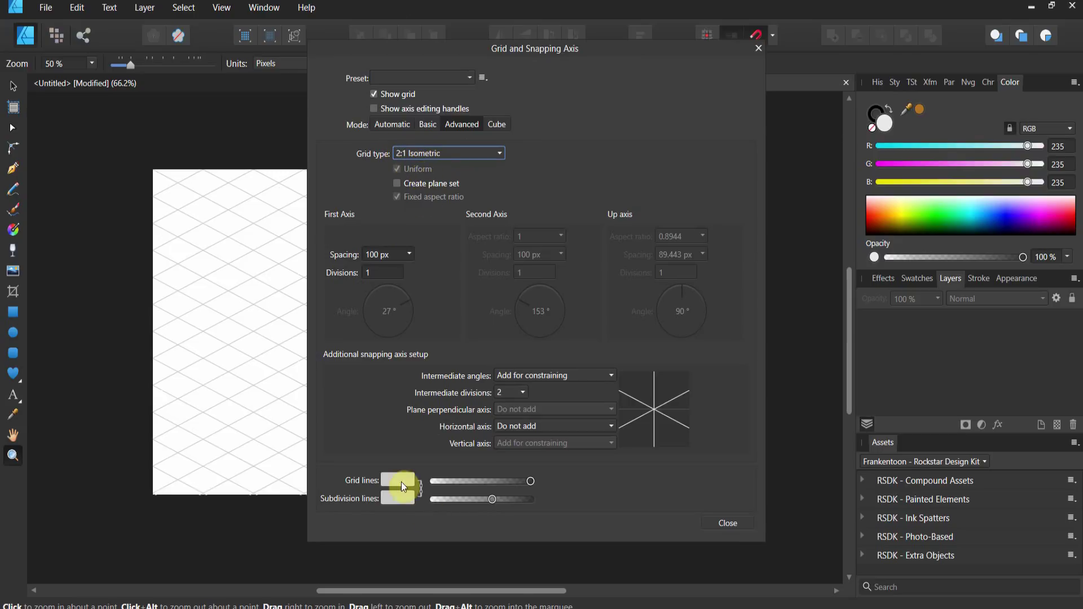
left_click(729, 523)
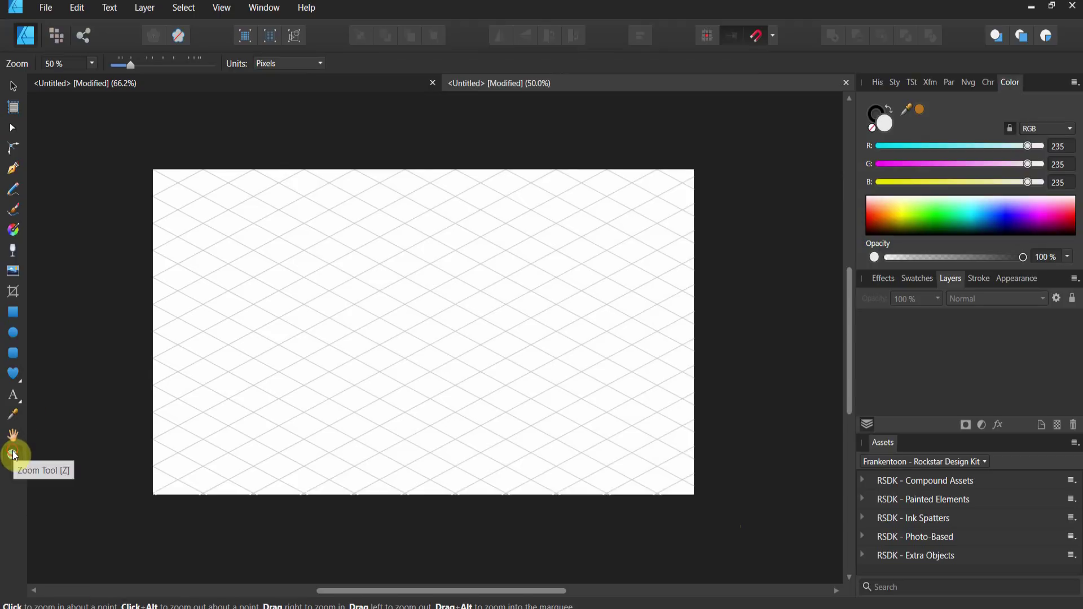
Zoom in and trace a closed parallelogram along the isometric grid with the Pen tool
left_click(434, 417)
scroll(446, 419, "up", 1)
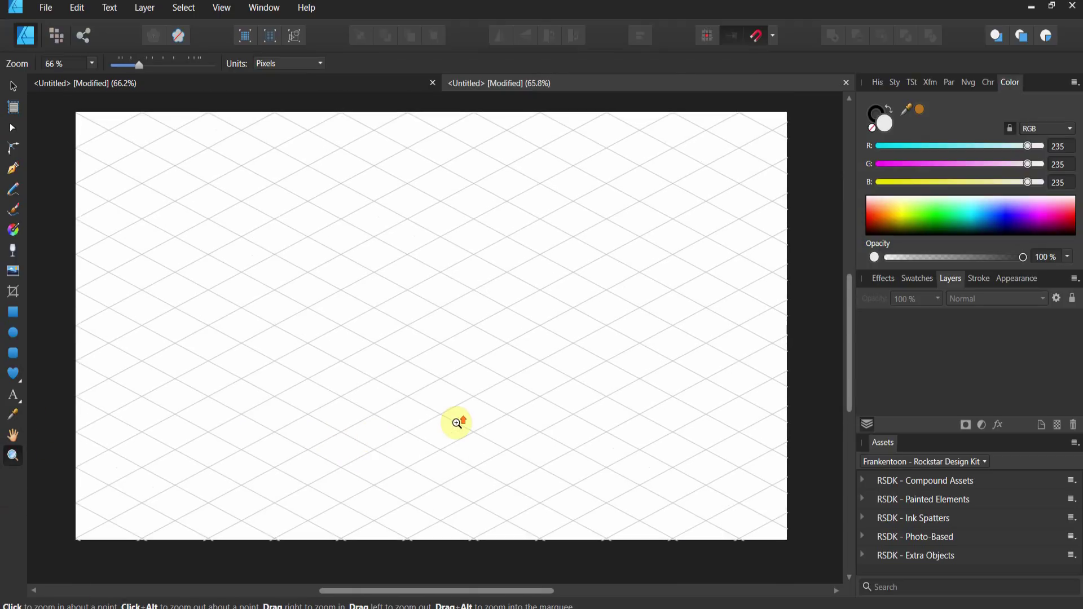
left_click(14, 172)
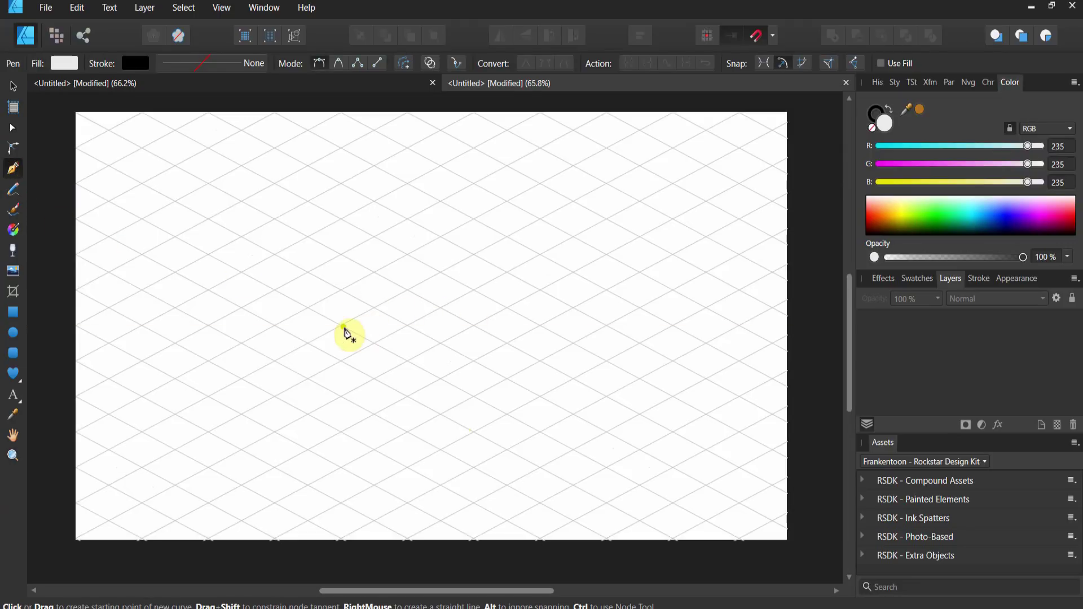
left_click_drag(374, 342, 412, 328)
left_click(507, 272)
left_click(507, 274)
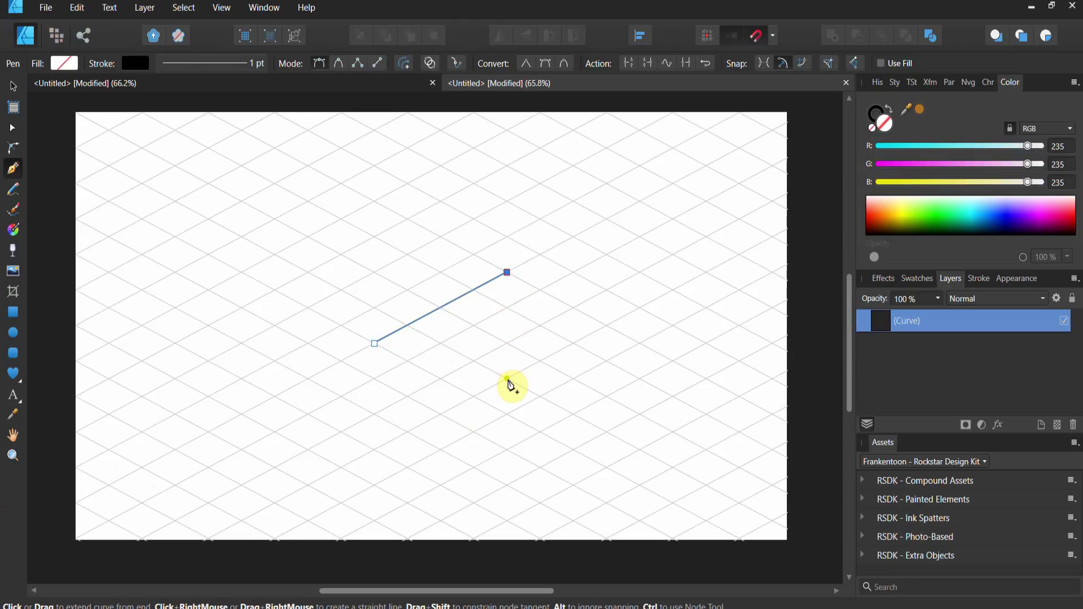
left_click(507, 415)
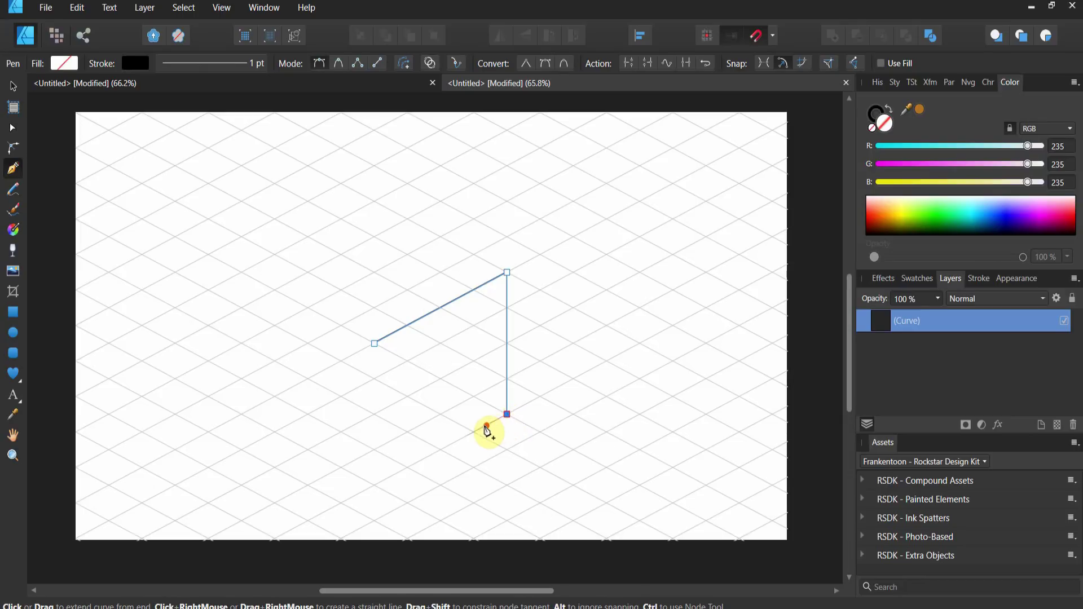
left_click(374, 484)
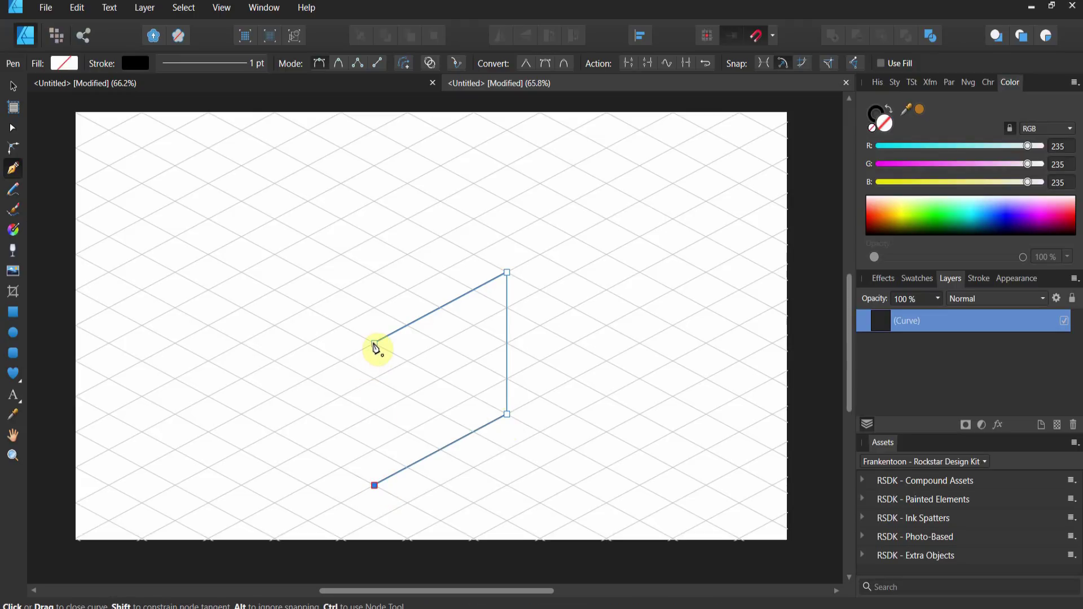
left_click(376, 344)
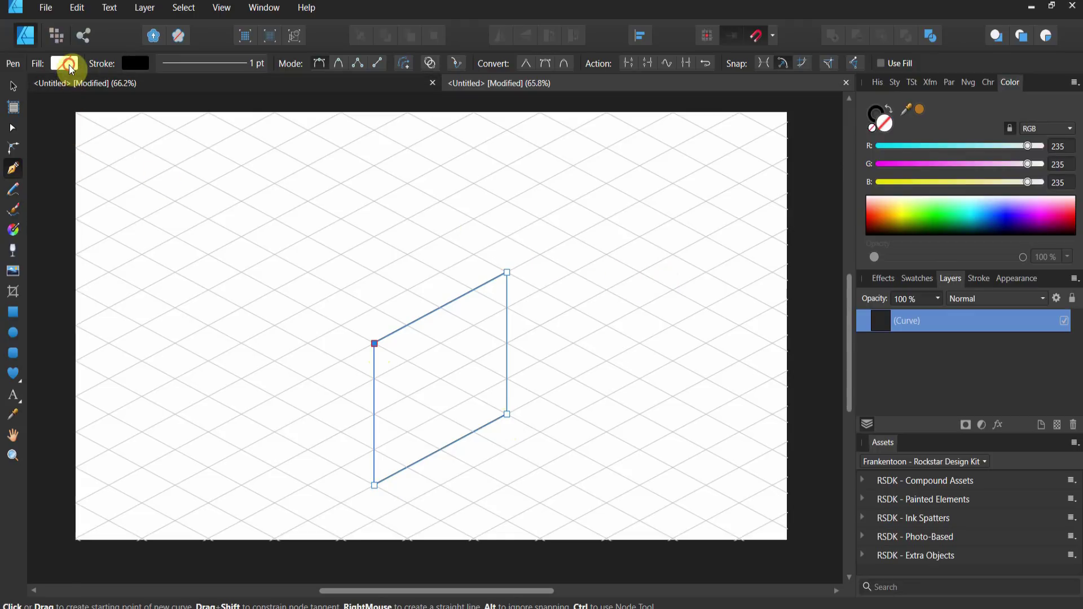
Fill the parallelogram with bright yellow (RGB 229, 242, 13)
left_click(69, 64)
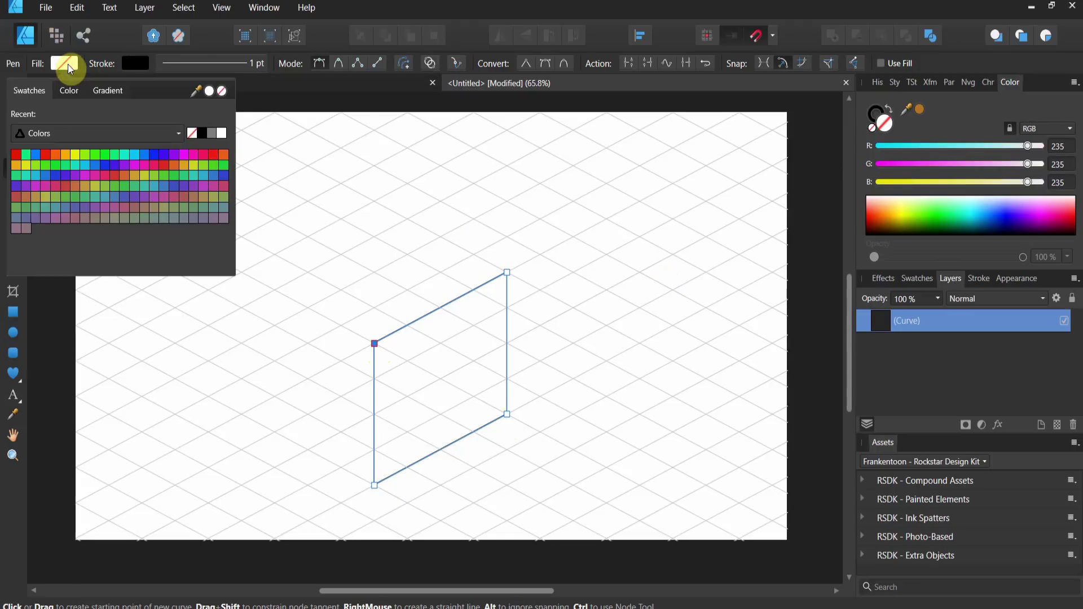
left_click(76, 156)
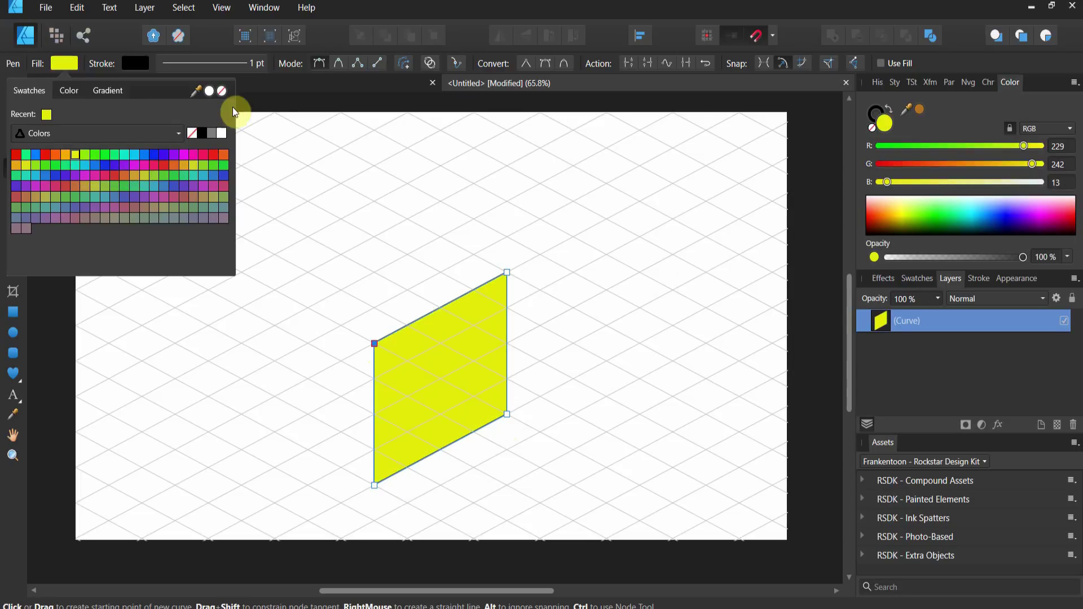
left_click(282, 81)
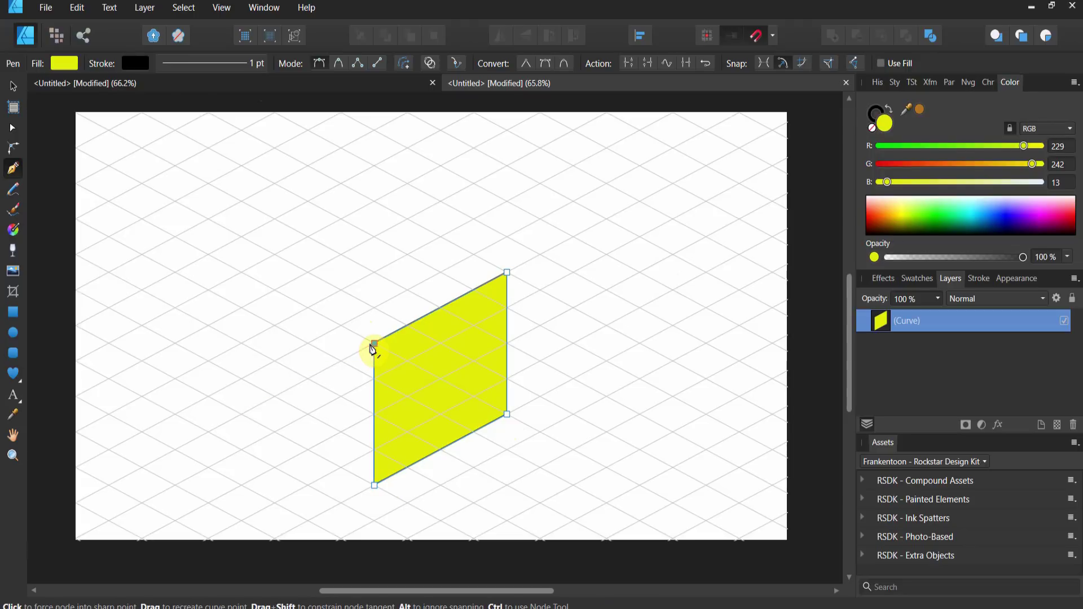
Draw a parallelogram sharing the yellow face's left edge and fill it orange (RGB 242, 175, 13)
left_click(375, 344)
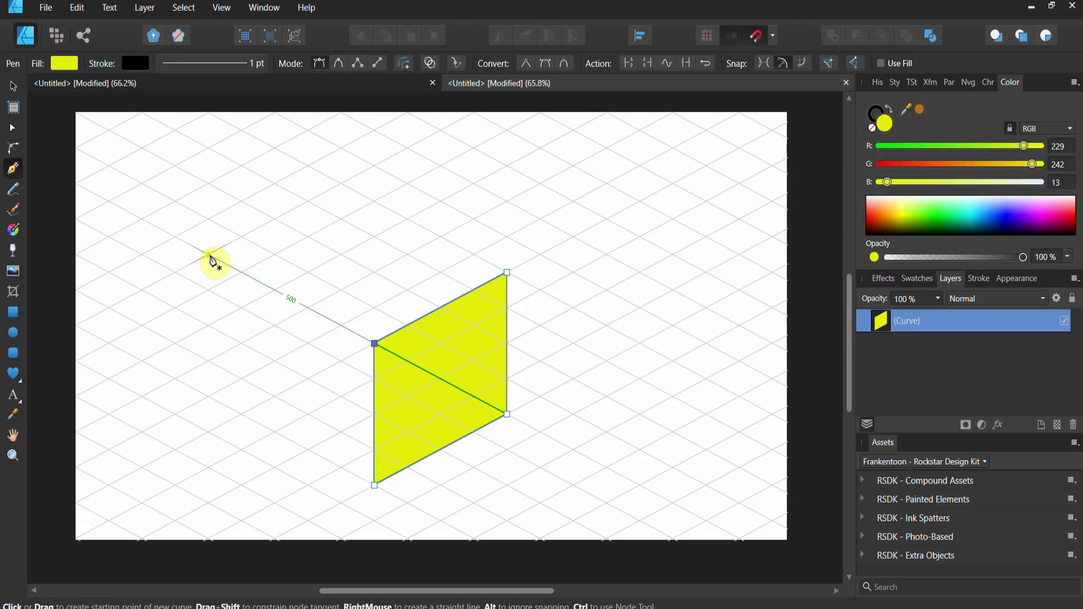
left_click(210, 256)
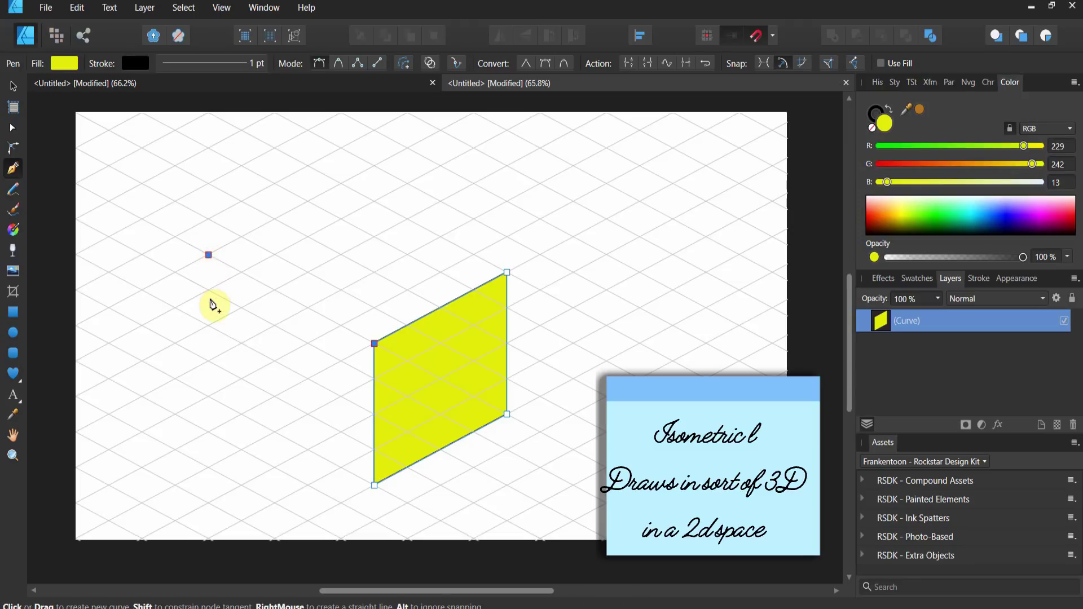
left_click(209, 396)
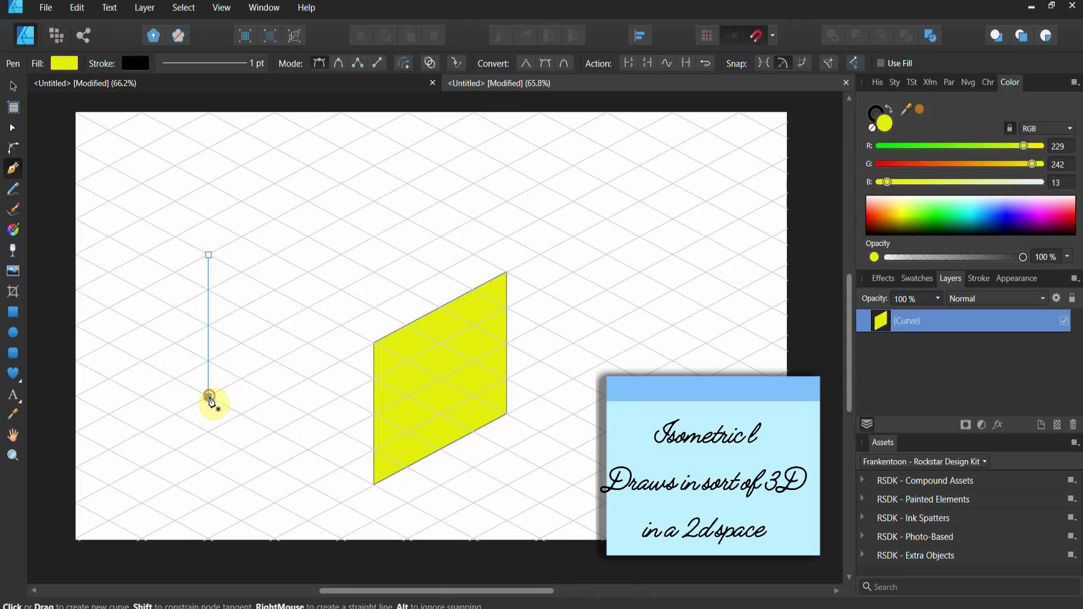
left_click(375, 485)
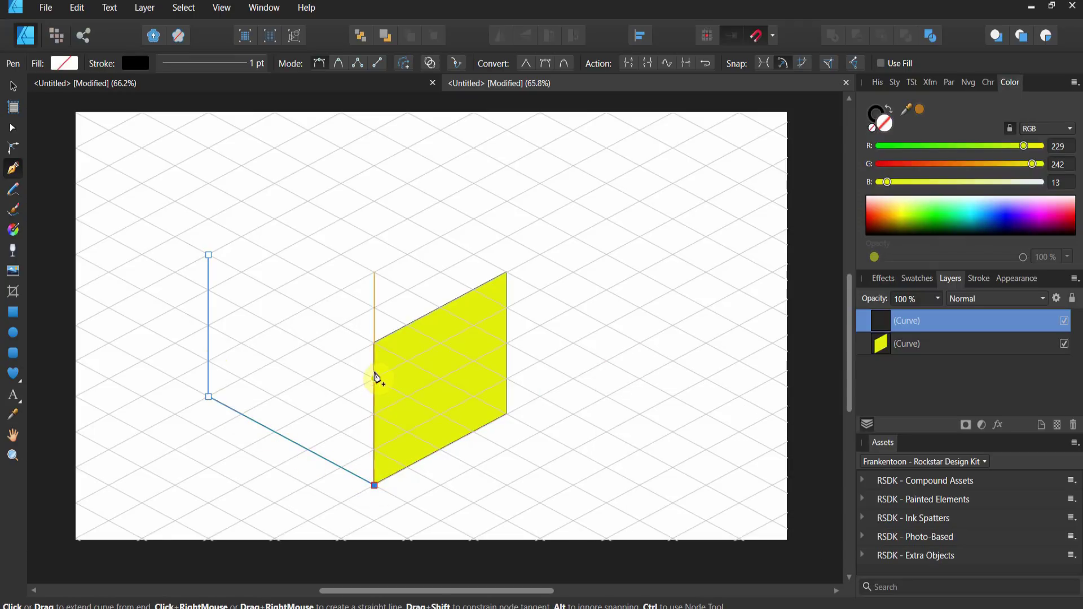
left_click(375, 344)
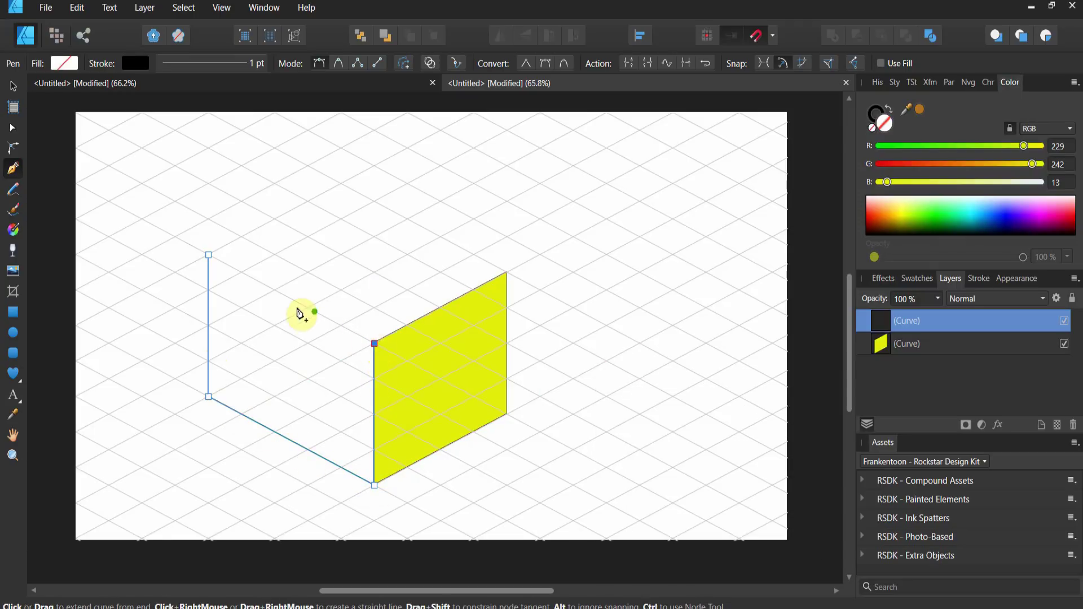
left_click(210, 256)
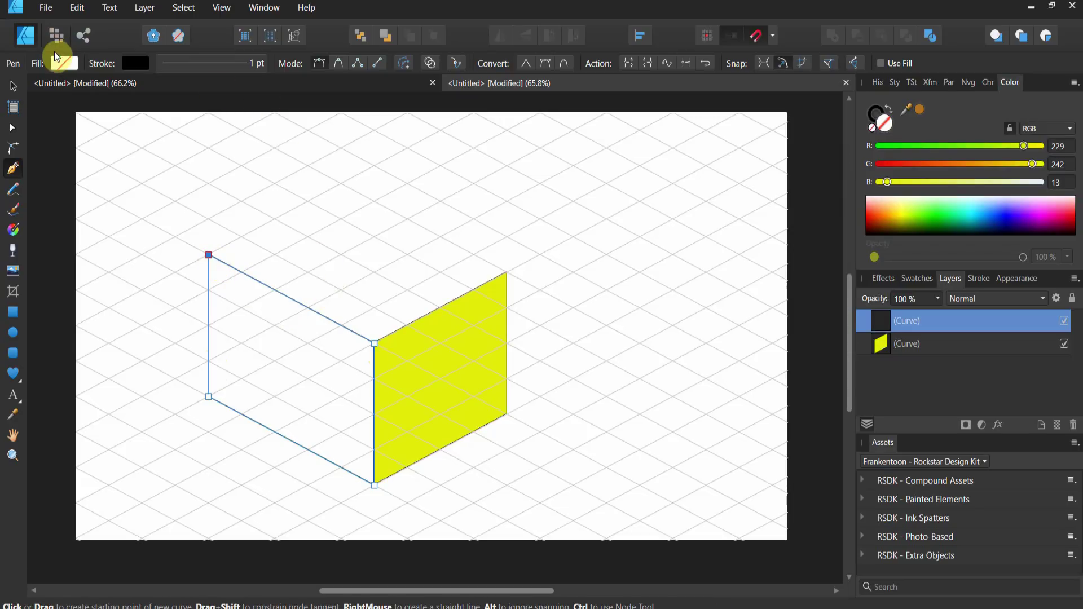
left_click(64, 64)
left_click(66, 153)
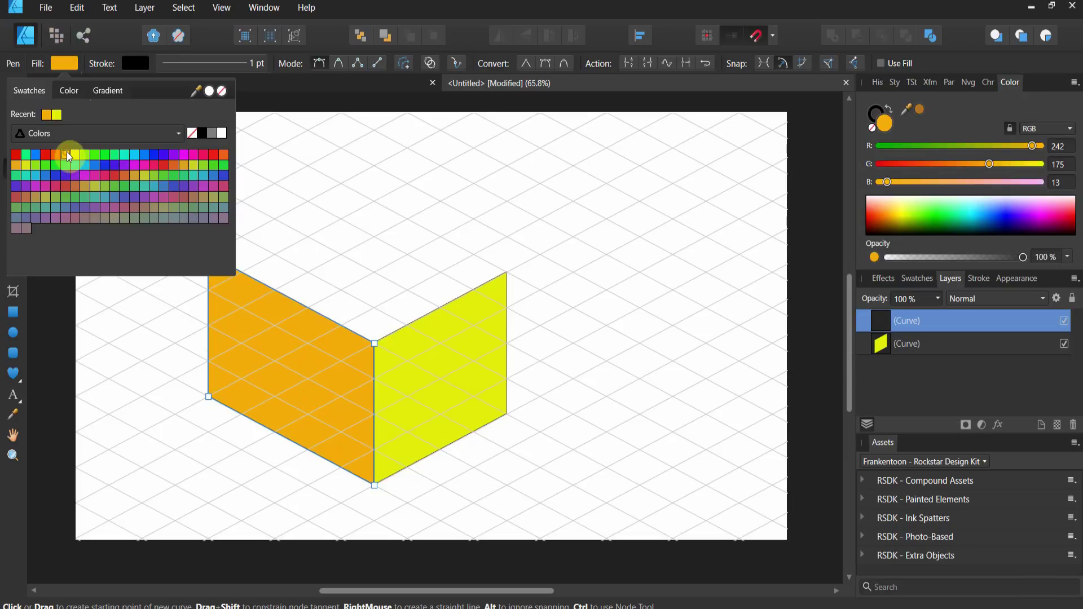
left_click(374, 102)
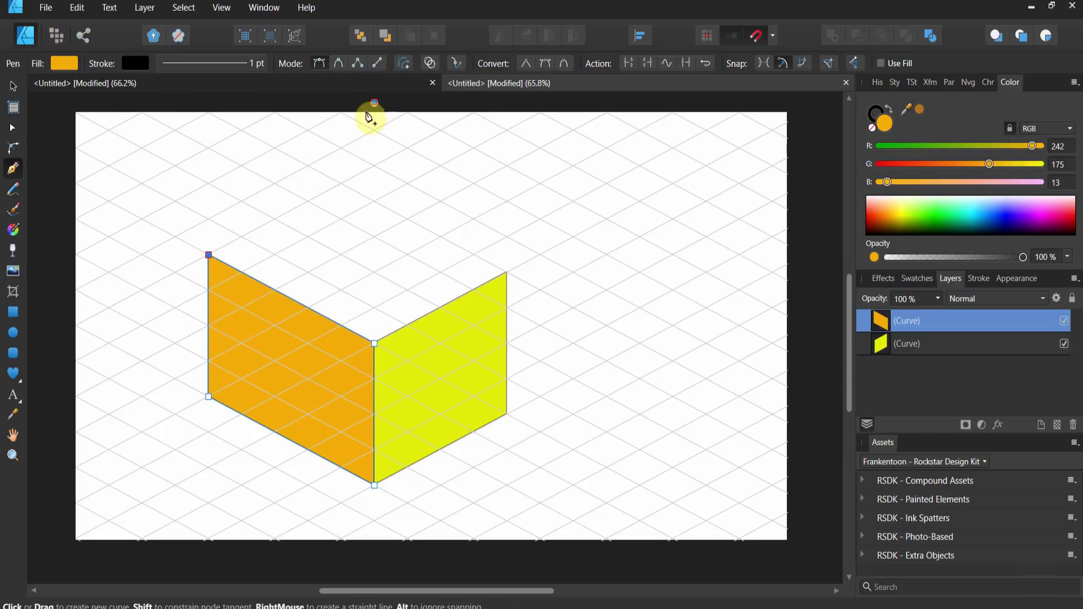
Trace the closed top face linking the back corner to both side faces' top edges
key("Escape")
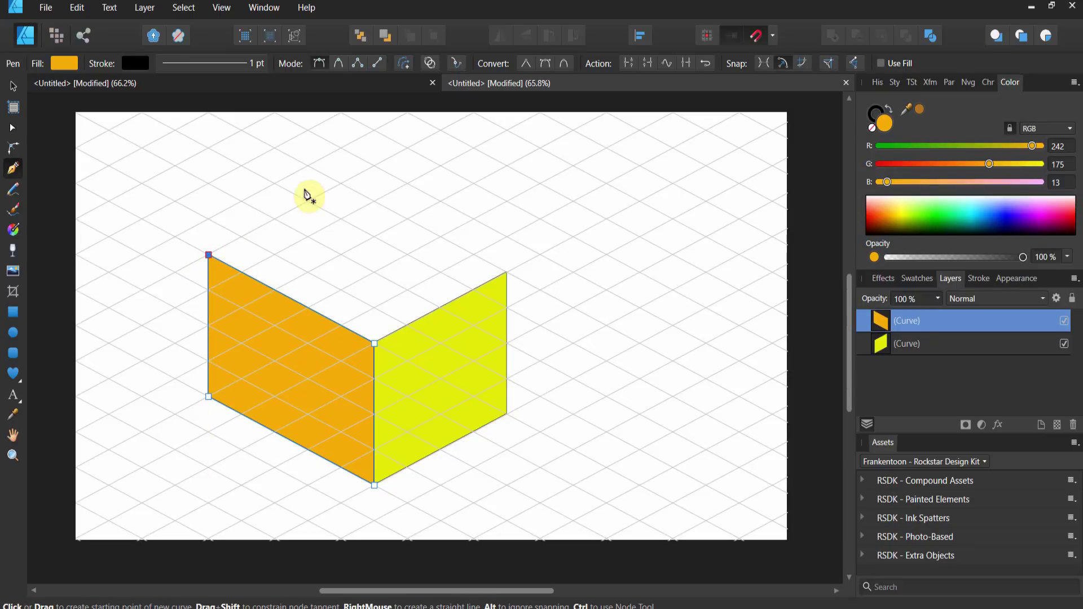
left_click(341, 183)
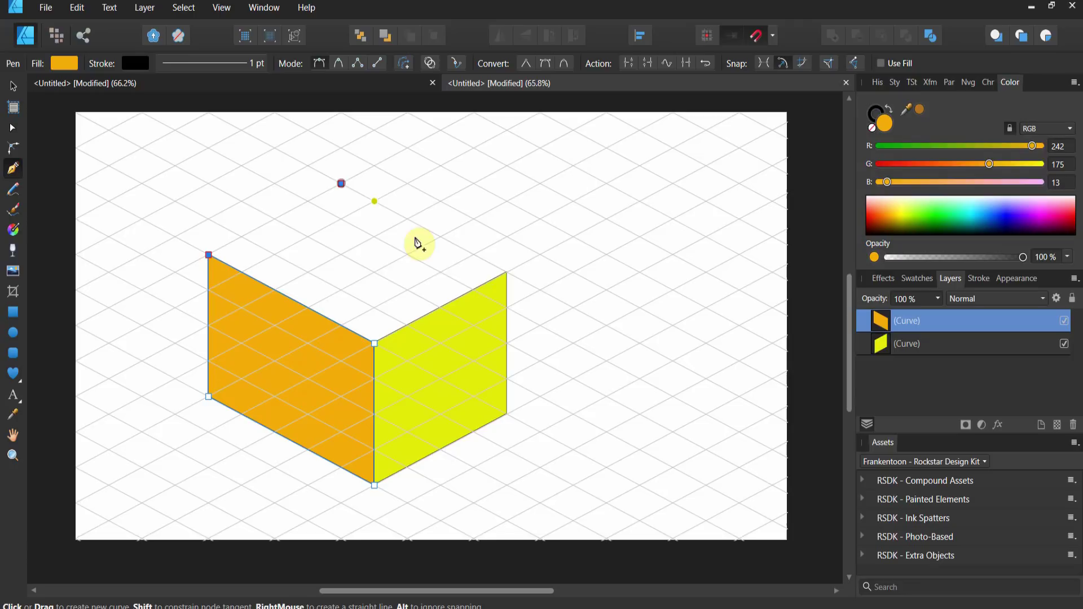
left_click(506, 272)
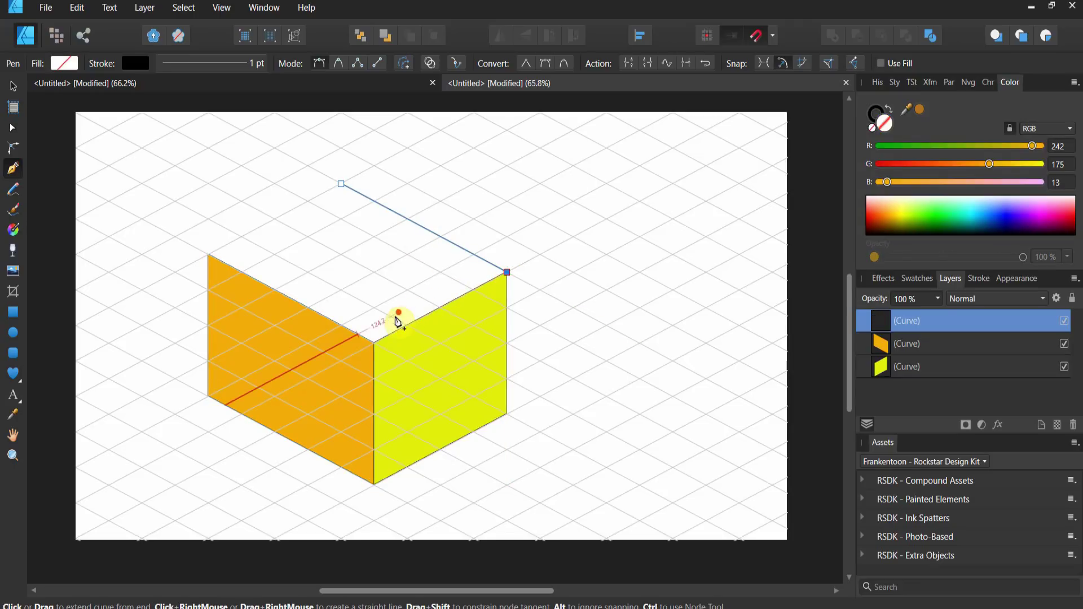
left_click(374, 342)
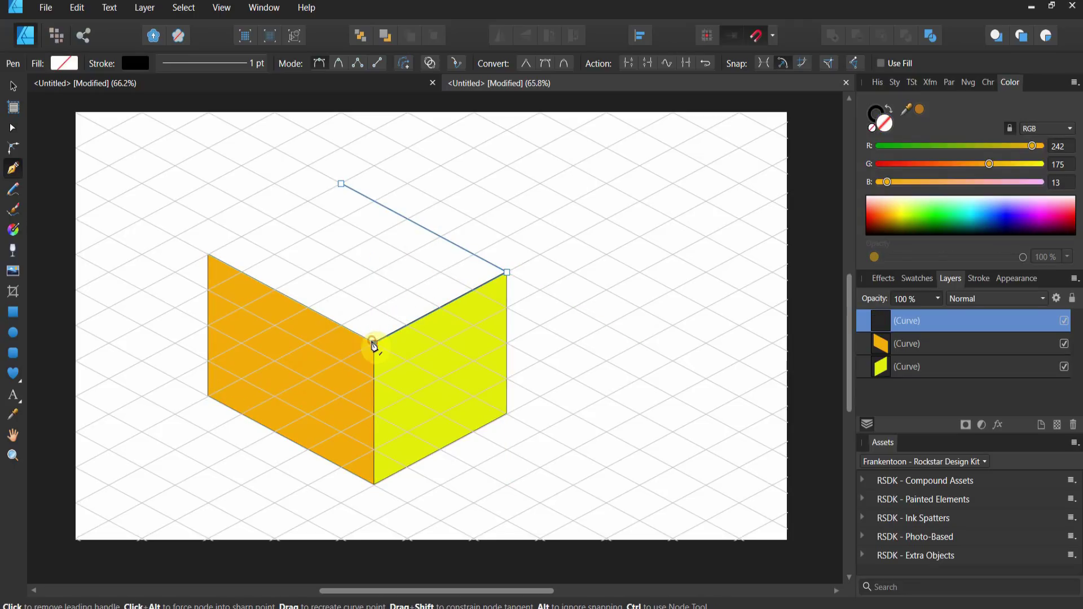
left_click(208, 256)
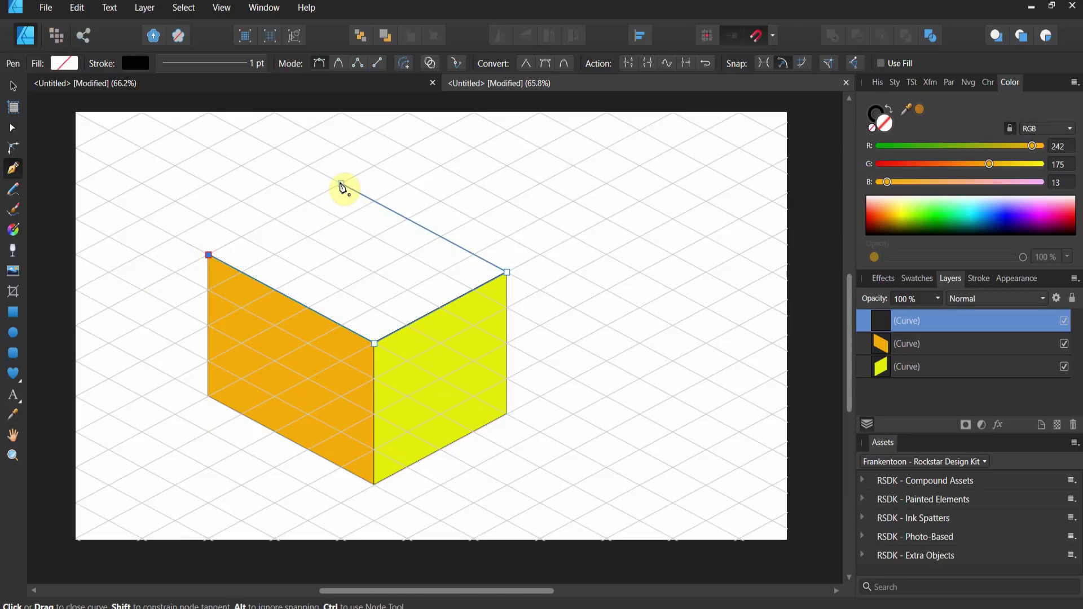
left_click(341, 185)
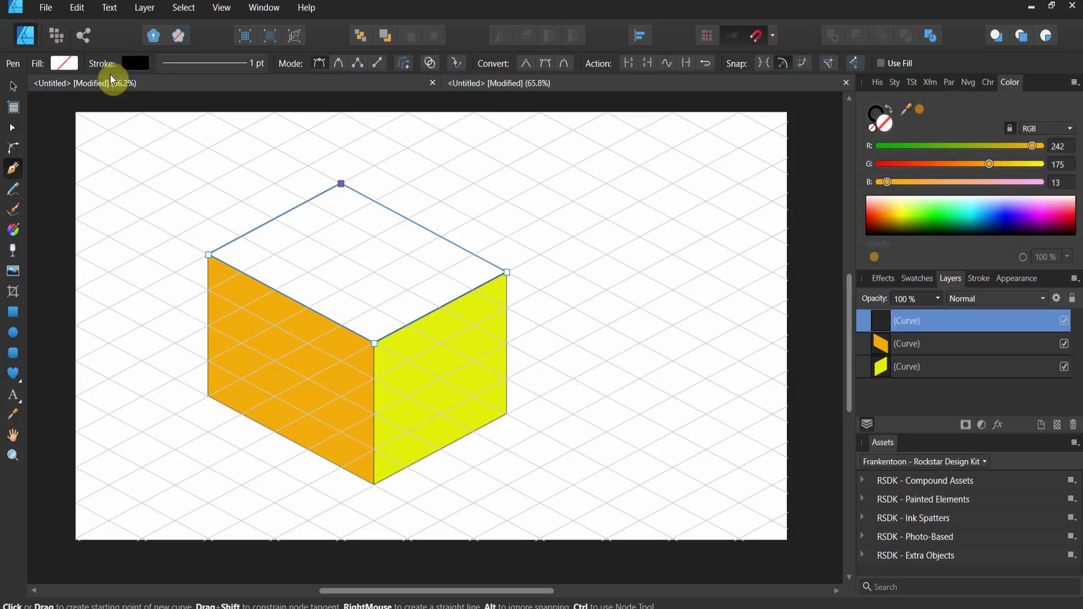
Fill the top face red-orange (RGB 242, 94, 13) and zoom out to 50%
left_click(65, 64)
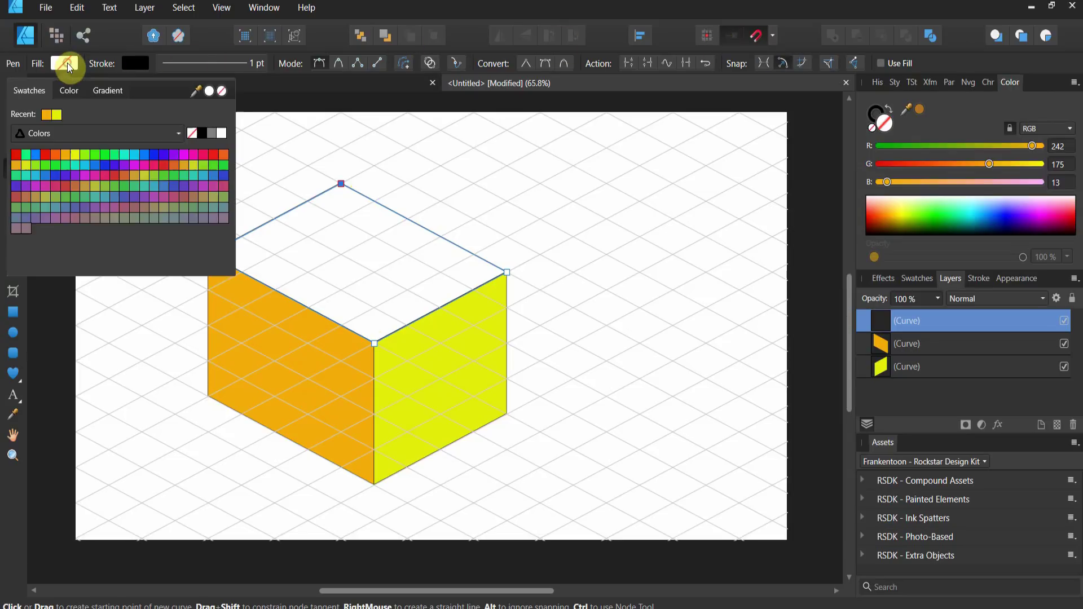
left_click(56, 154)
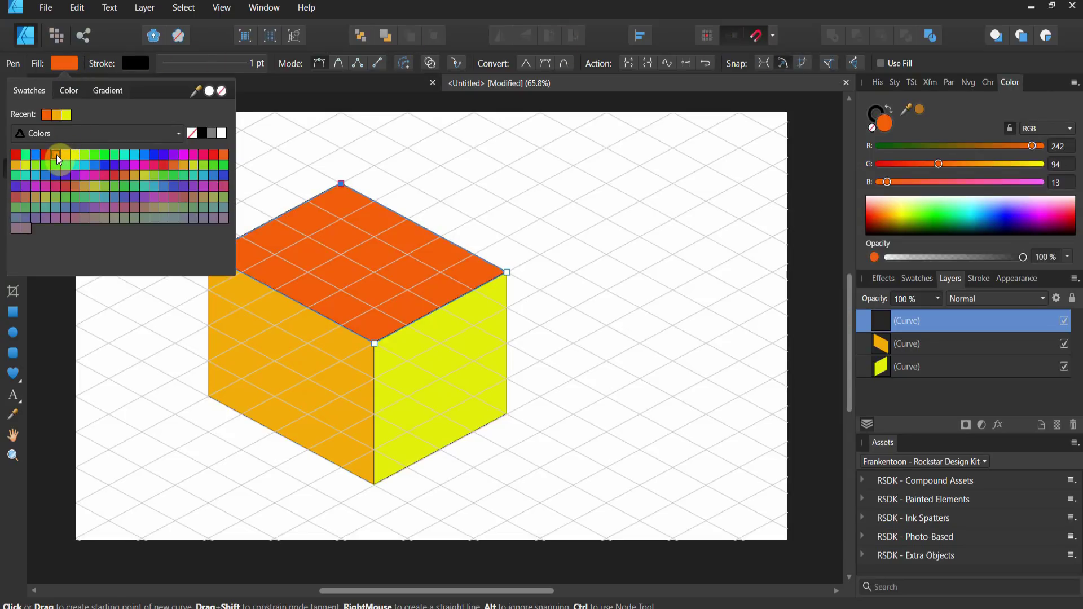
left_click(424, 104)
left_click(13, 455)
left_click_drag(225, 280, 136, 286)
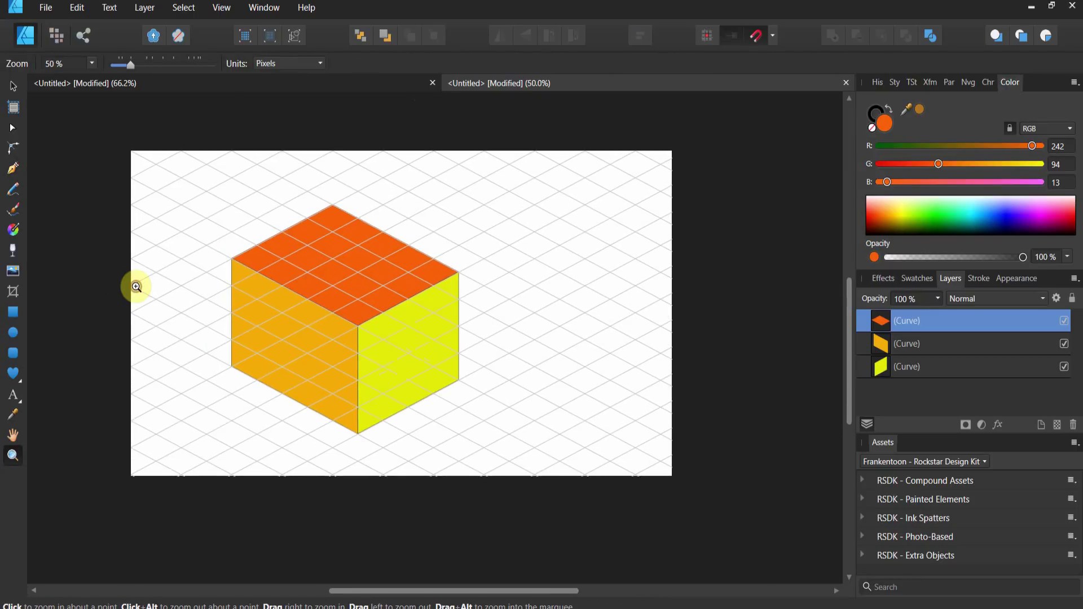
Draw a small orange circle near the top-left and an orange arrow rotated diagonally toward the cube
left_click(15, 332)
left_click_drag(156, 165, 192, 200)
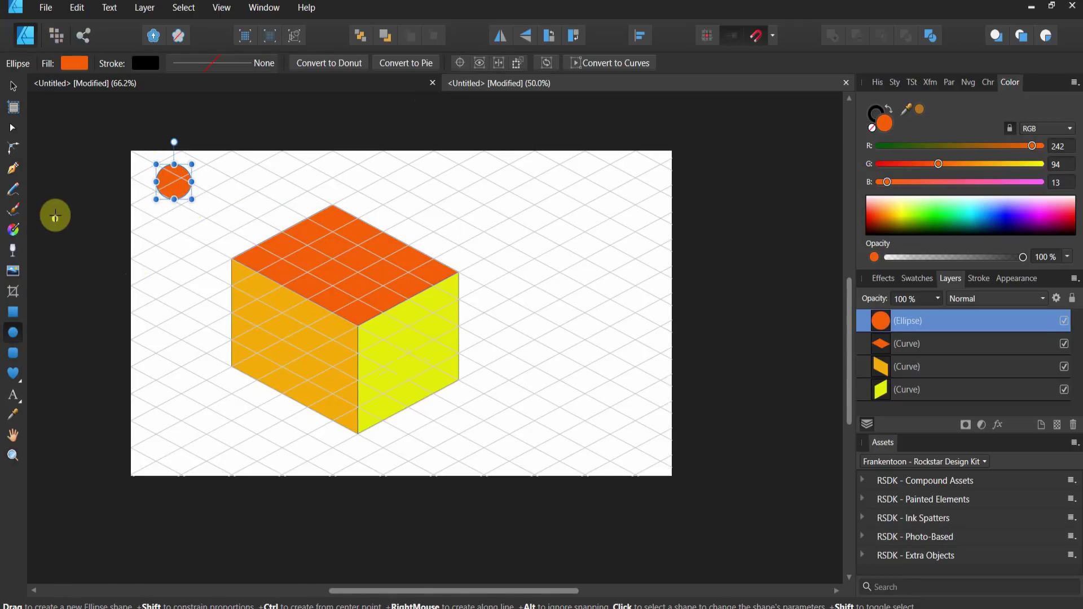
left_click(19, 384)
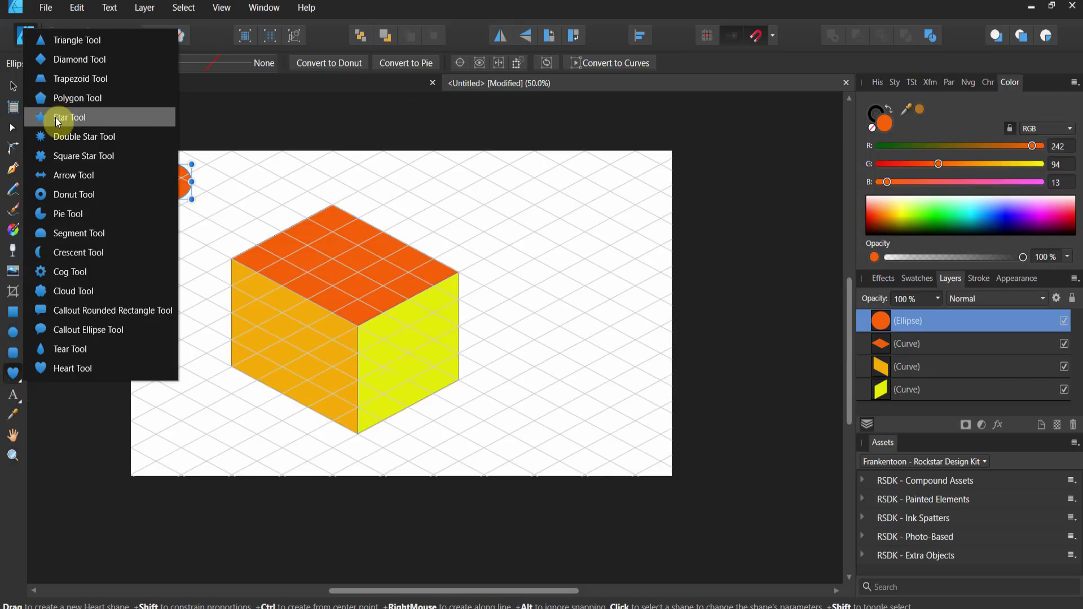
left_click(59, 175)
left_click_drag(141, 201, 284, 233)
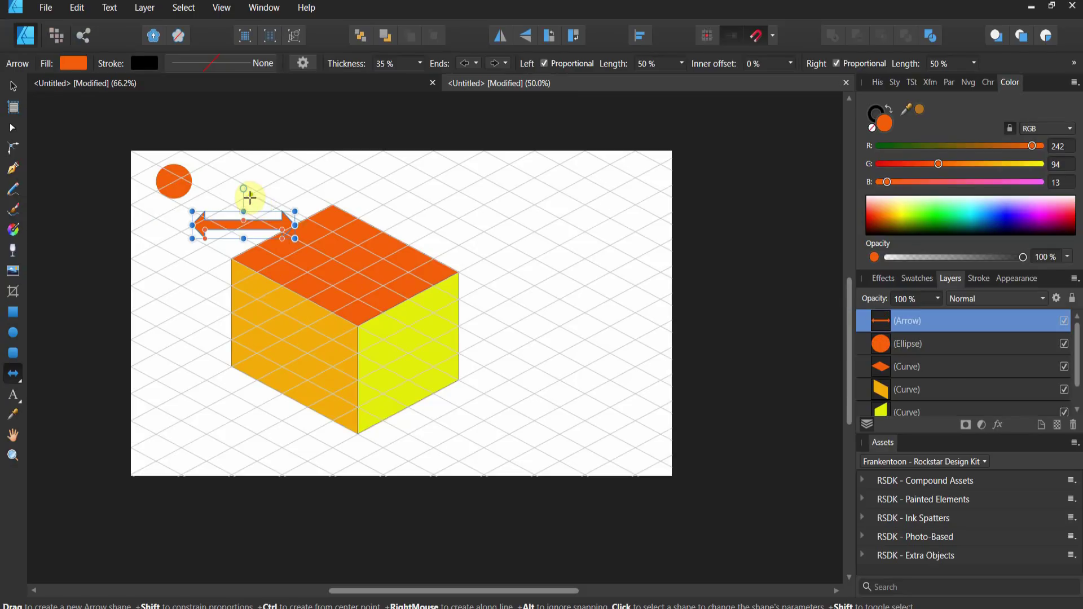
left_click_drag(244, 189, 178, 228)
Move the circle down so it sits at the arrow's tail
left_click(14, 87)
left_click(182, 177)
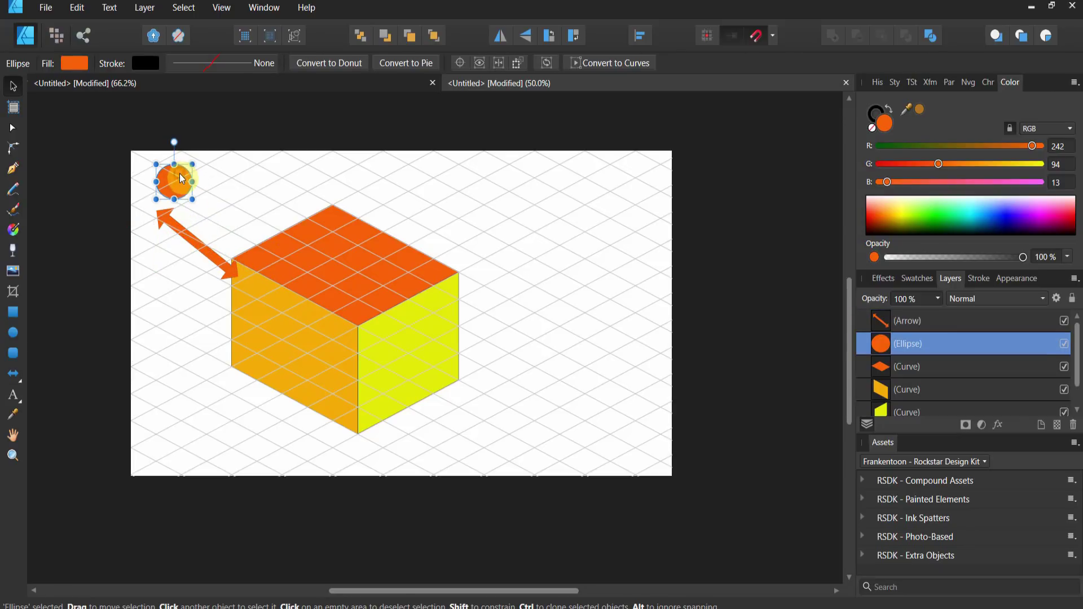
left_click_drag(158, 215, 159, 220)
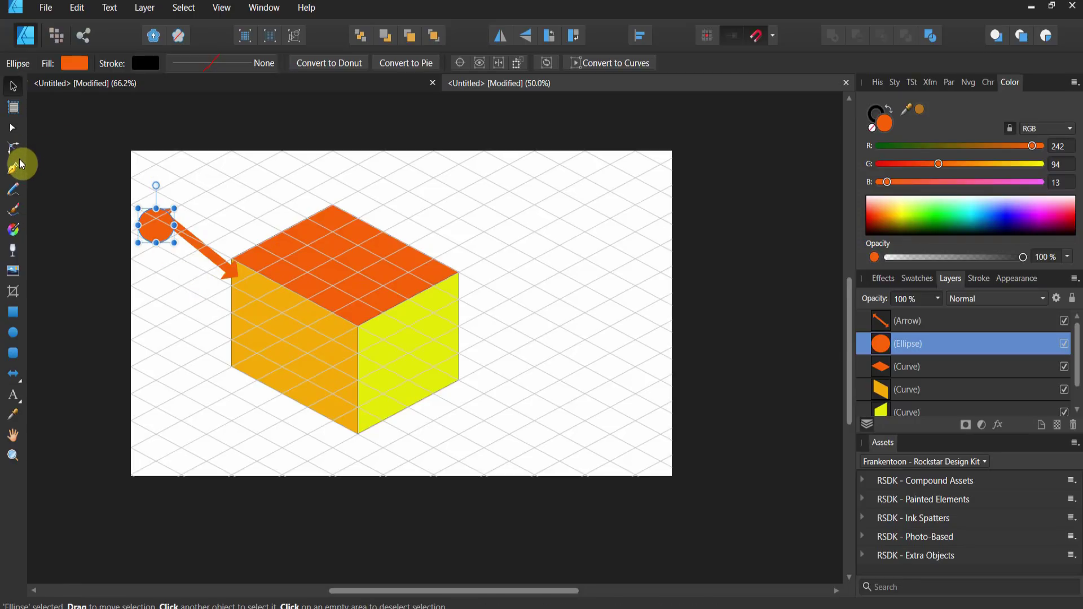
left_click(251, 329)
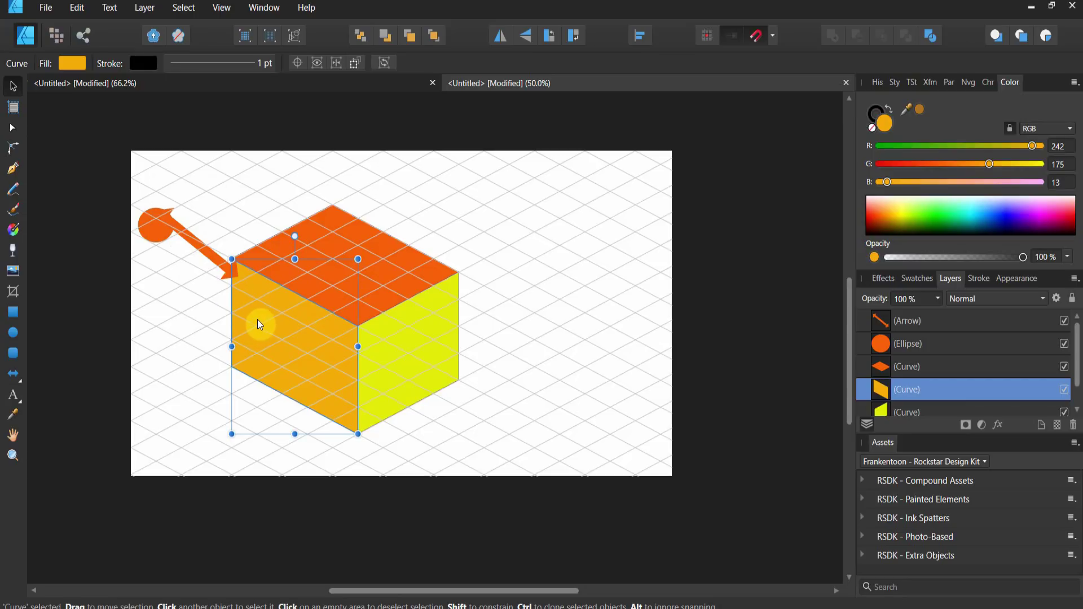
Change the left face's fill to a linear gradient from orange to dark brown (RGB 153, 108, 0)
left_click(82, 66)
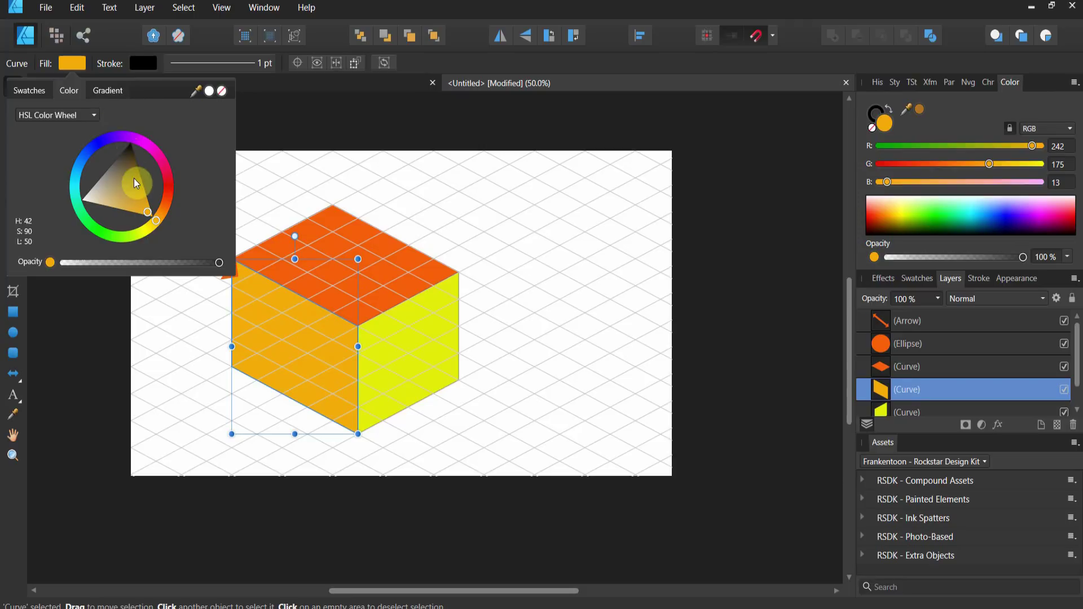
left_click(107, 90)
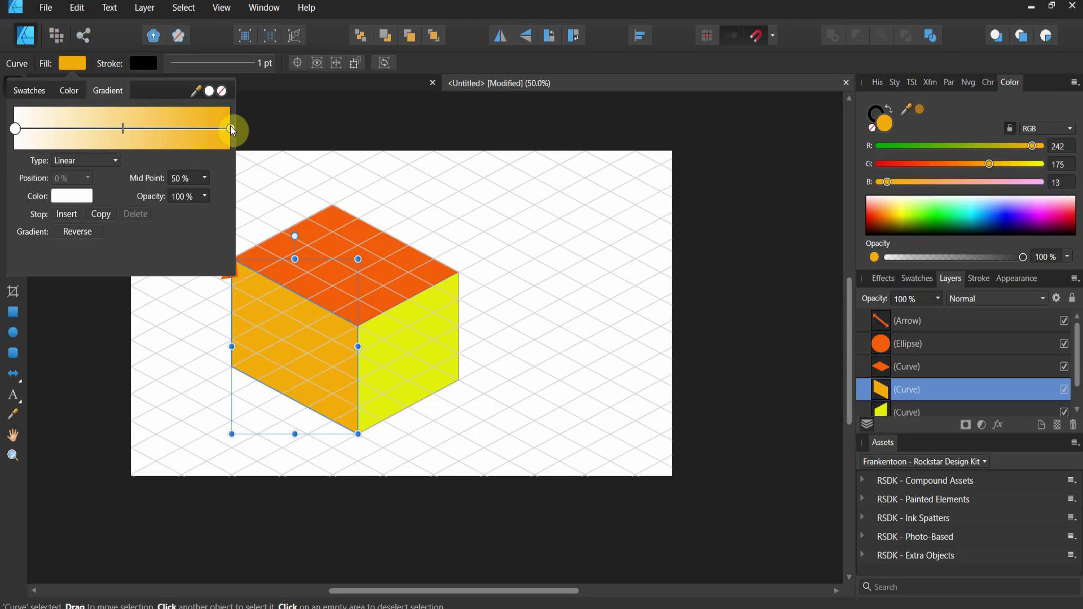
left_click_drag(238, 315, 355, 379)
left_click(22, 233)
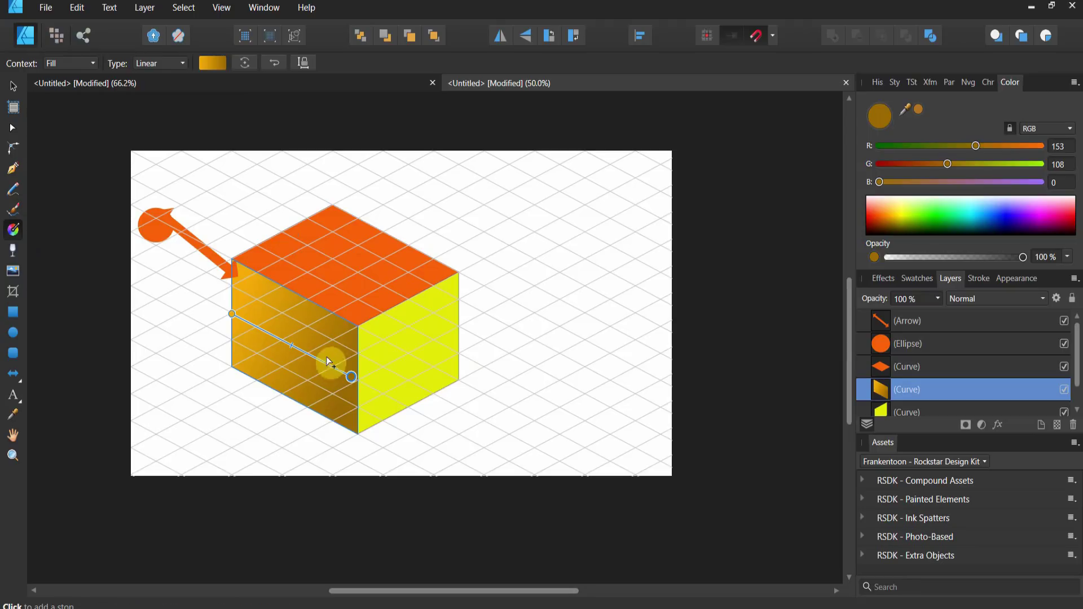
Lighten the gradient's start stop to pale gold (RGB 255, 220, 135) and darken its end stop
left_click(232, 315)
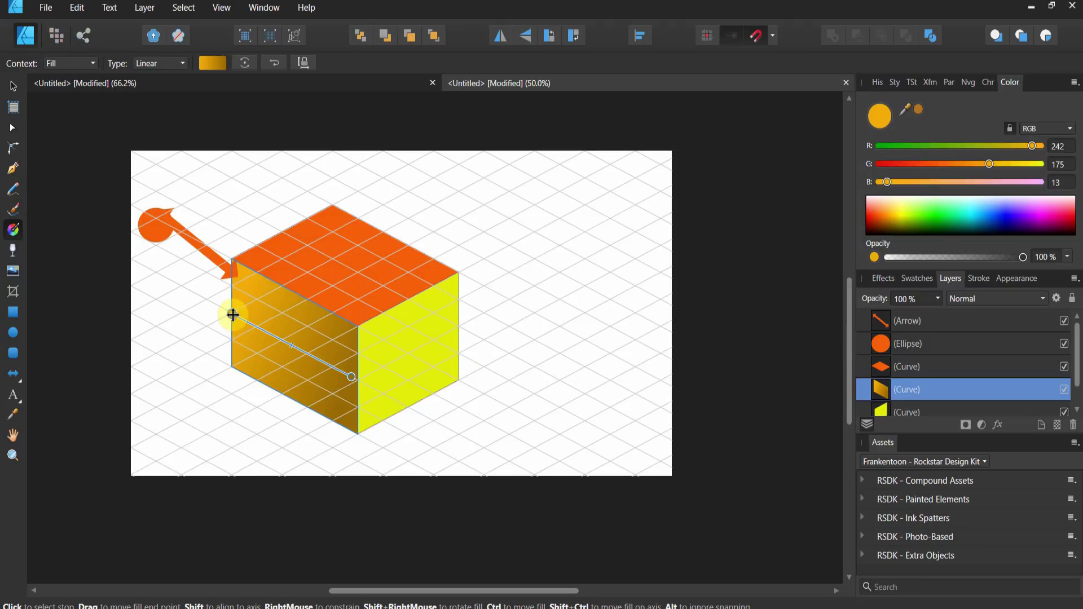
left_click(204, 61)
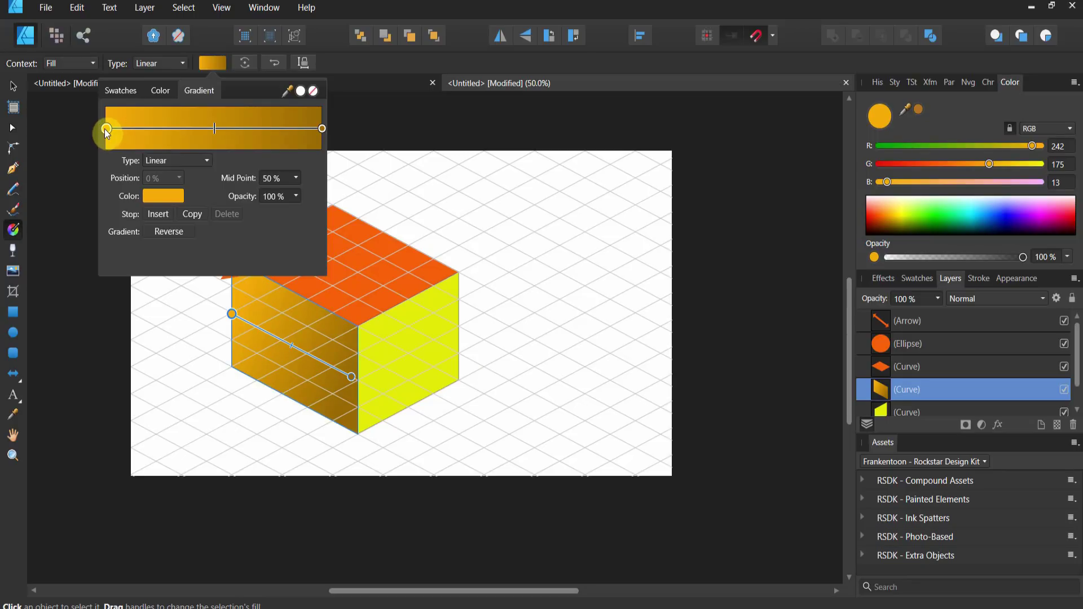
left_click(159, 196)
left_click_drag(185, 324, 155, 318)
left_click(322, 129)
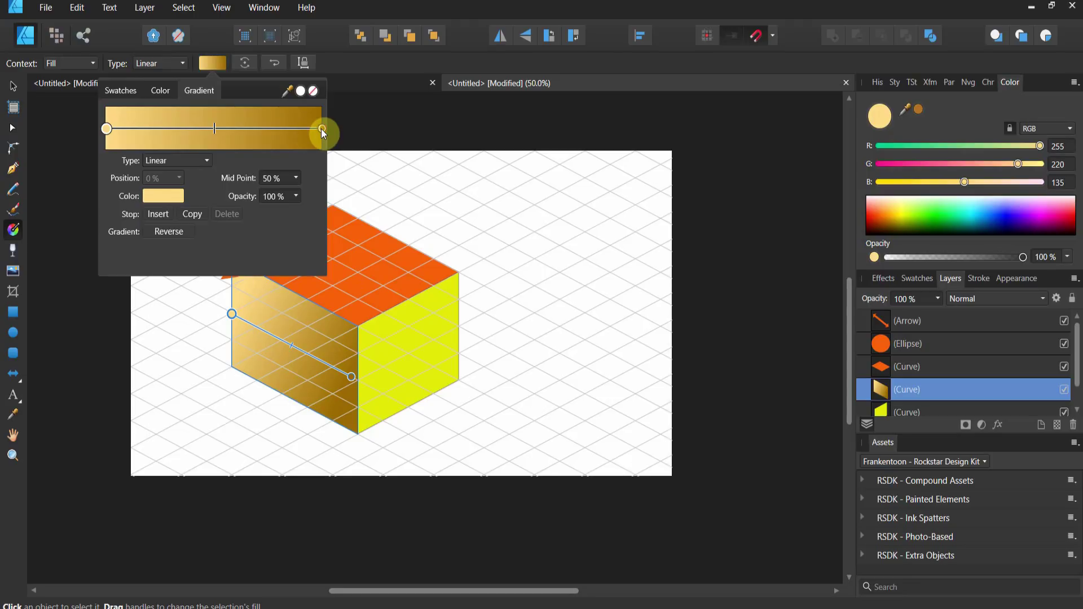
left_click(175, 197)
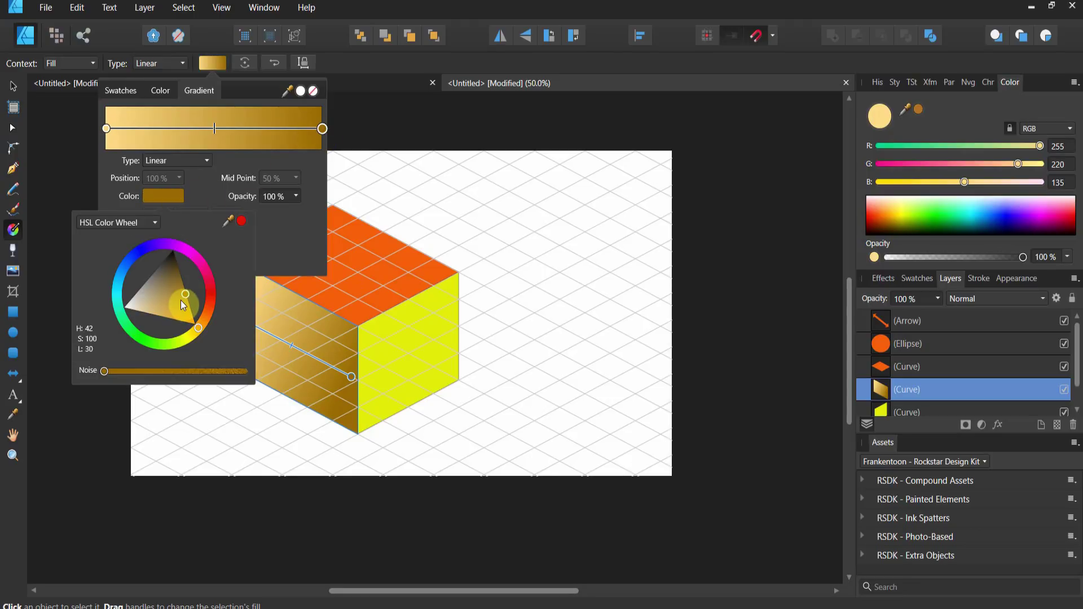
mouse_move(185, 296)
left_mouse_down()
mouse_move(175, 300)
mouse_move(185, 313)
mouse_move(191, 303)
left_mouse_up()
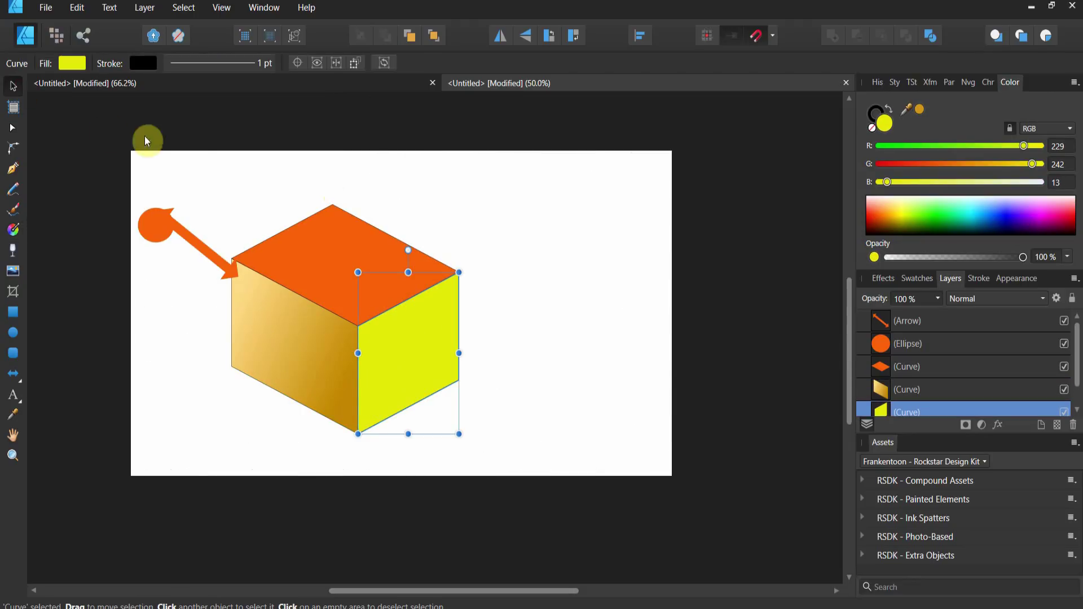
Fill the right face with golden brown (RGB 192, 136, 0) picked from the left face
left_click(192, 134)
left_click(397, 317)
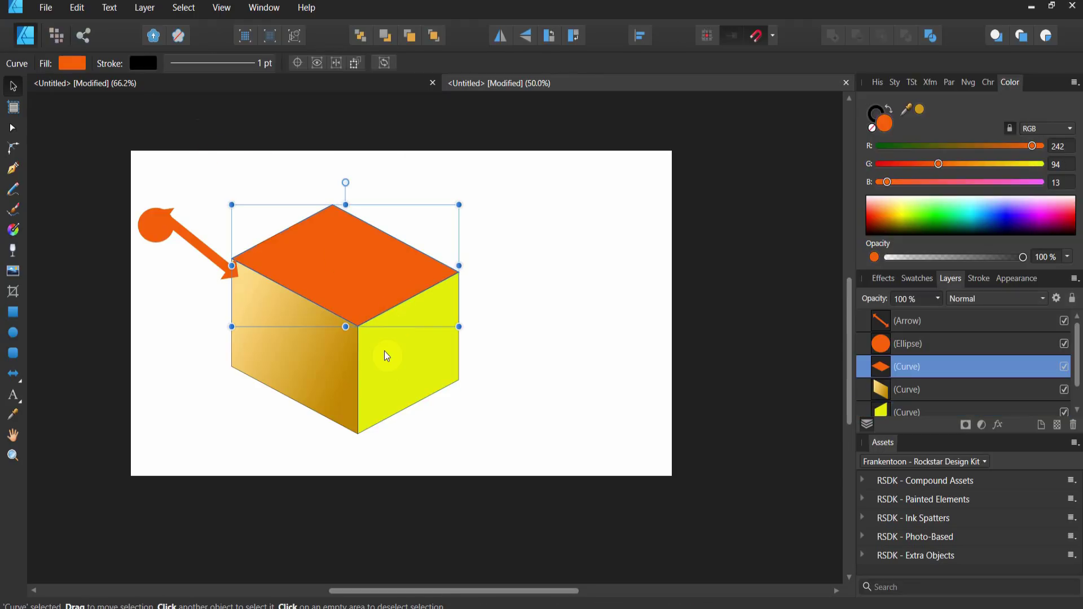
left_click(388, 352)
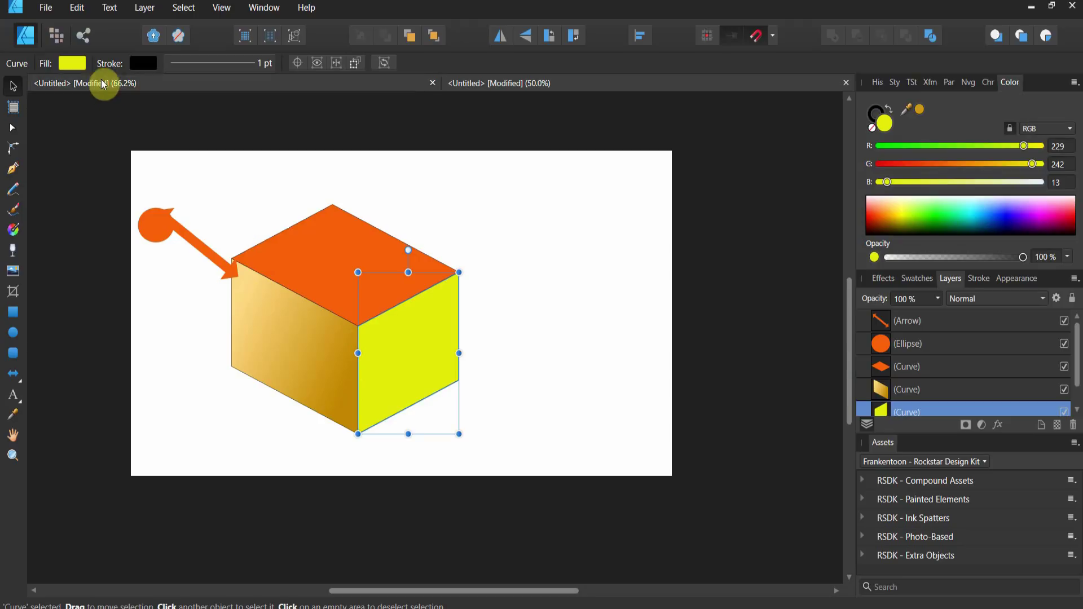
left_click(71, 63)
left_click_drag(192, 91, 348, 388)
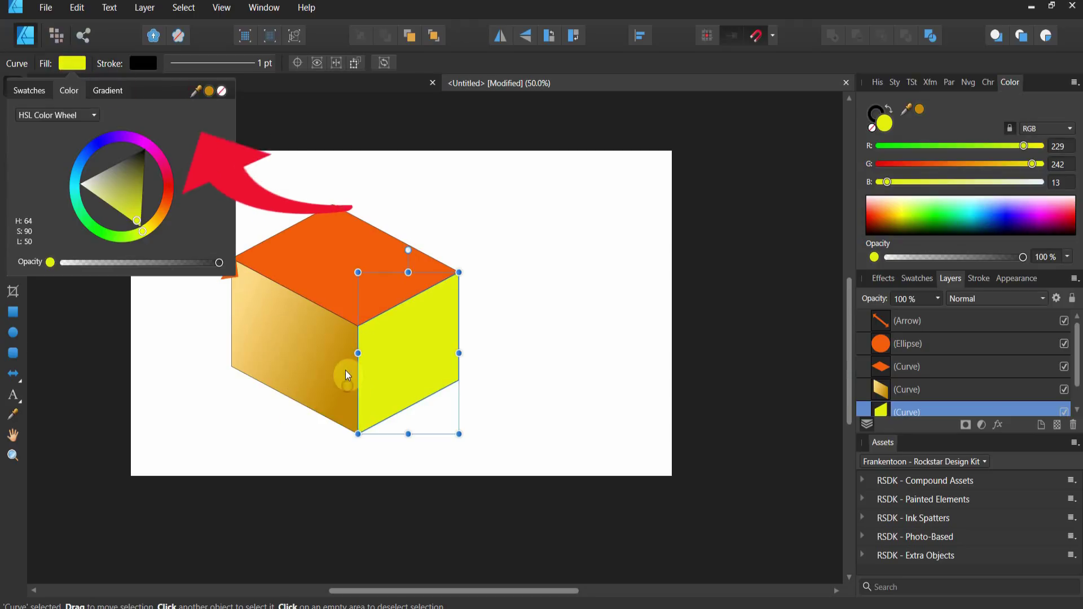
left_click(208, 91)
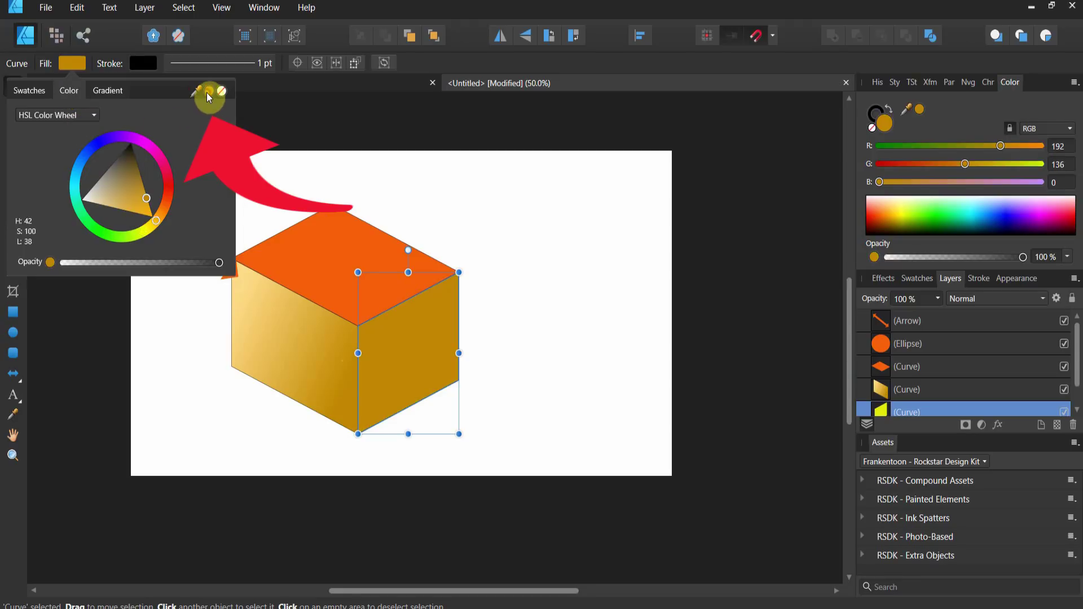
left_click(554, 258)
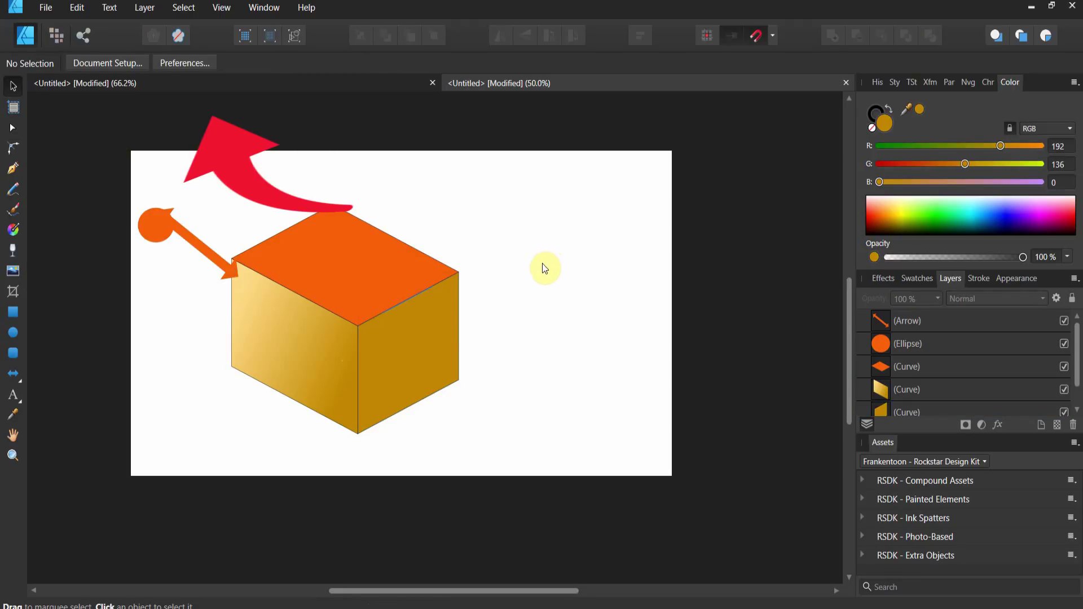
Fill the top face with gold (RGB 206, 154, 30) sampled from the cube
left_click(396, 279)
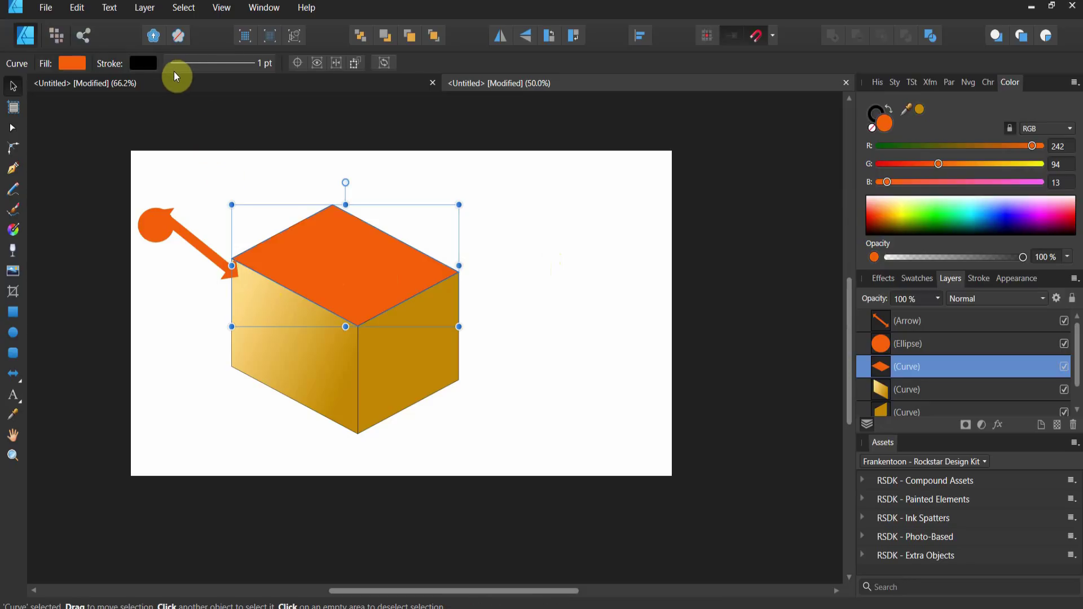
left_click(73, 65)
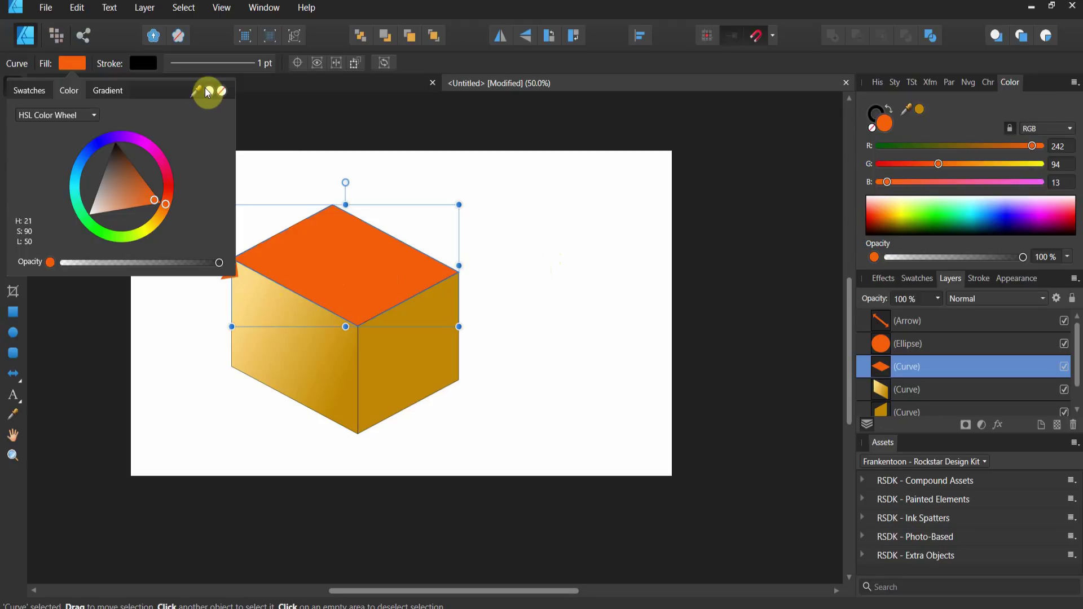
left_click_drag(195, 90, 332, 350)
left_click(208, 91)
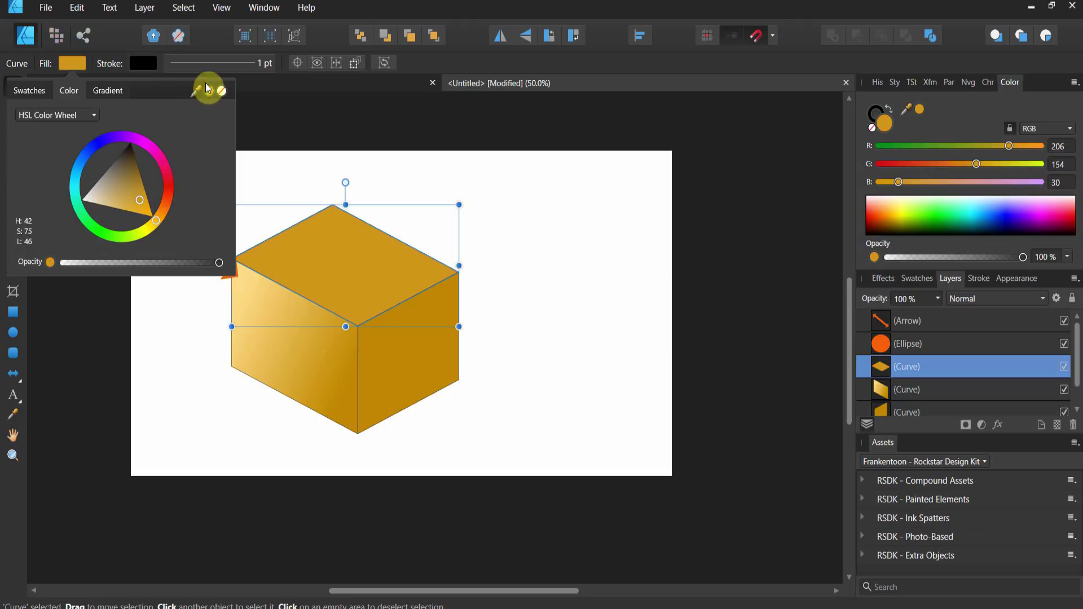
left_click(111, 96)
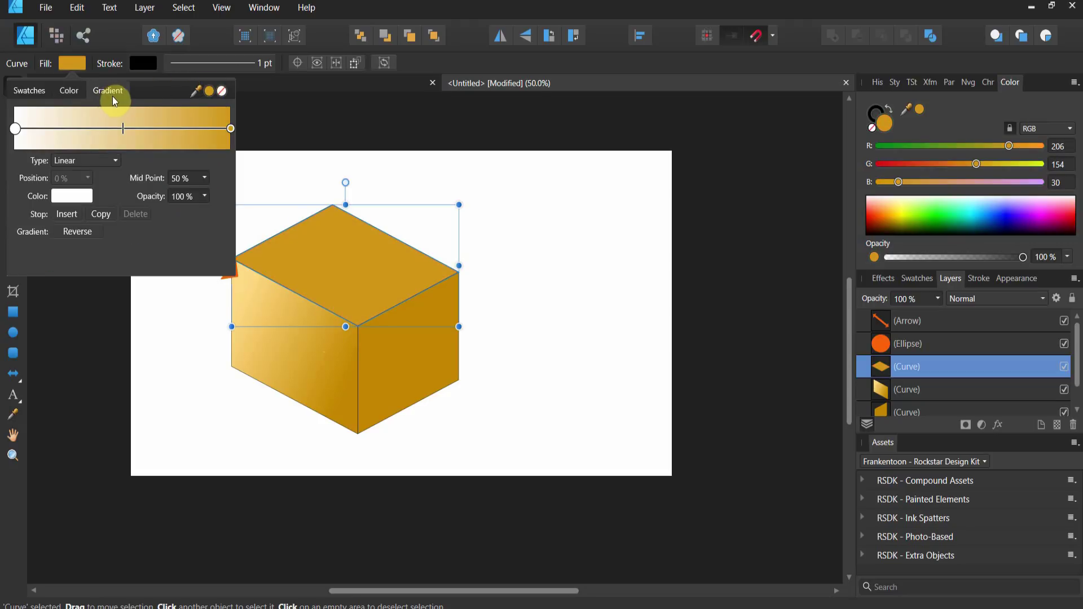
left_click(497, 285)
left_click(13, 229)
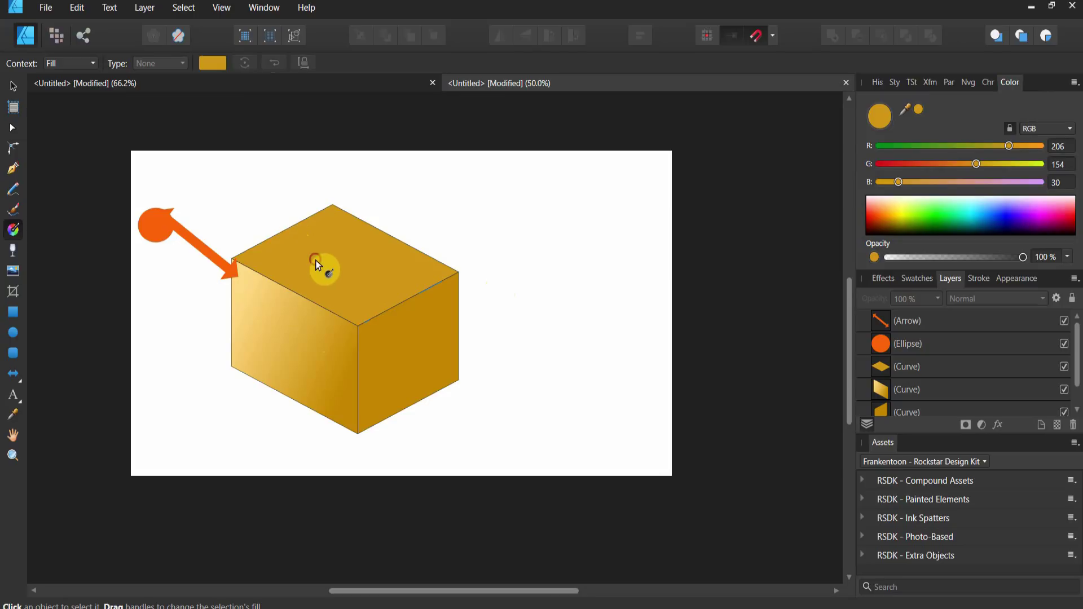
Drag a linear gradient across the top face and adjust its start and end handles
left_click(294, 247)
left_click_drag(289, 234, 275, 283)
mouse_move(289, 236)
left_mouse_down()
mouse_move(367, 237)
mouse_move(413, 256)
mouse_move(295, 225)
left_mouse_up()
mouse_move(275, 282)
left_mouse_down()
mouse_move(320, 303)
mouse_move(289, 292)
left_mouse_up()
left_click_drag(295, 225, 409, 246)
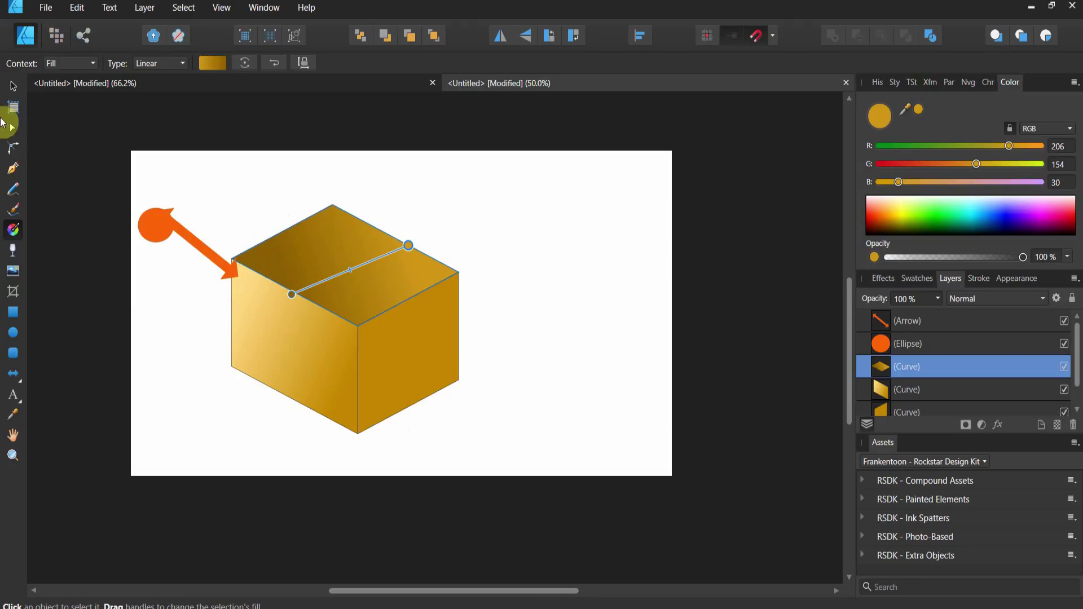
left_click(9, 91)
left_click(85, 175)
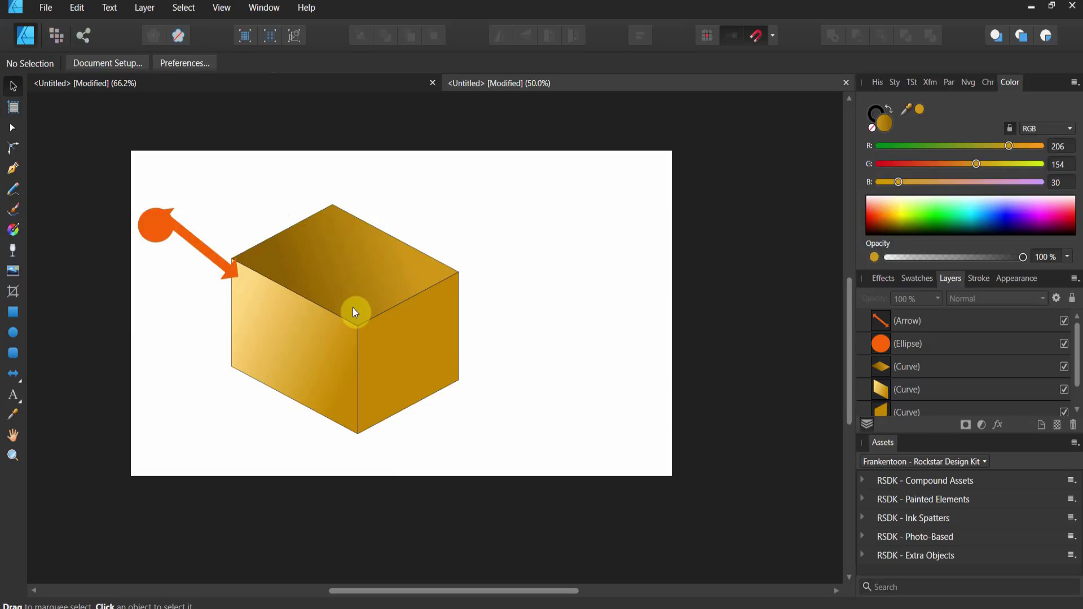
Turn on the isometric grid and trace the cube's top face as a closed Pen curve
left_click(221, 8)
left_click(236, 185)
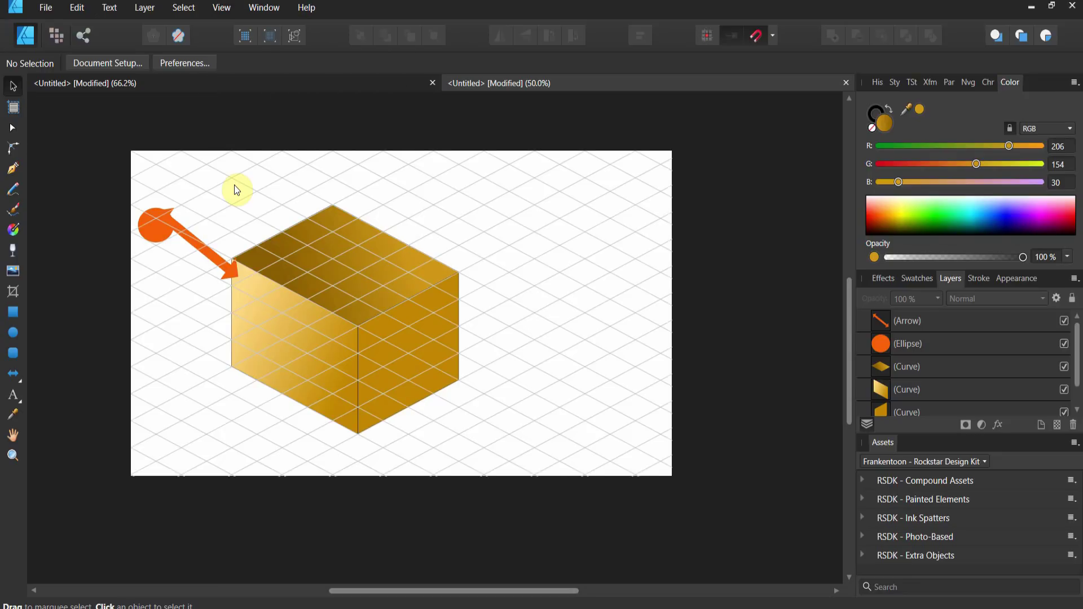
left_click(19, 169)
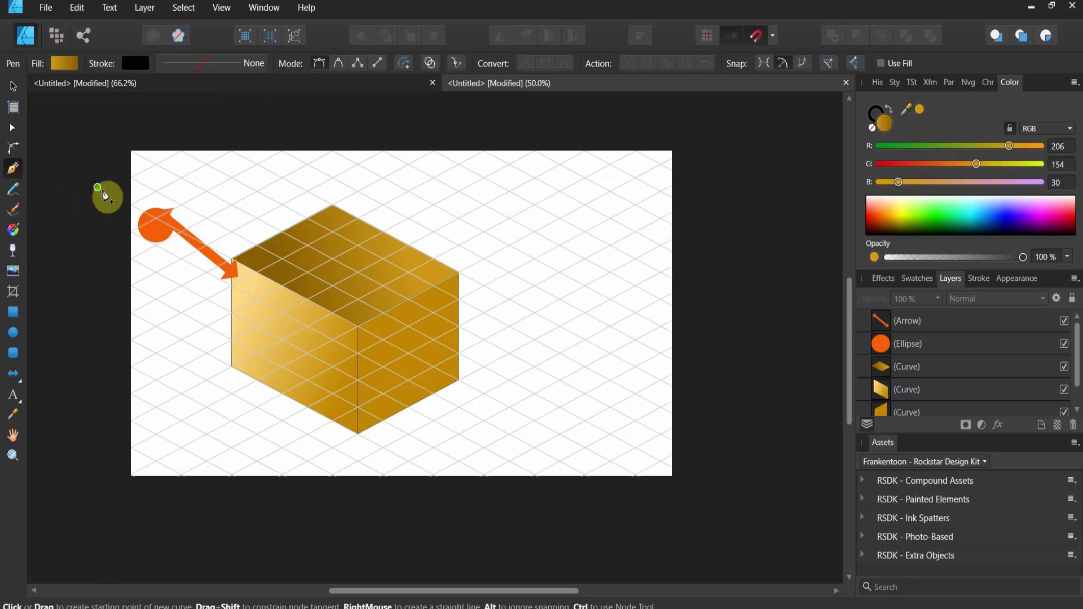
left_click(231, 260)
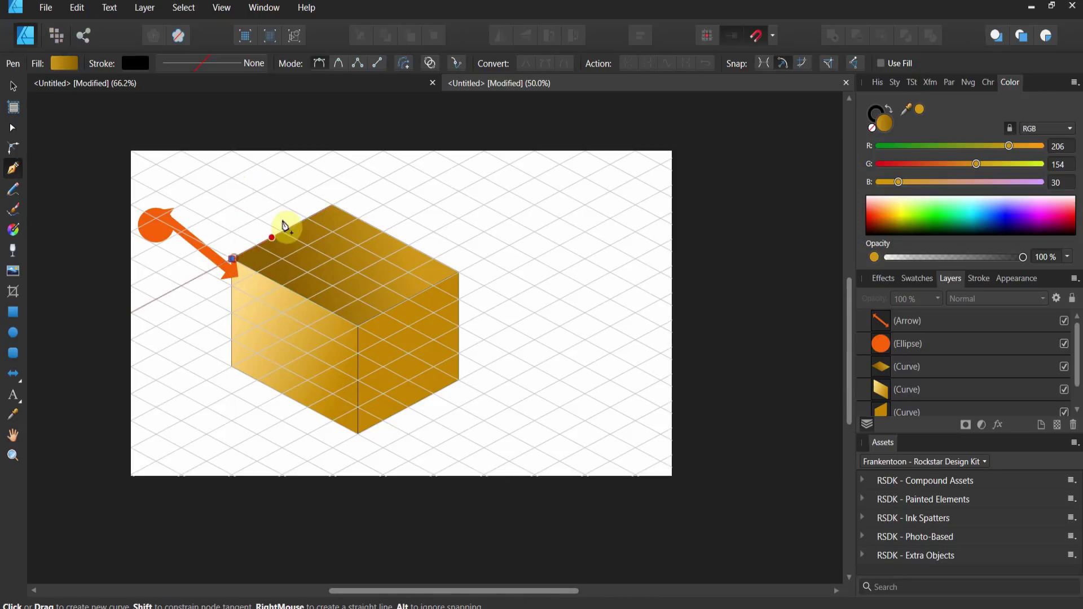
left_click(333, 205)
left_click(459, 273)
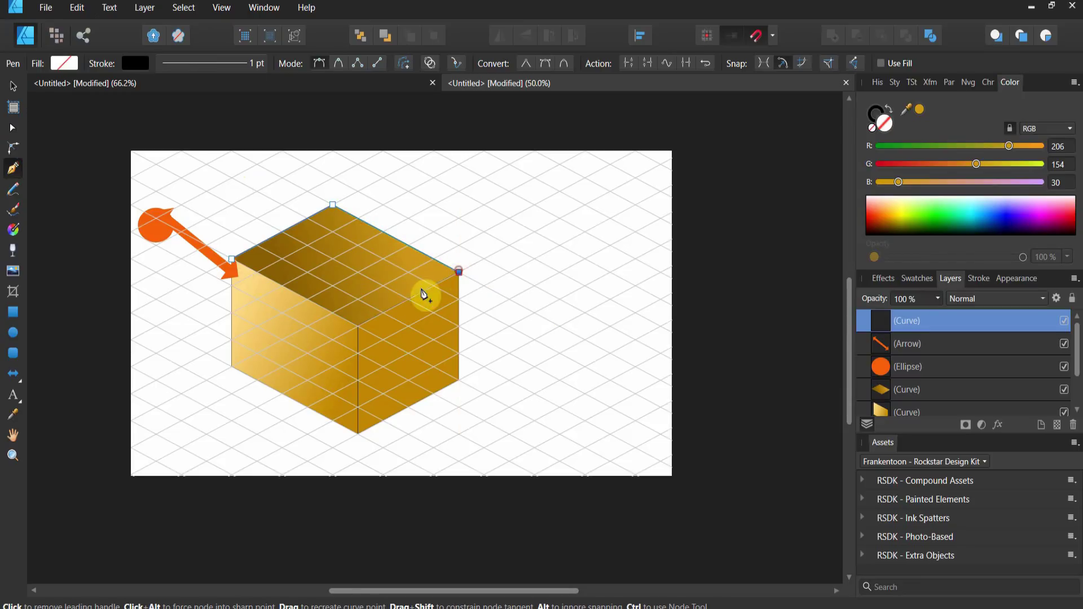
left_click(357, 327)
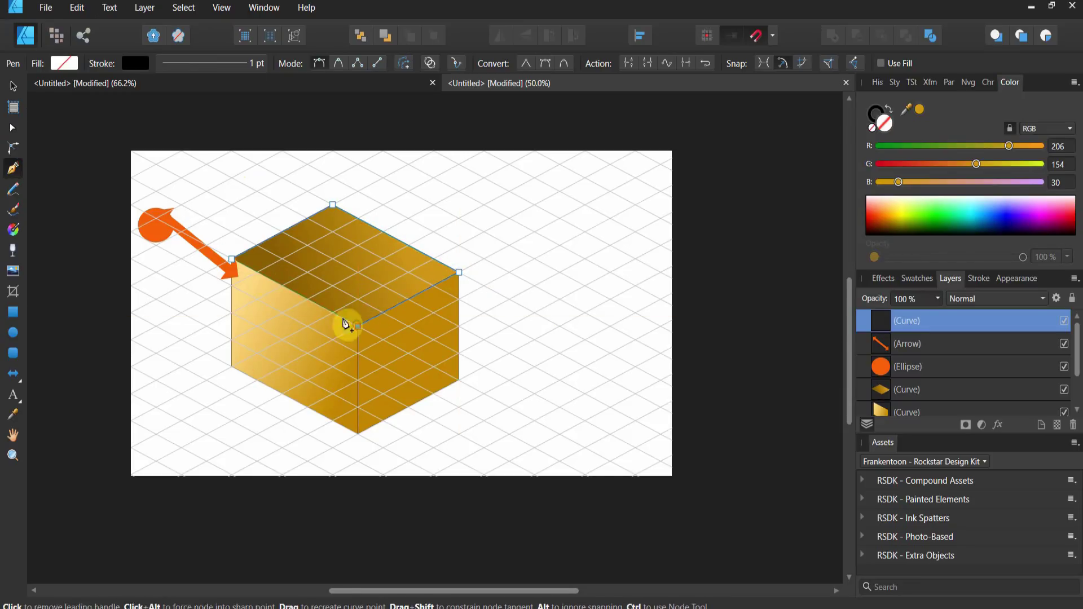
left_click(232, 260)
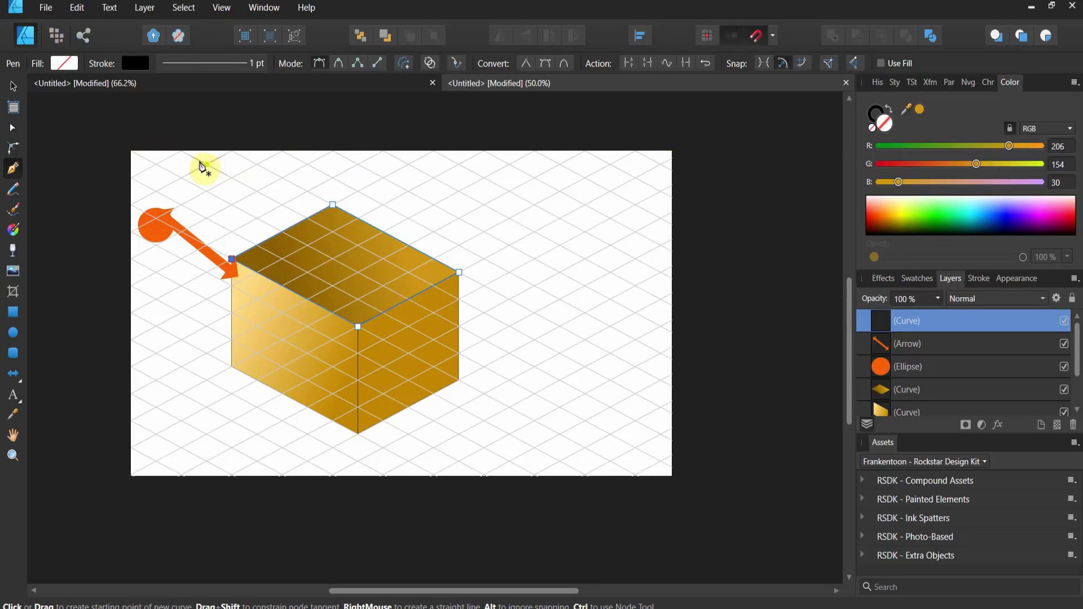
Drag the outline's left, top, right and front corner nodes inward to inset it on the top face
left_click(23, 131)
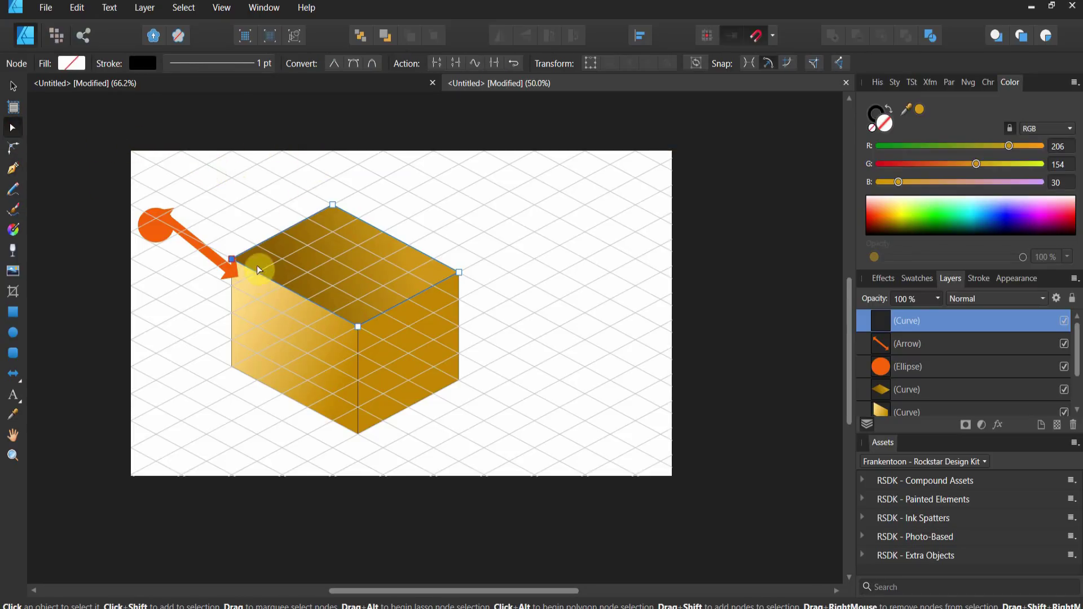
left_click_drag(232, 261, 249, 264)
left_click_drag(333, 208, 331, 211)
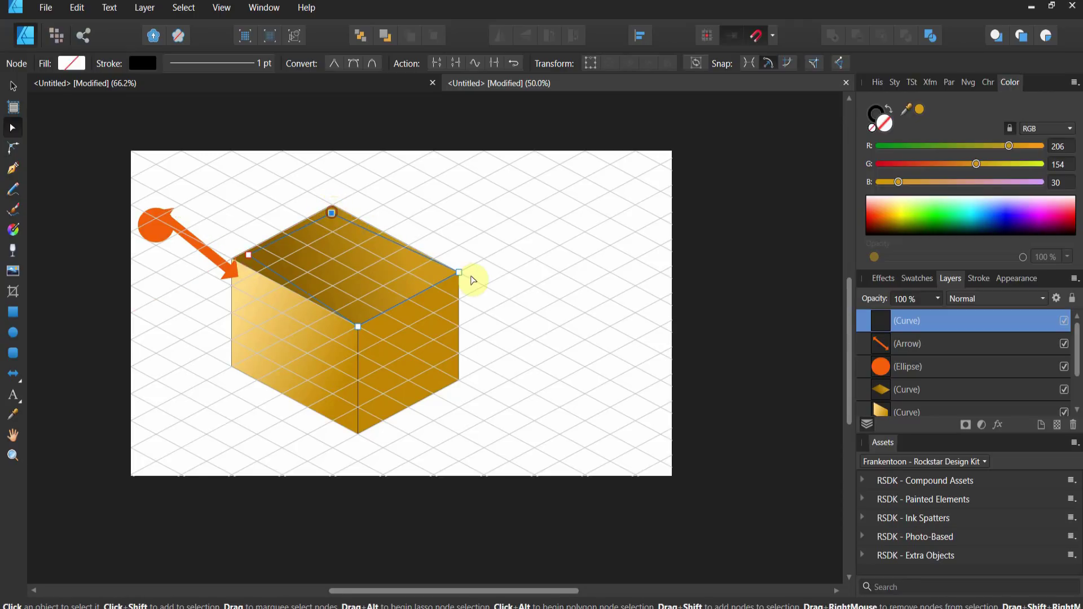
left_click_drag(459, 273, 445, 273)
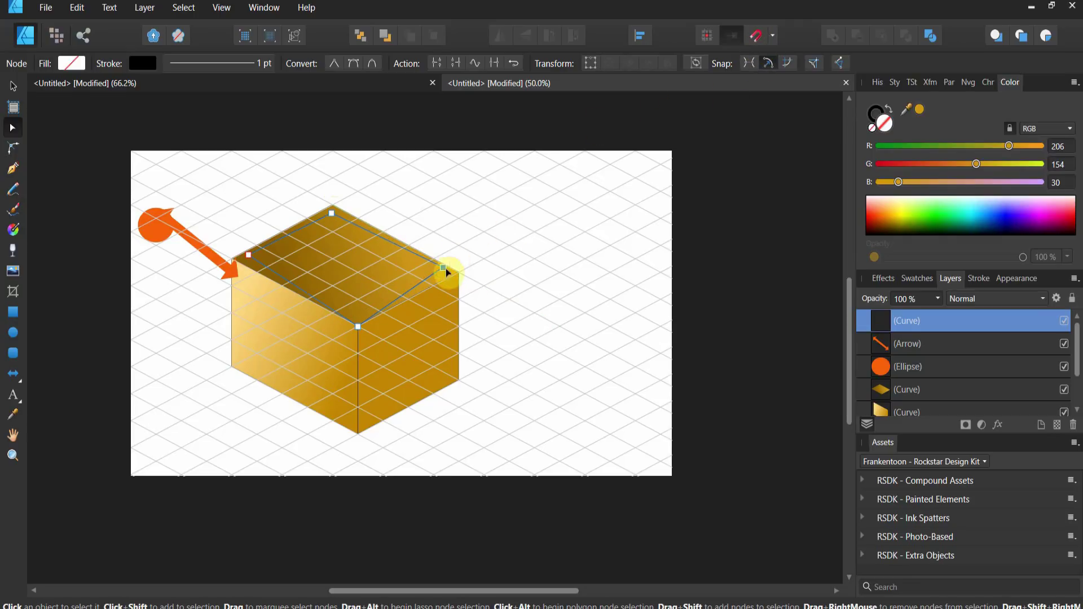
left_click_drag(443, 267, 446, 273)
left_click_drag(358, 326, 358, 321)
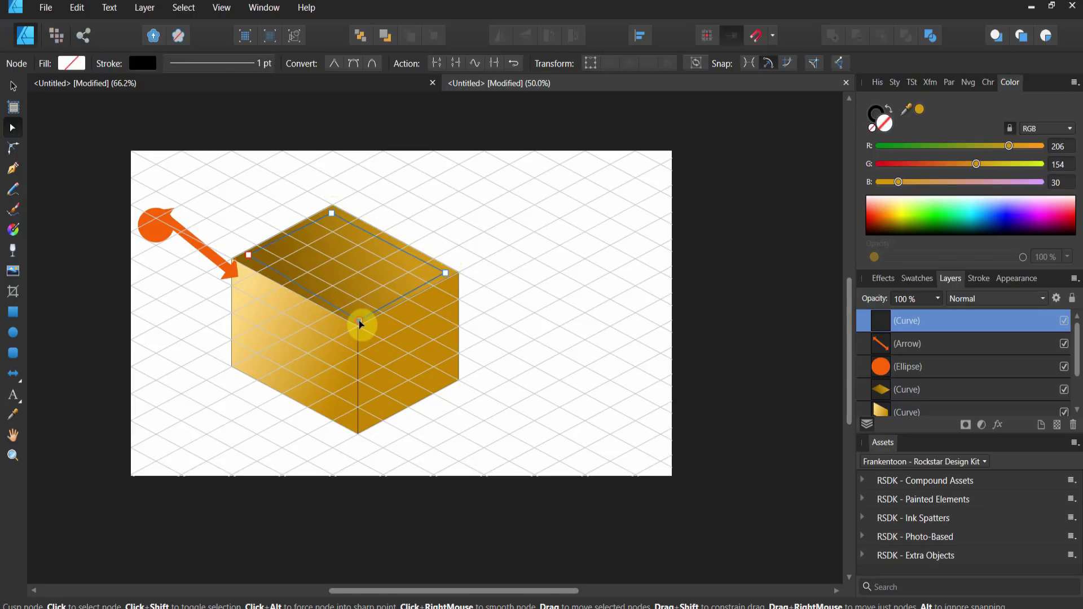
left_click(245, 260)
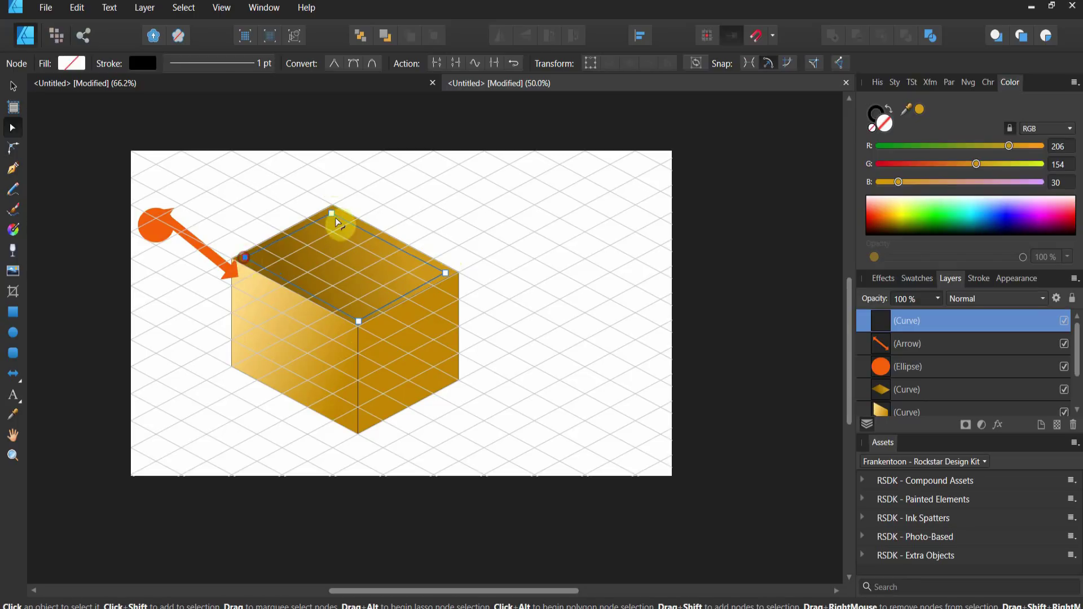
left_click_drag(333, 213, 330, 218)
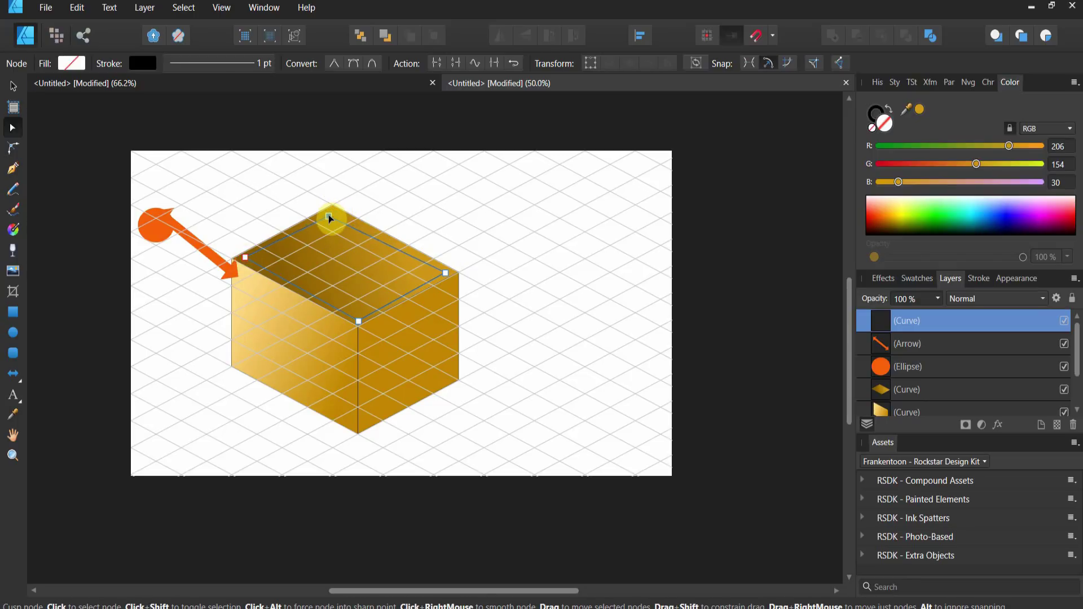
left_click(244, 256)
left_click_drag(252, 261, 244, 260)
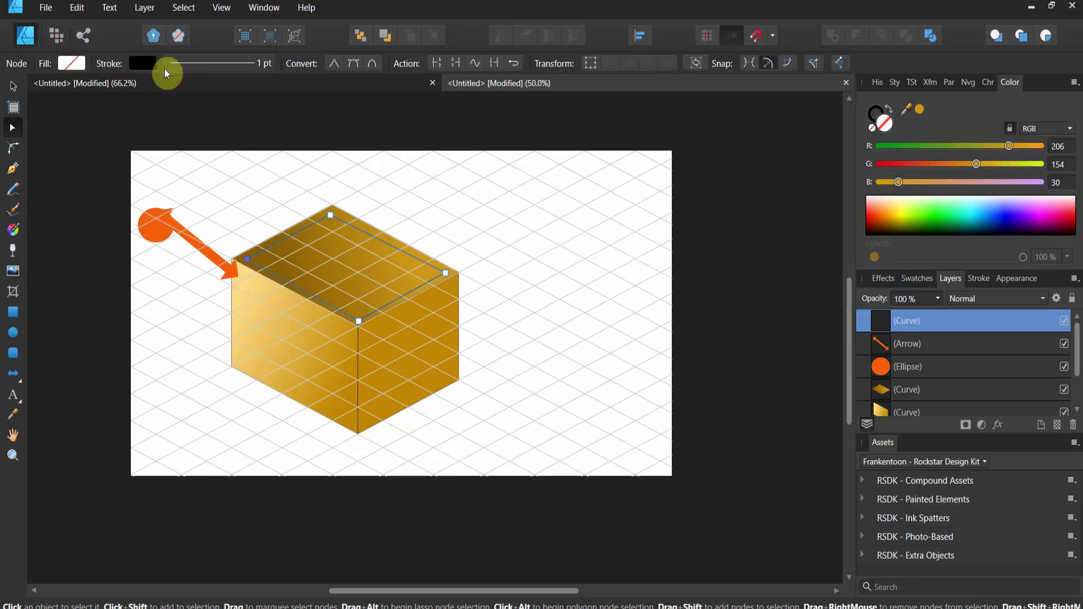
Apply a linear gradient across the inset opening and adjust its start point
left_click(13, 230)
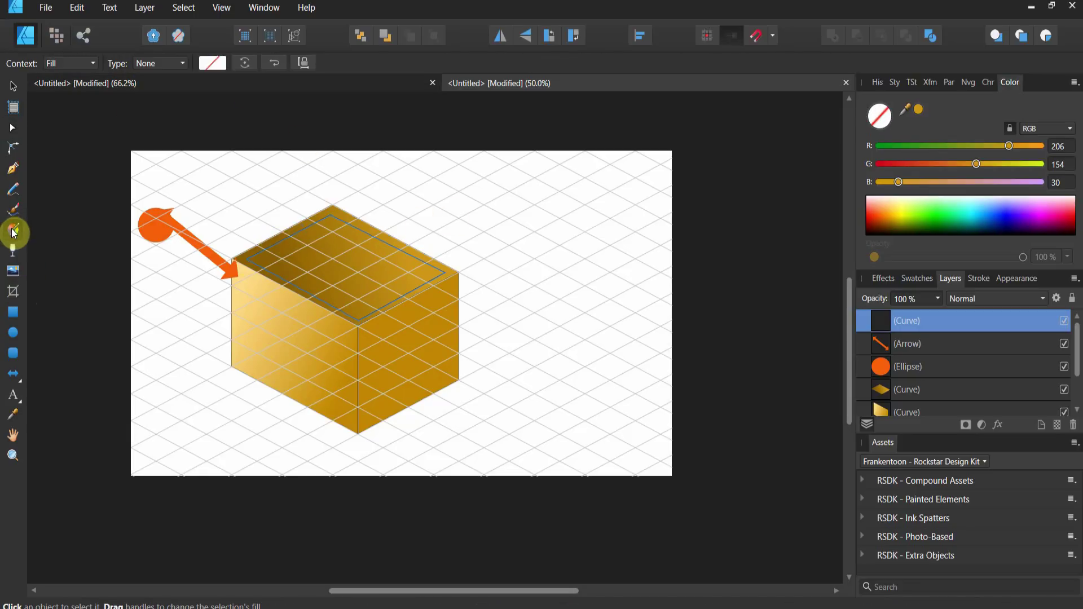
left_click_drag(272, 272, 420, 261)
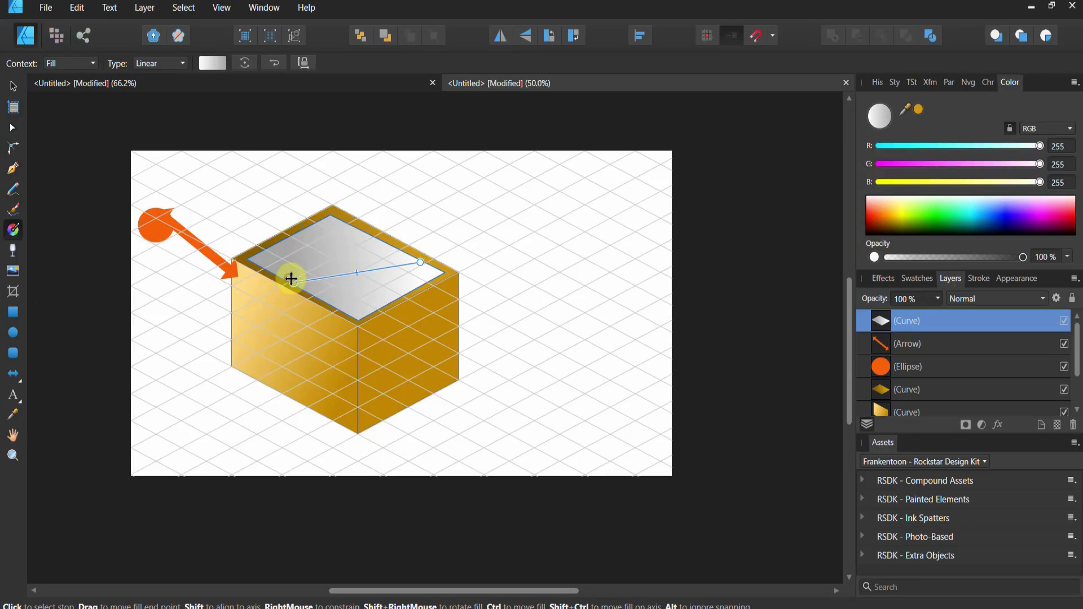
left_click_drag(291, 279, 277, 270)
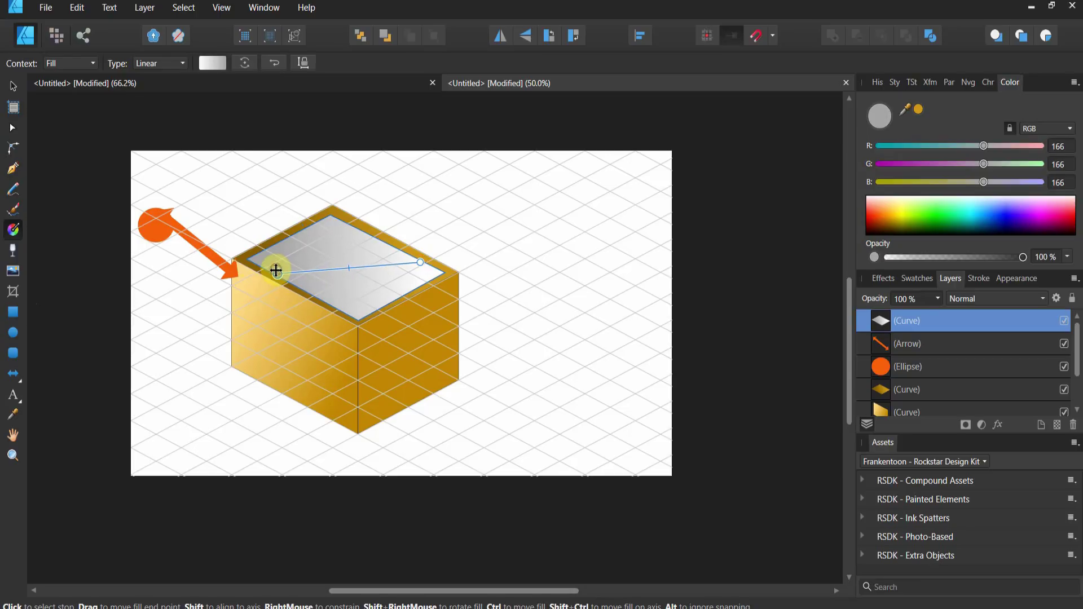
Set the gradient's end stop to black and its start stop to gold sampled from the box
left_click(220, 63)
left_click(322, 129)
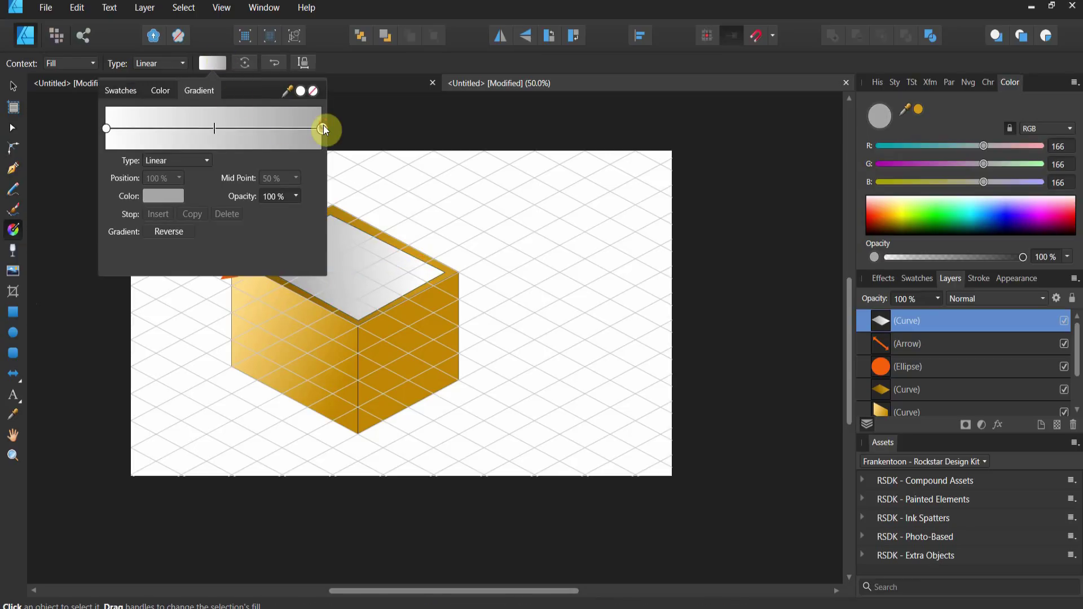
left_click(157, 198)
left_click_drag(147, 266, 131, 258)
left_click(108, 129)
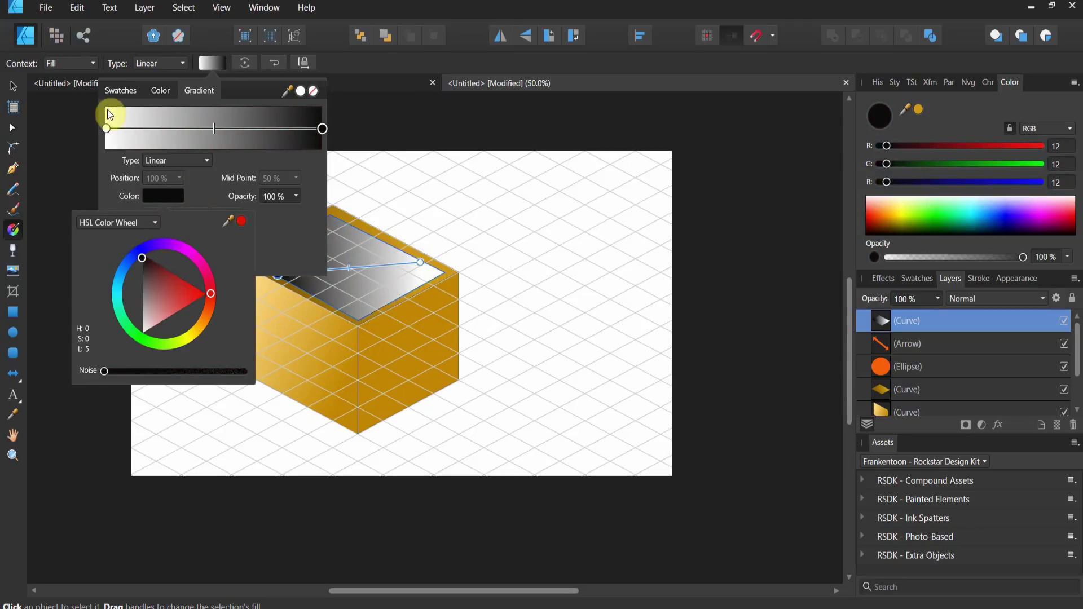
left_click(161, 198)
left_click_drag(232, 227, 379, 357)
left_click(242, 222)
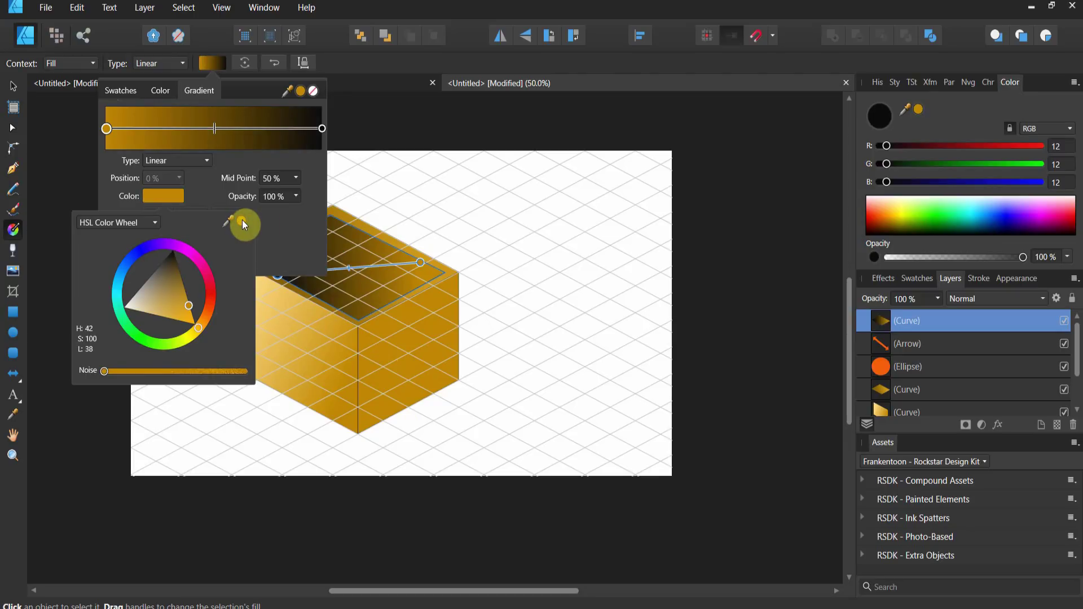
Stretch the gradient across the whole opening and deselect it
left_click(420, 263)
left_click_drag(419, 263, 434, 272)
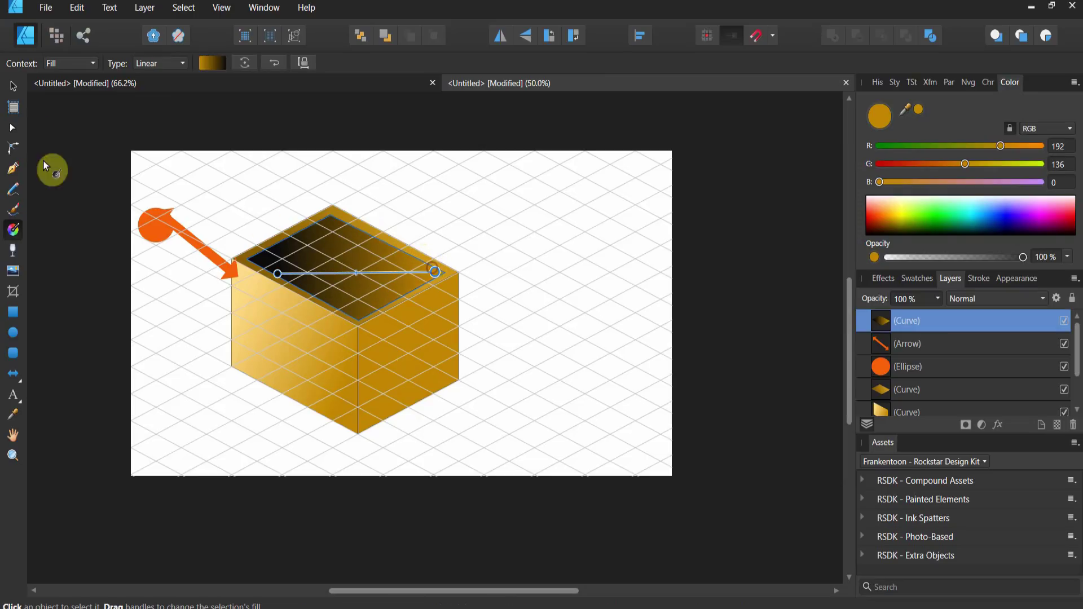
left_click(17, 86)
left_click(113, 178)
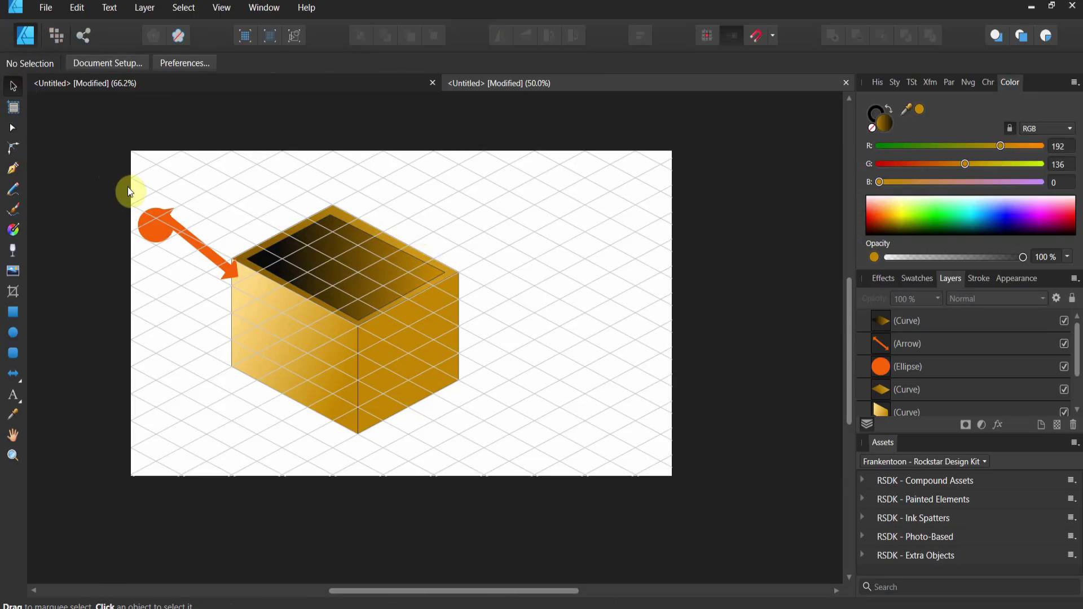
Hide the isometric grid from the View menu
left_click(184, 8)
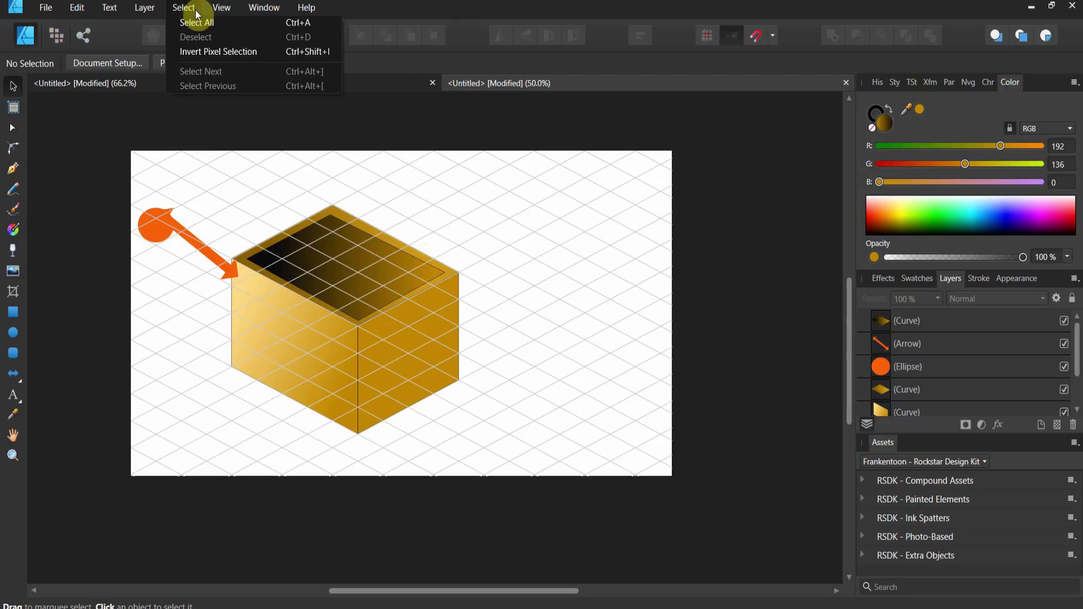
mouse_move(222, 8)
left_click(236, 194)
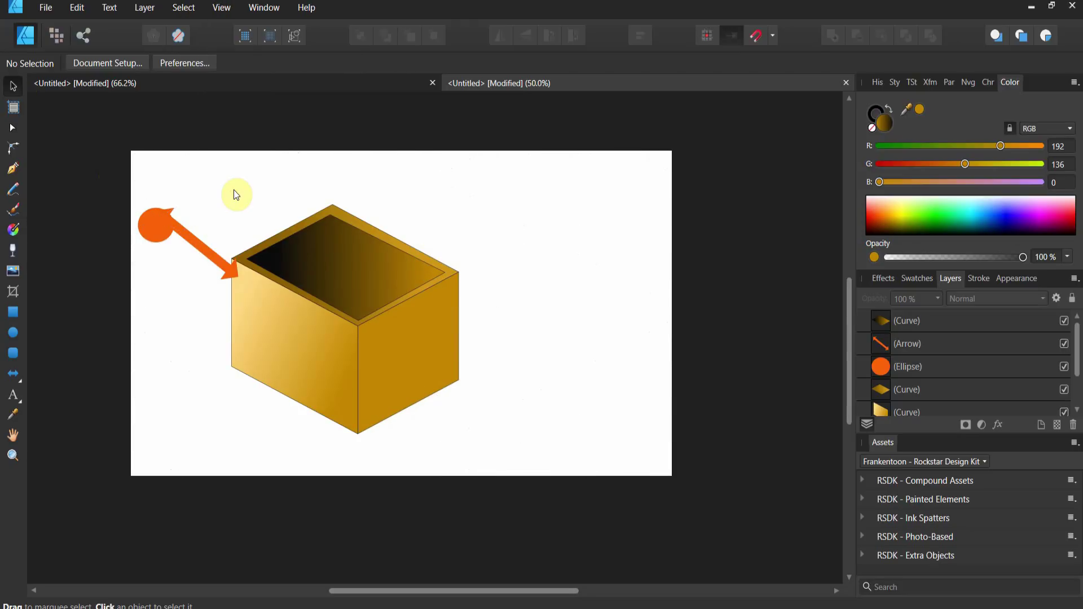
Nudge the opening's top corner up and its left corner outward toward the rim
left_click(13, 128)
left_click(332, 220)
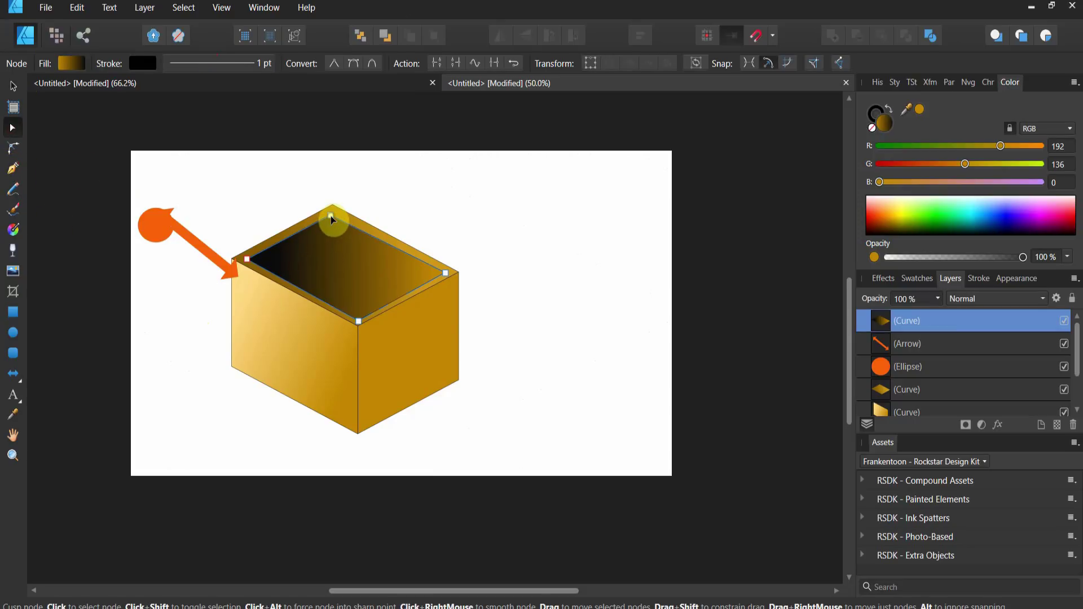
left_click_drag(331, 214, 333, 211)
left_click(247, 260)
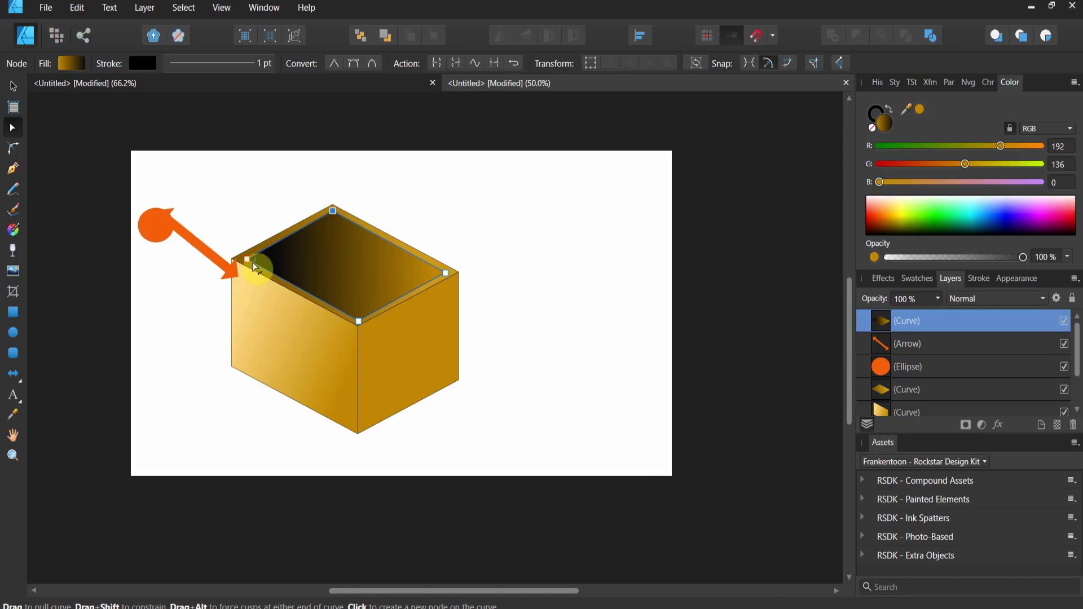
left_click_drag(247, 262, 241, 259)
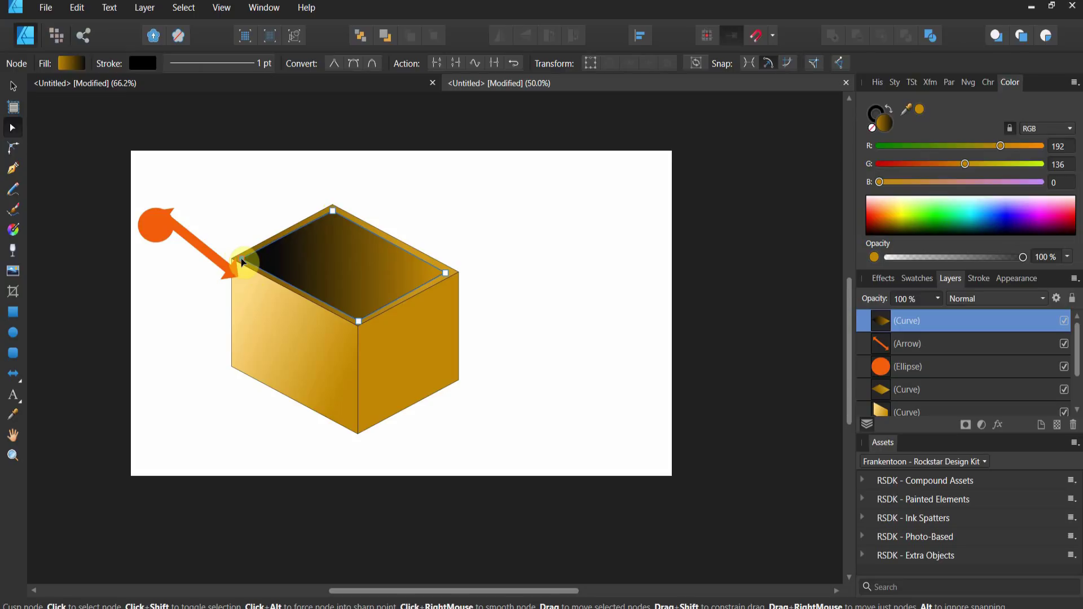
left_click(298, 247)
Raise the top corner, widen the right corner and lower the front corner for an even rim
left_click_drag(333, 211, 333, 208)
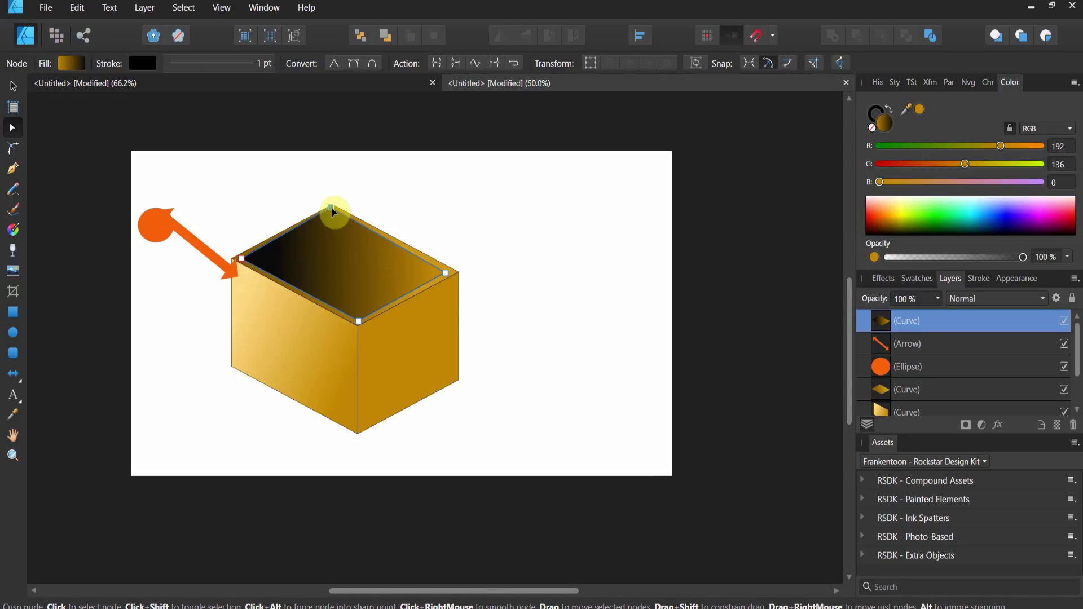
left_click_drag(333, 211, 334, 211)
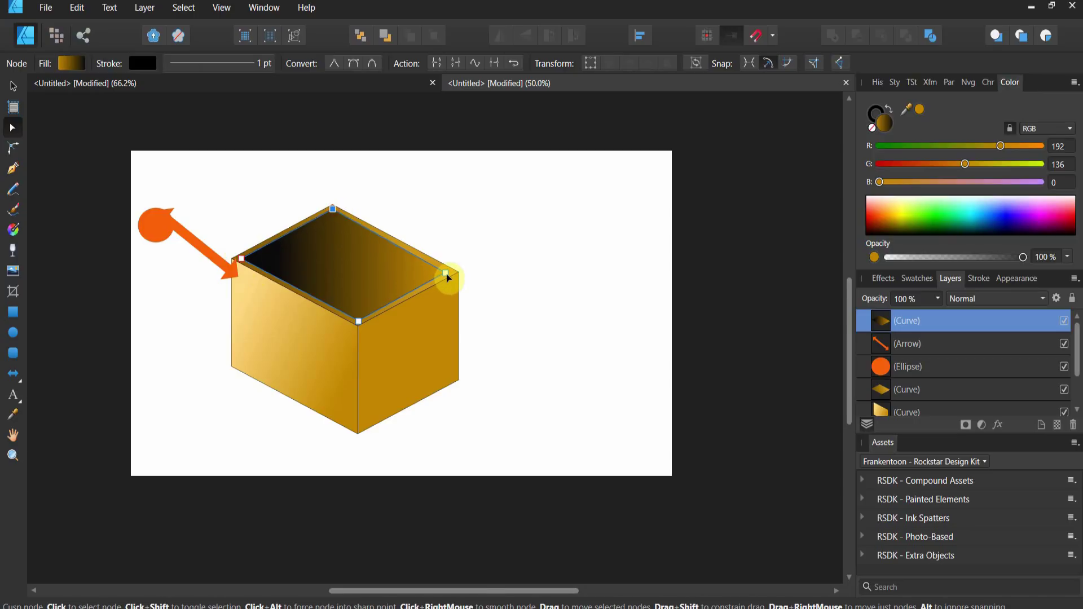
left_click_drag(445, 273, 452, 272)
left_click_drag(358, 320, 358, 322)
left_click(545, 358)
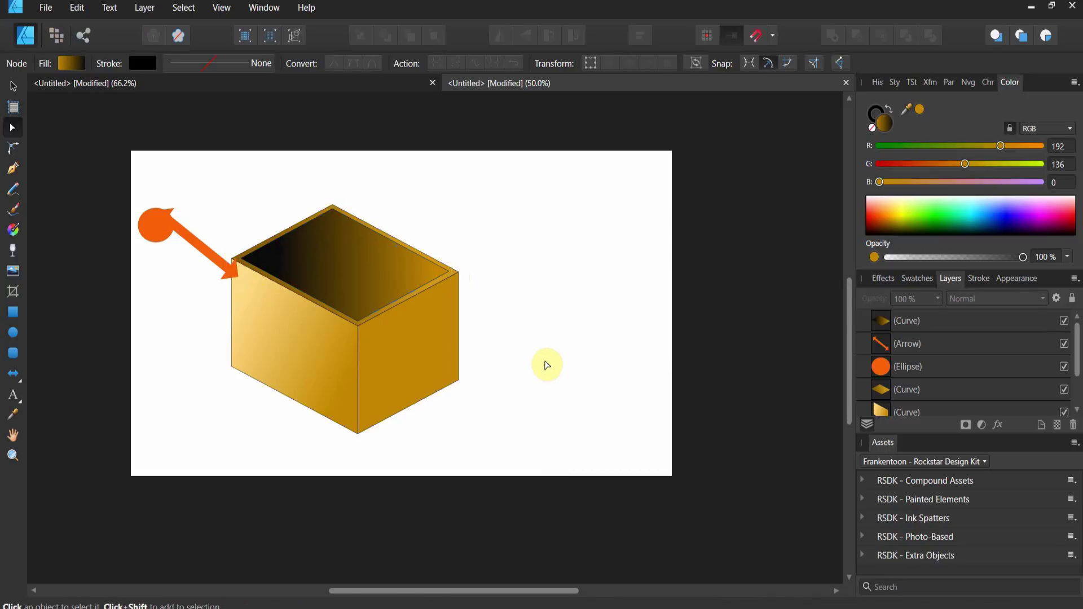
left_click(15, 85)
Delete the orange arrow and the orange circle
left_click(153, 224)
key("Delete")
left_click(153, 227)
key("Delete")
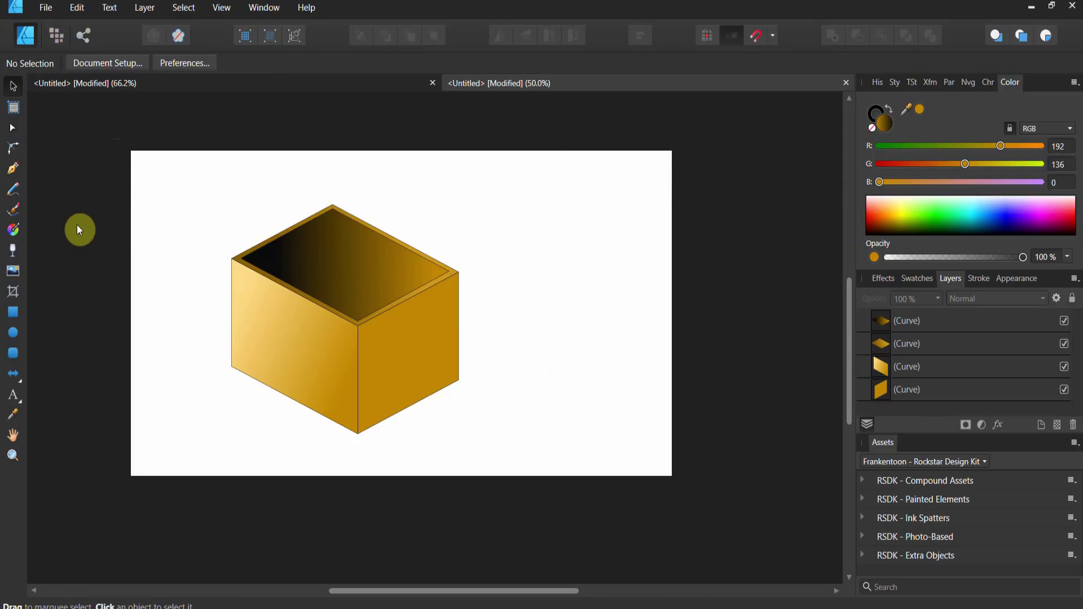
Group the box's four faces, shift the group right, and draw a wide rectangle across the lower canvas
left_click_drag(109, 174, 581, 471)
right_click(882, 398)
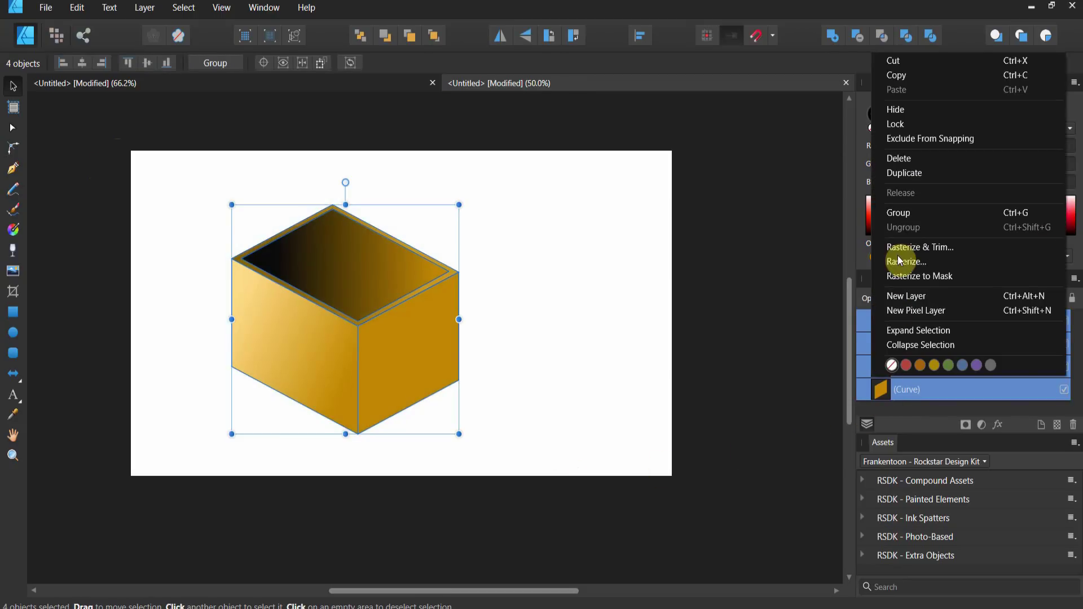
left_click(909, 216)
left_click_drag(394, 300, 427, 301)
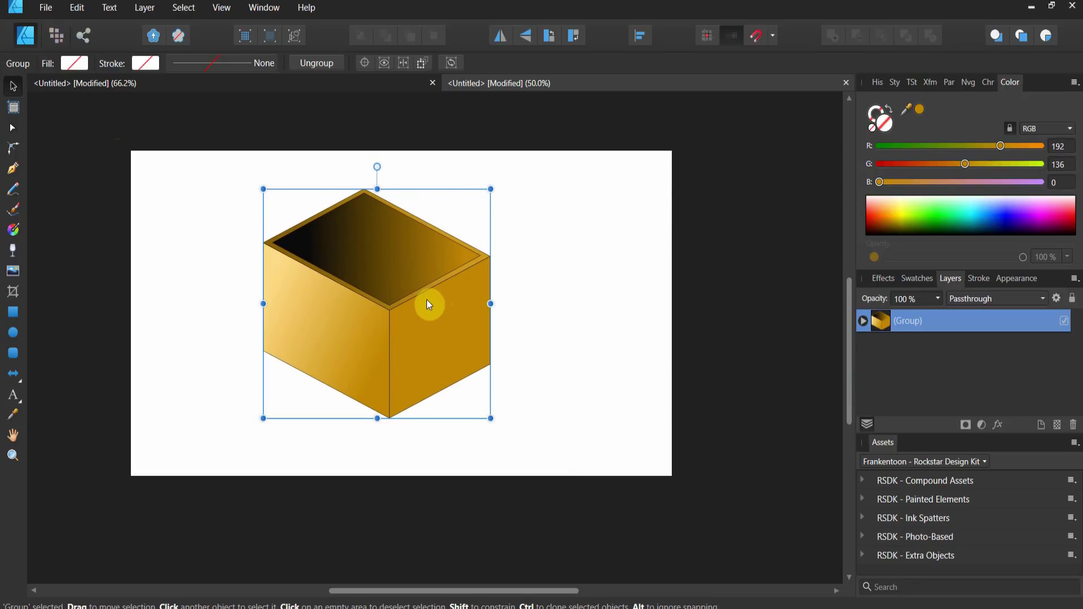
left_click(12, 312)
left_click_drag(130, 320, 672, 477)
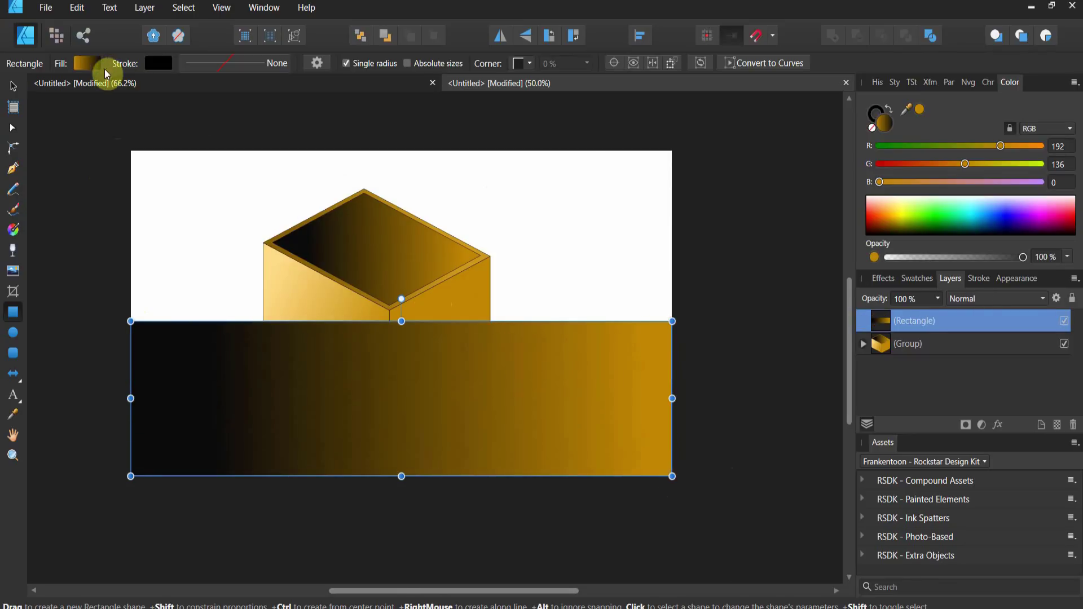
Make the rectangle a solid dark brown fill (RGB 73, 52, 0)
left_click(86, 64)
left_click(70, 91)
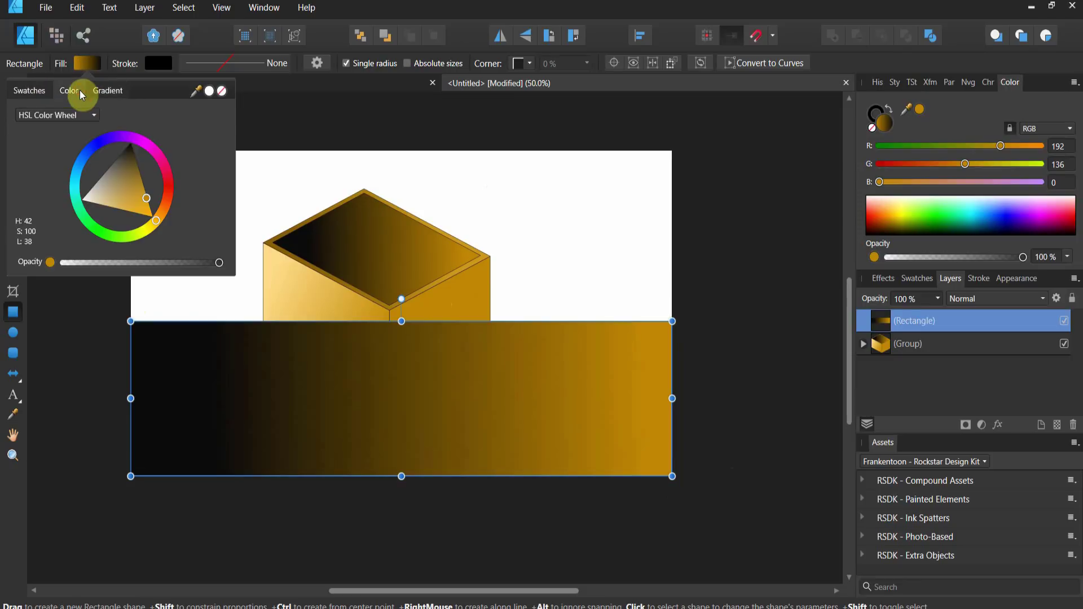
left_click_drag(153, 204, 138, 169)
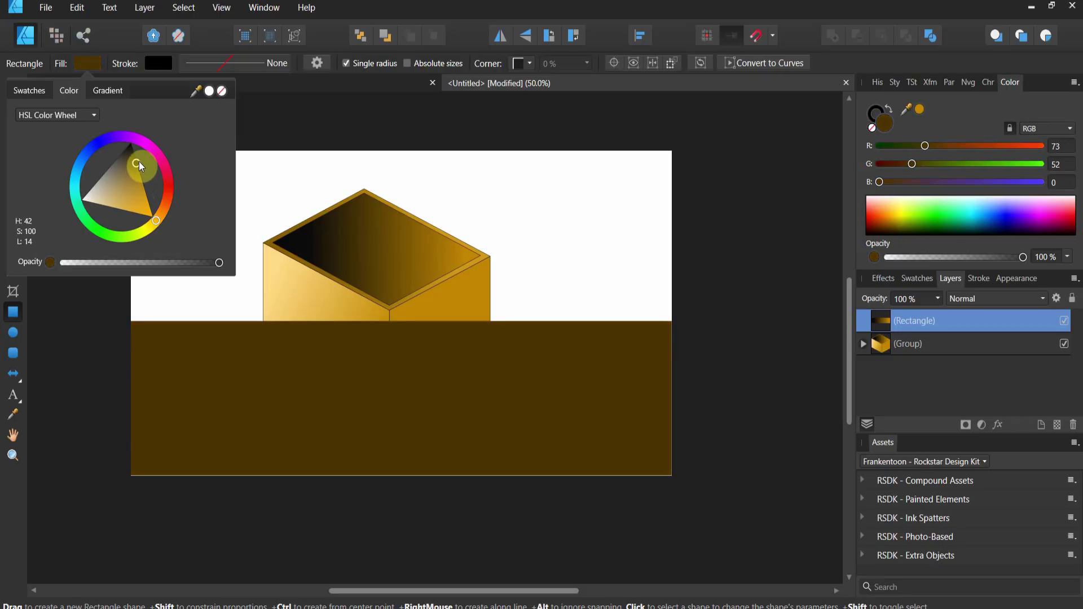
Stack the box group above the brown rectangle and move it down onto the ground
left_click(889, 350)
left_click_drag(885, 332, 886, 316)
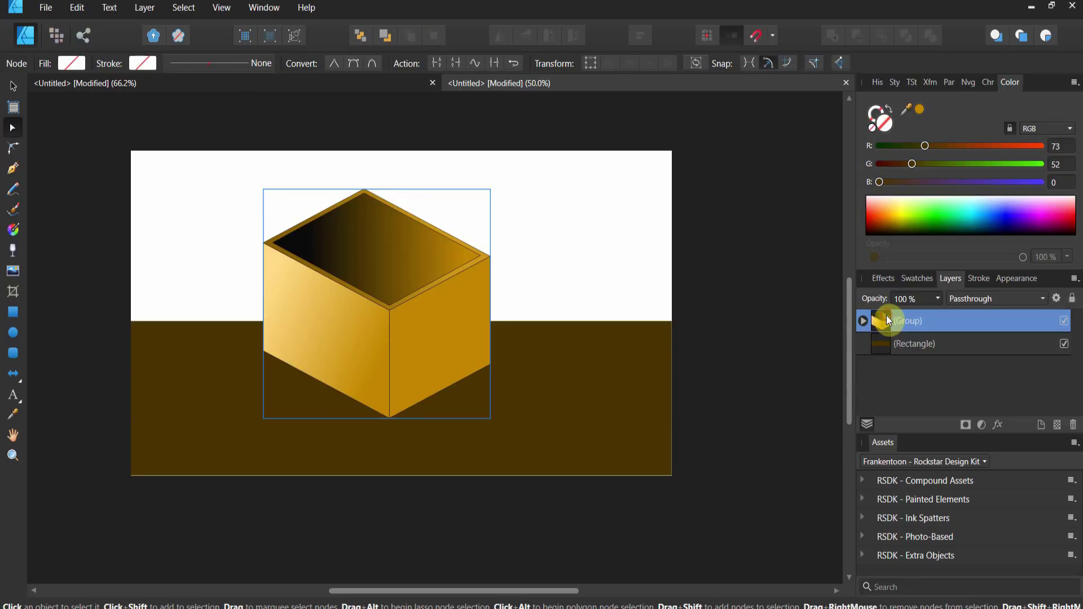
left_click(13, 85)
left_click(367, 276)
left_click_drag(367, 276, 364, 327)
left_click(540, 399)
left_click(717, 454)
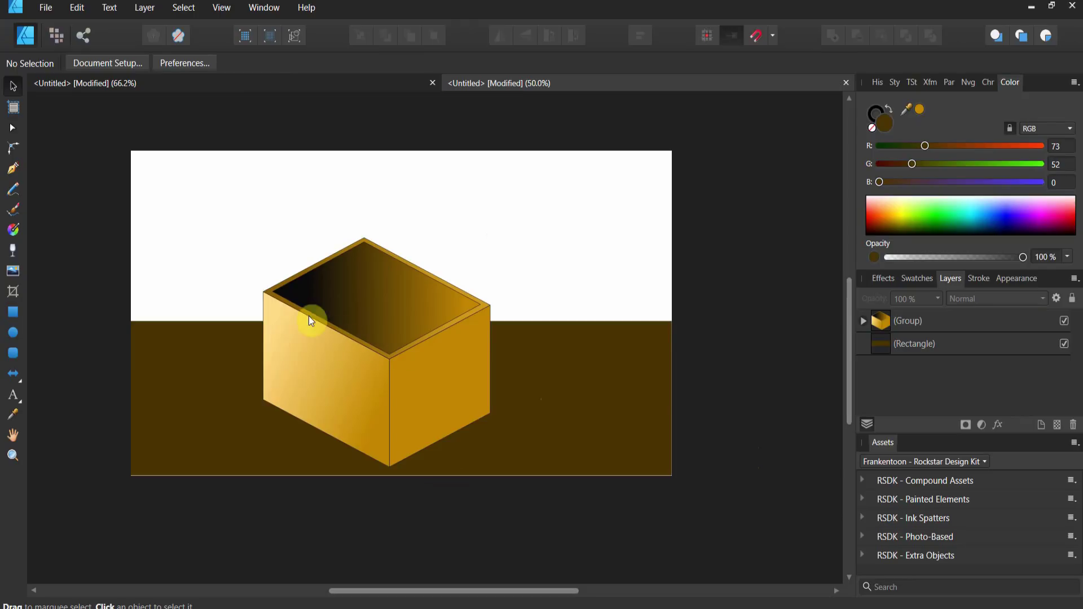
Turn on the isometric grid and draw a closed four-corner shape around the box's base
left_click(221, 13)
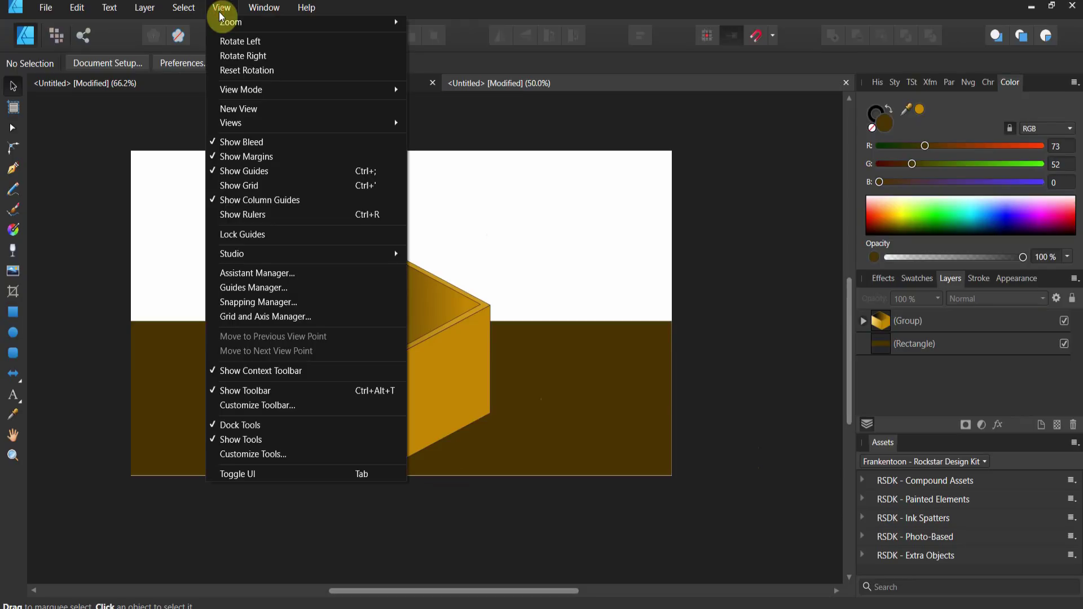
left_click(243, 185)
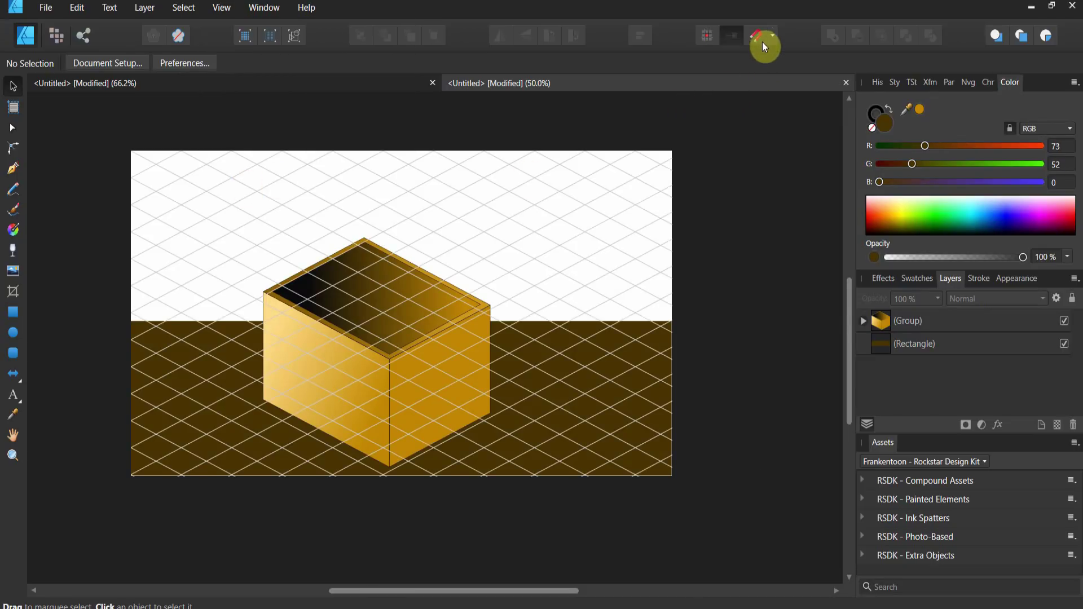
left_click(13, 169)
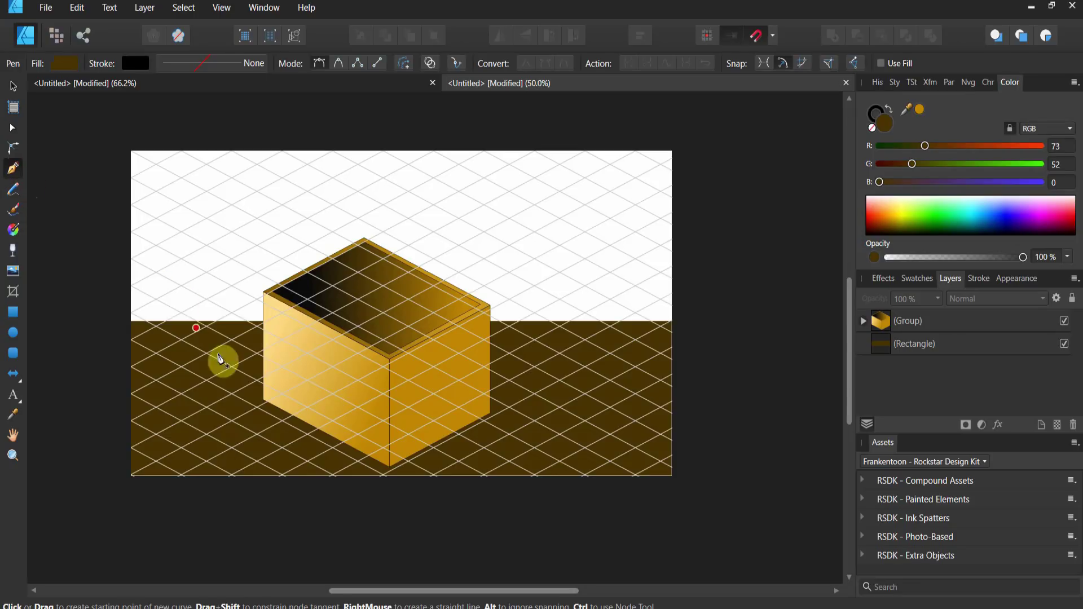
left_click(260, 412)
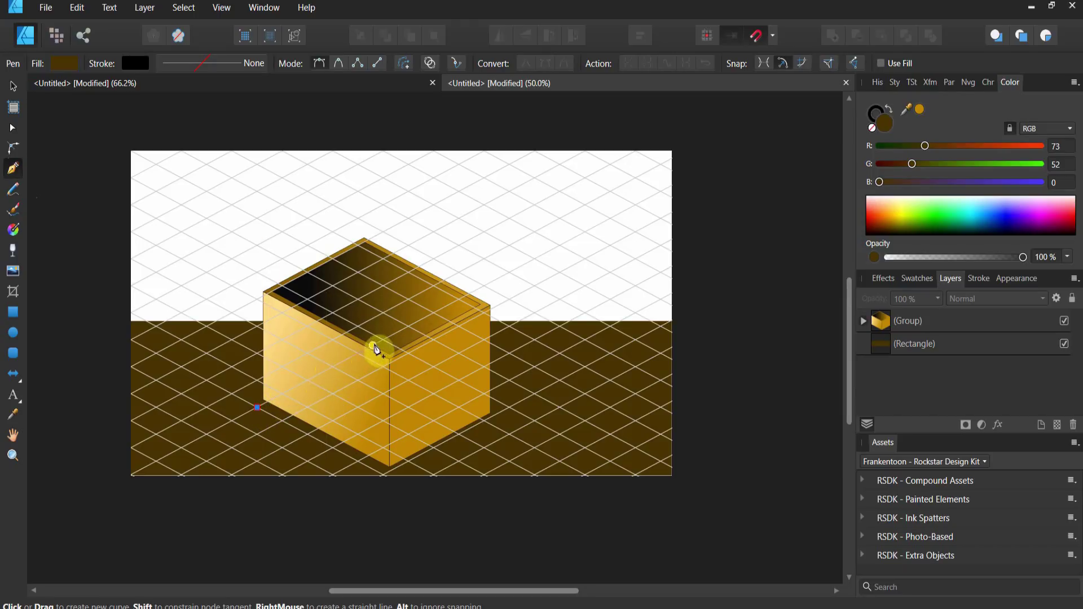
left_click(408, 328)
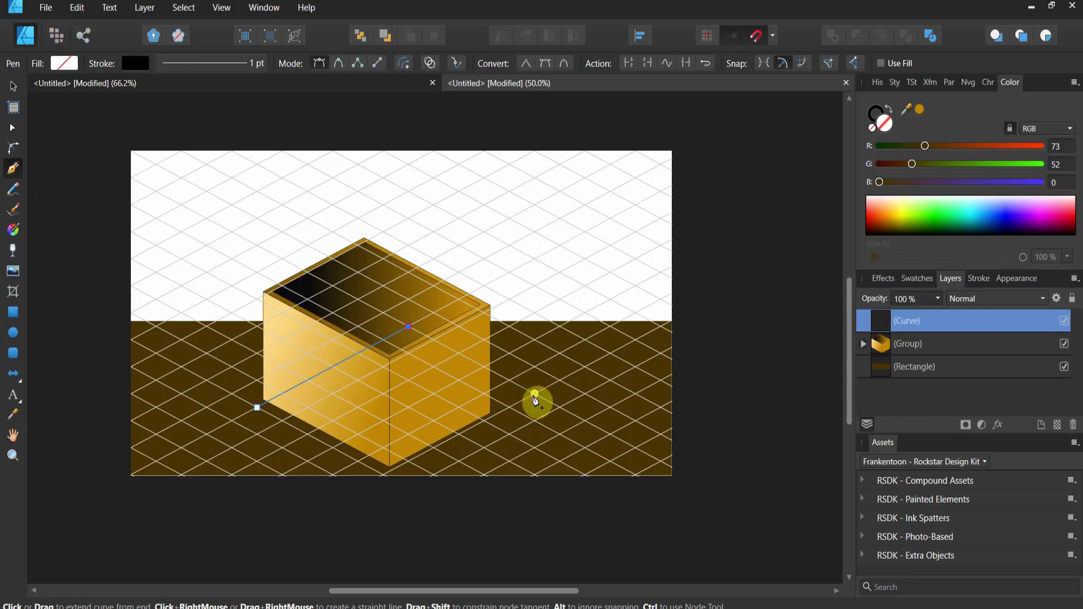
left_click(510, 381)
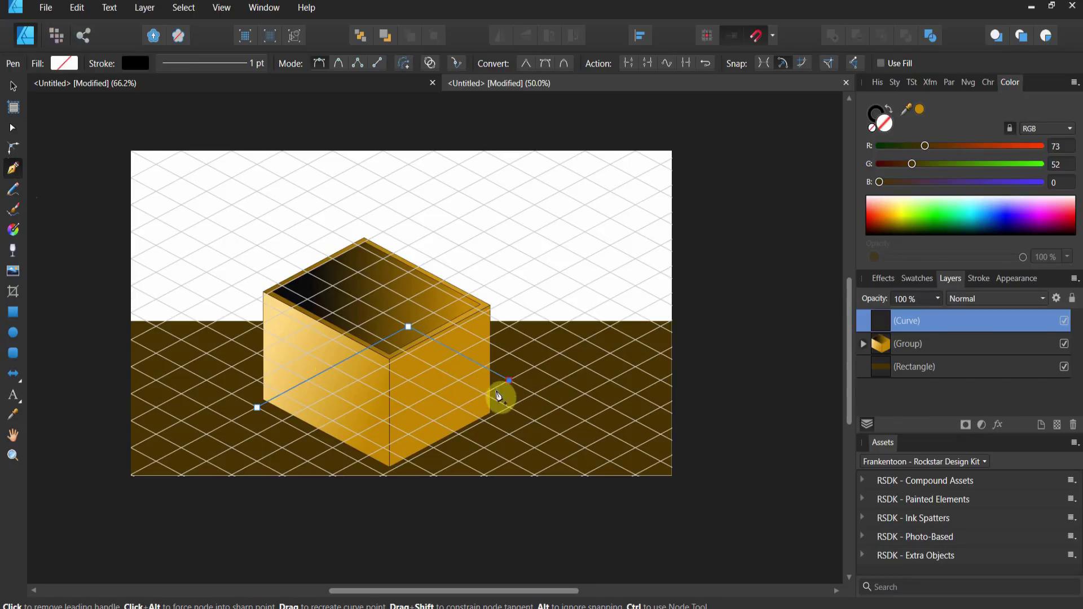
left_click(359, 461)
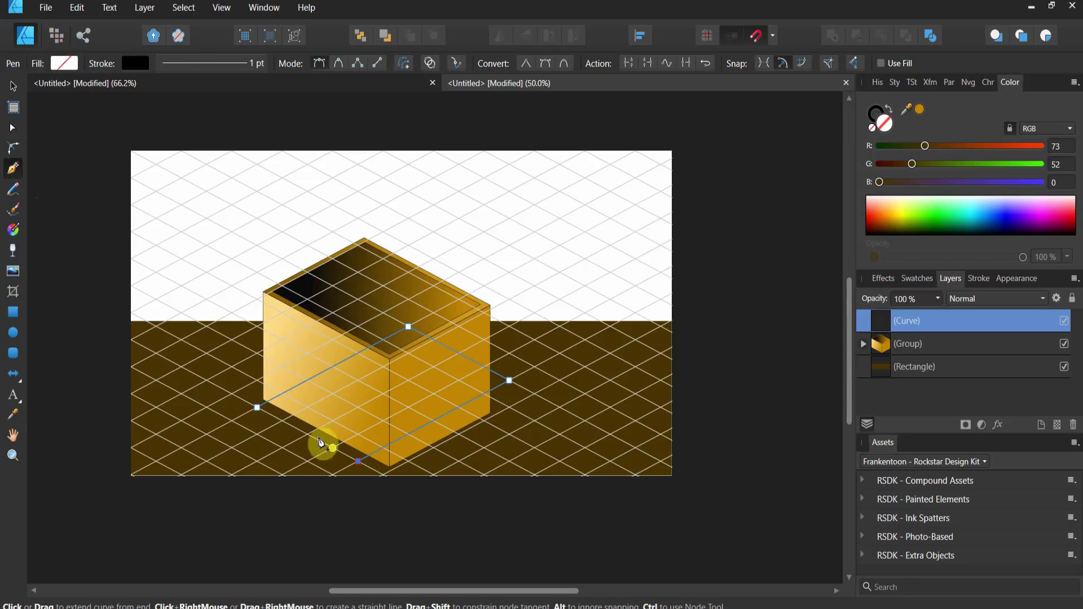
left_click(257, 407)
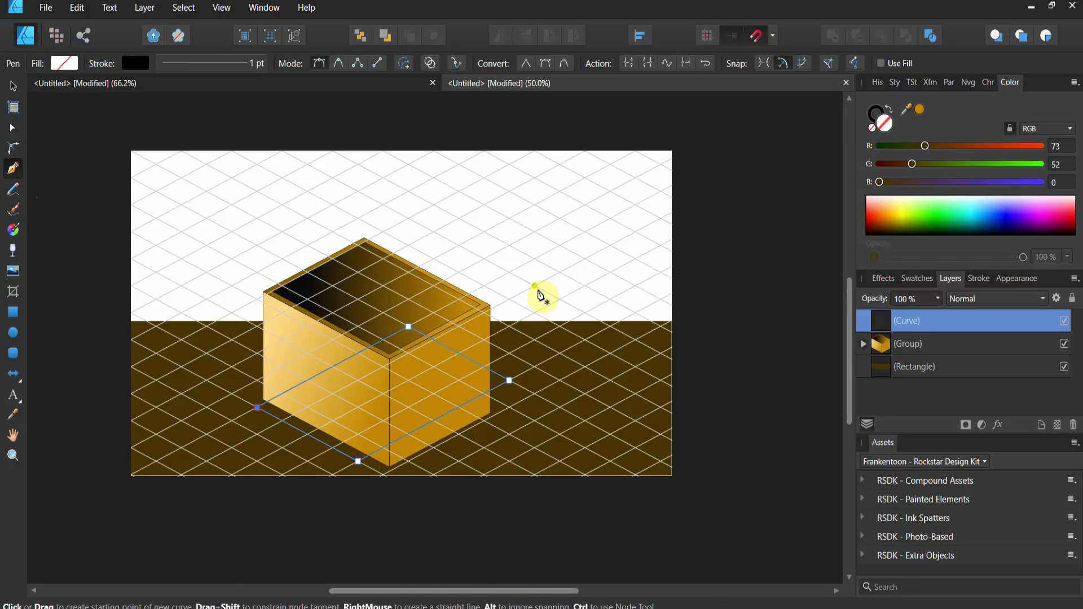
Fill the new shadow shape with black
left_click(66, 61)
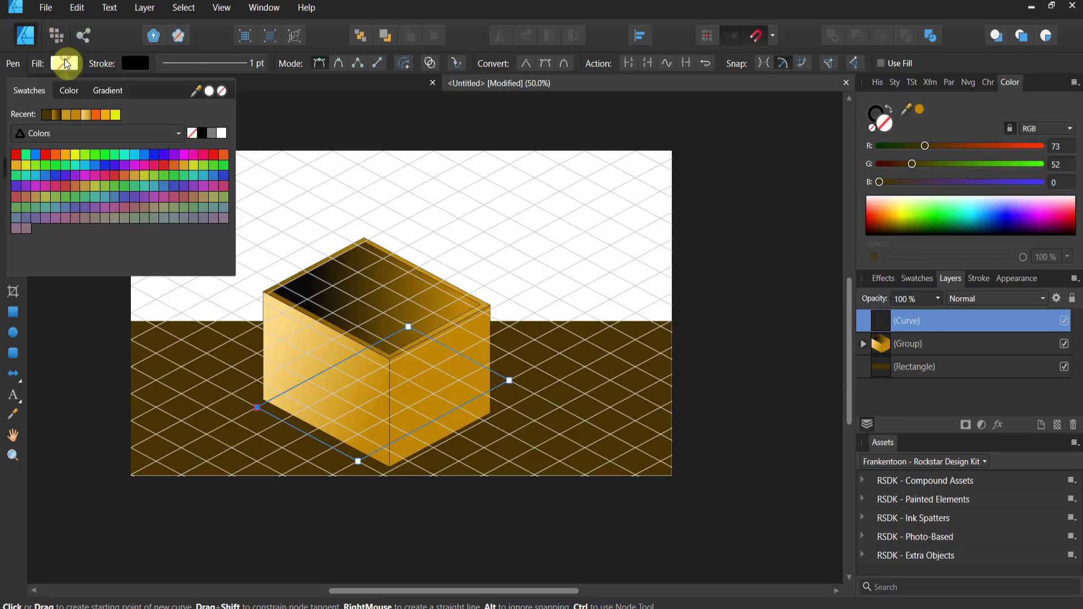
left_click(204, 134)
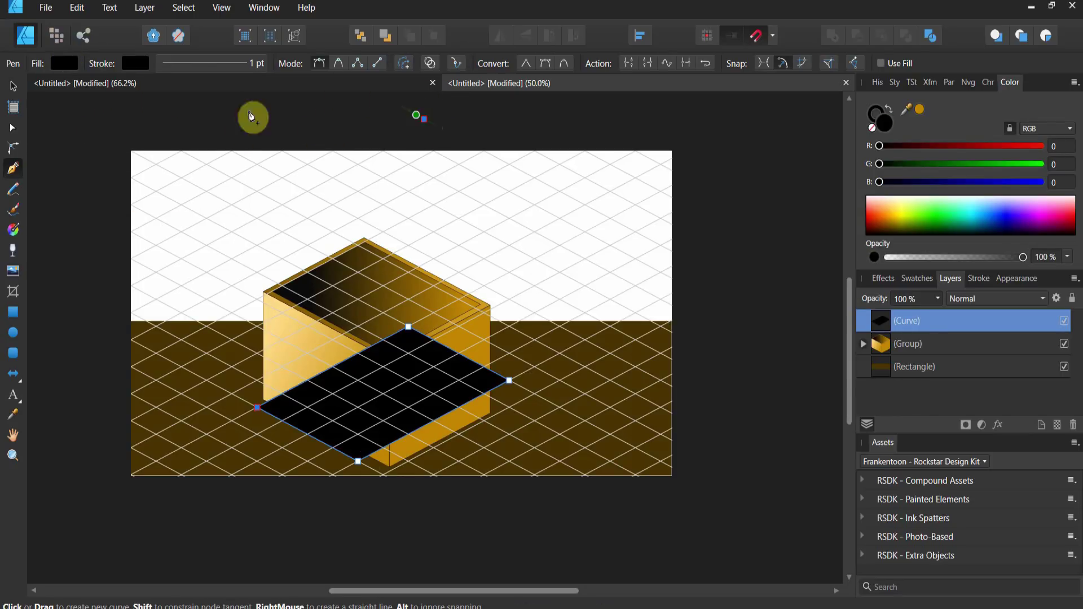
left_click(13, 86)
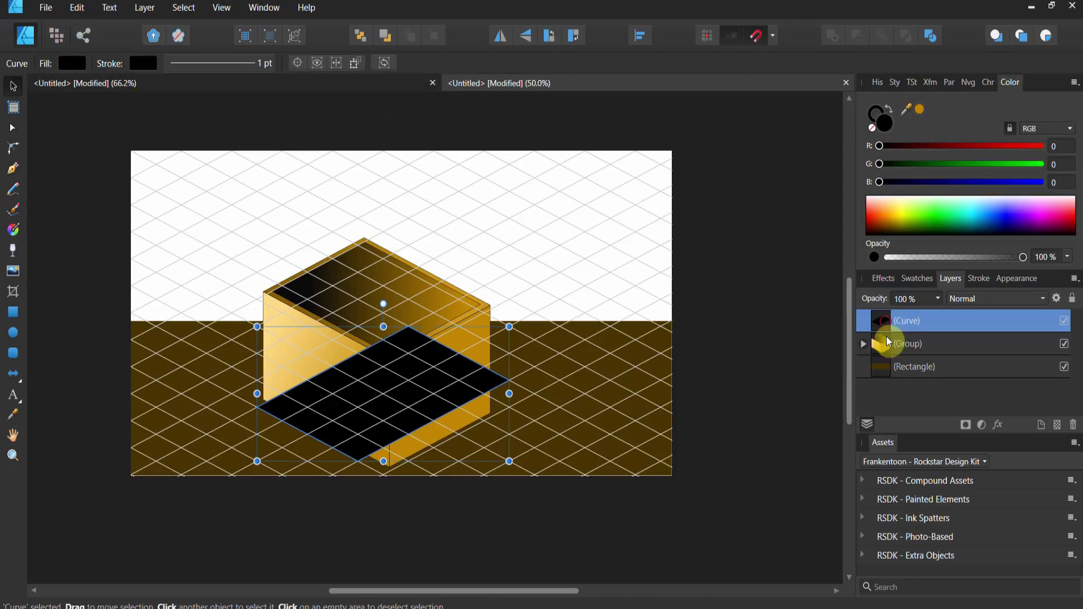
Move the black shape below the box group in Layers and hide the isometric grid
left_click_drag(889, 341, 888, 353)
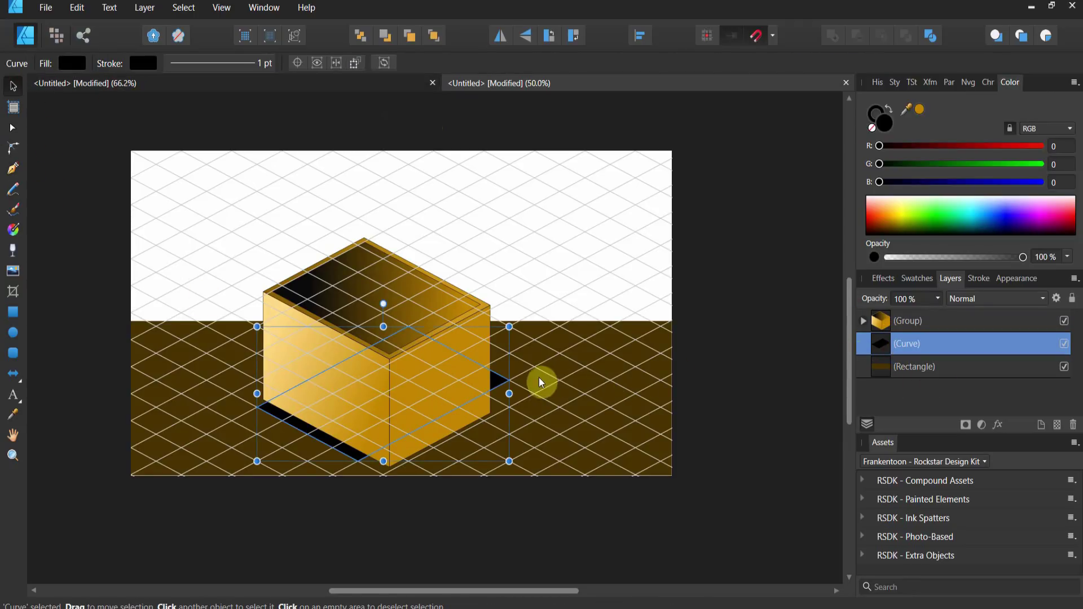
left_click(184, 8)
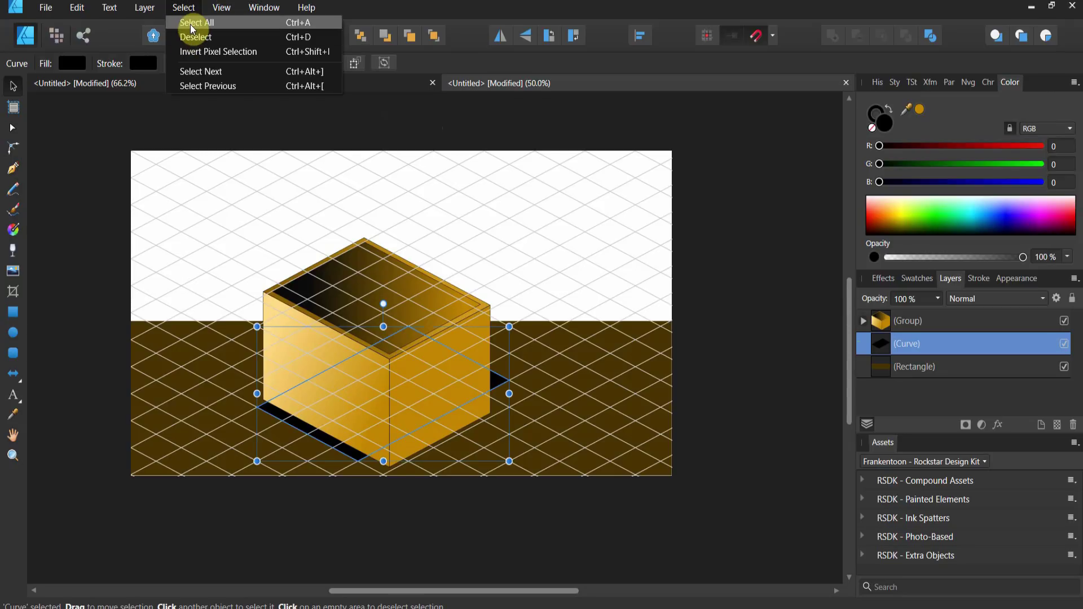
left_click(221, 8)
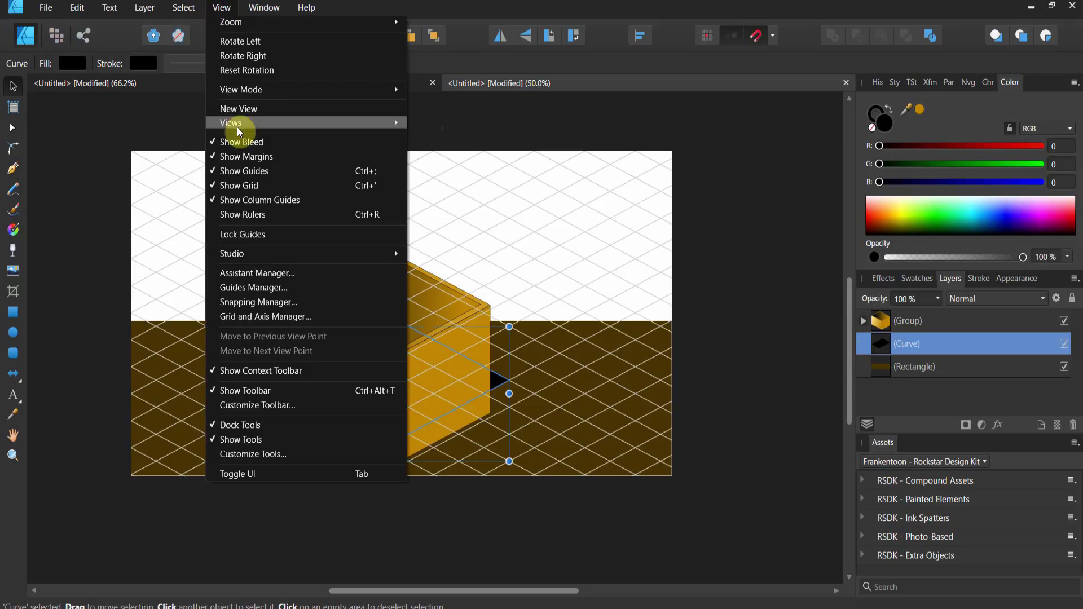
left_click(244, 185)
Move and enlarge the shadow so it sits under the box
left_click_drag(355, 395, 374, 417)
left_click_drag(279, 351, 261, 339)
left_click_drag(350, 407, 355, 409)
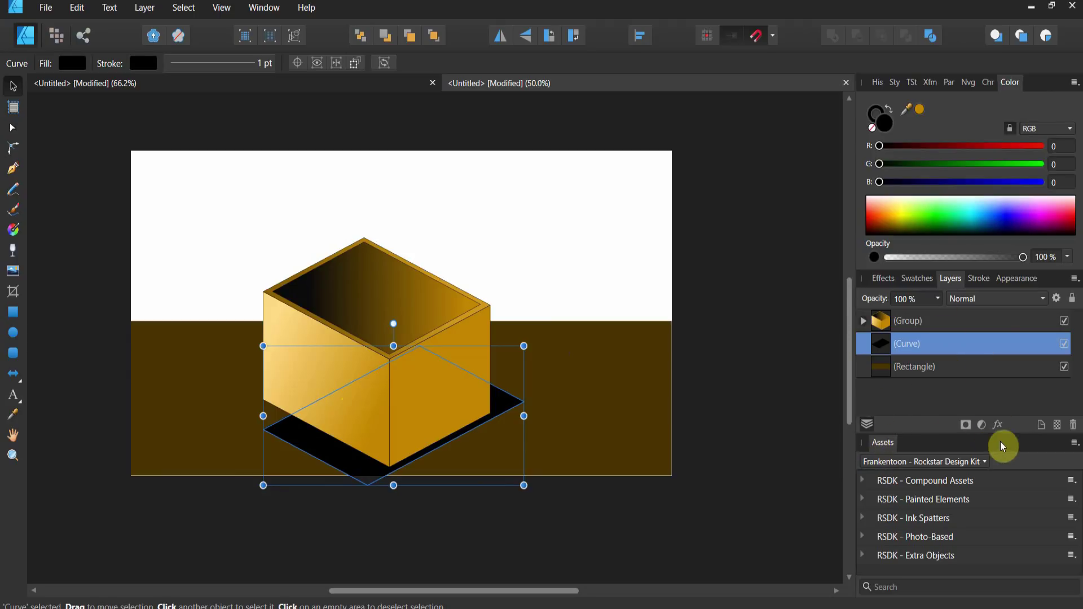
left_click(997, 426)
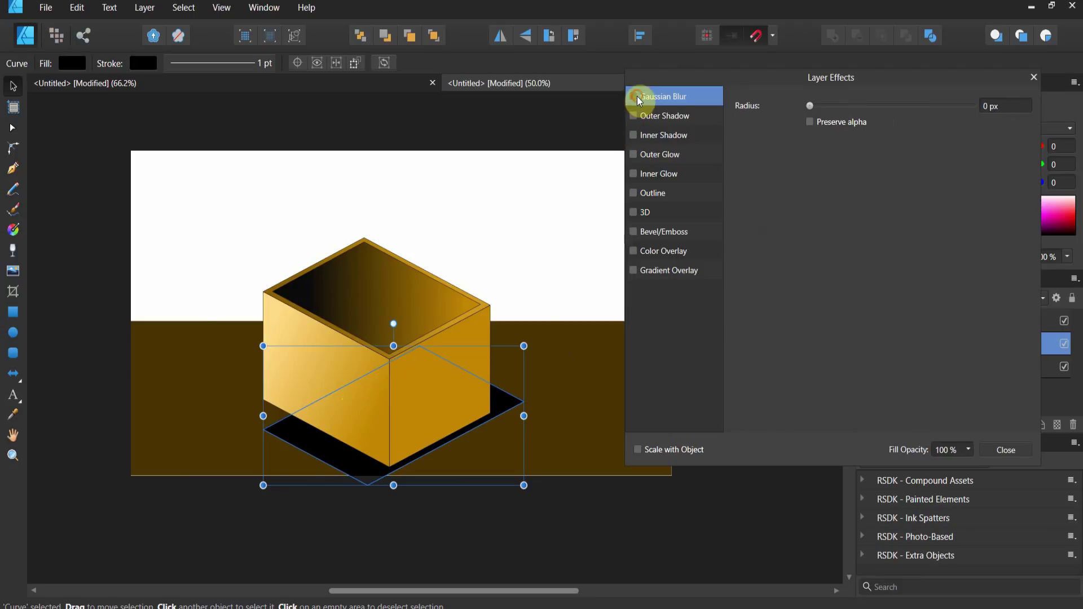
Give the shadow a 33.3 px Gaussian blur and lower its opacity to 63 %
left_click_drag(810, 106, 918, 171)
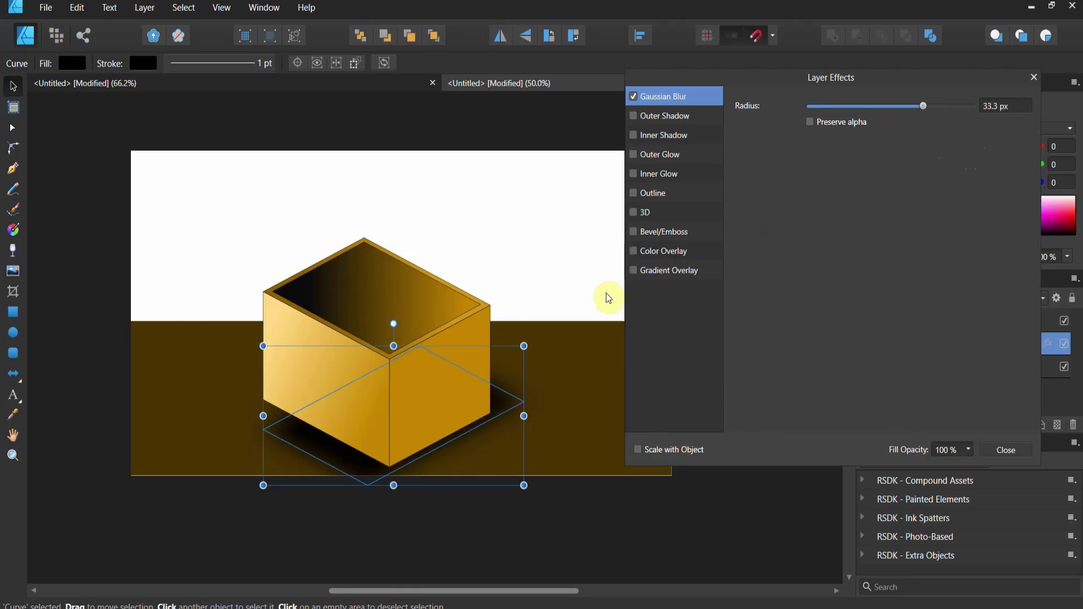
left_click(1035, 77)
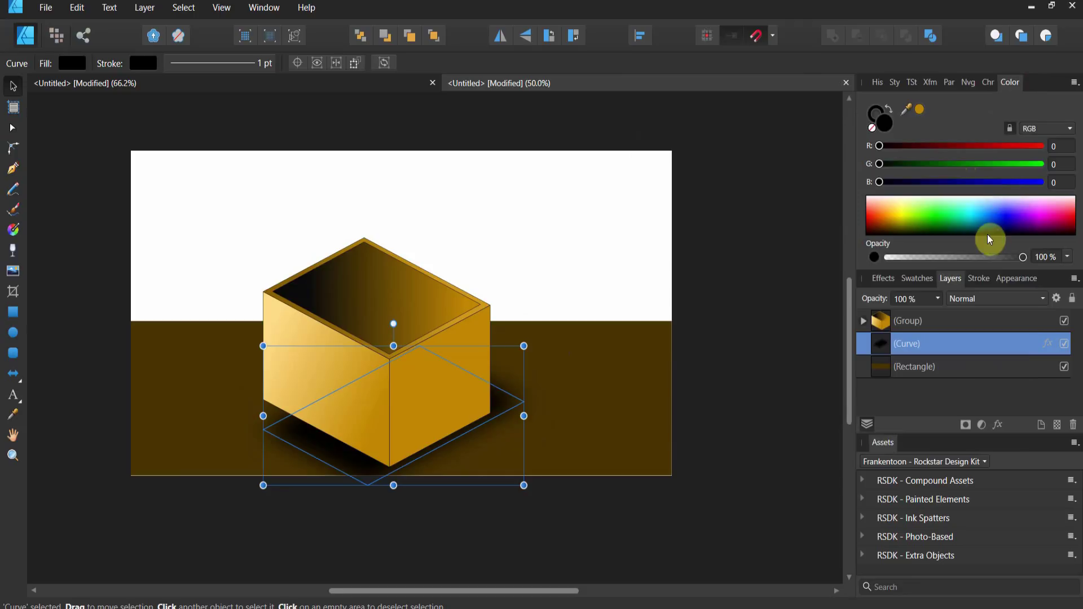
left_click(938, 299)
left_click_drag(942, 314, 903, 315)
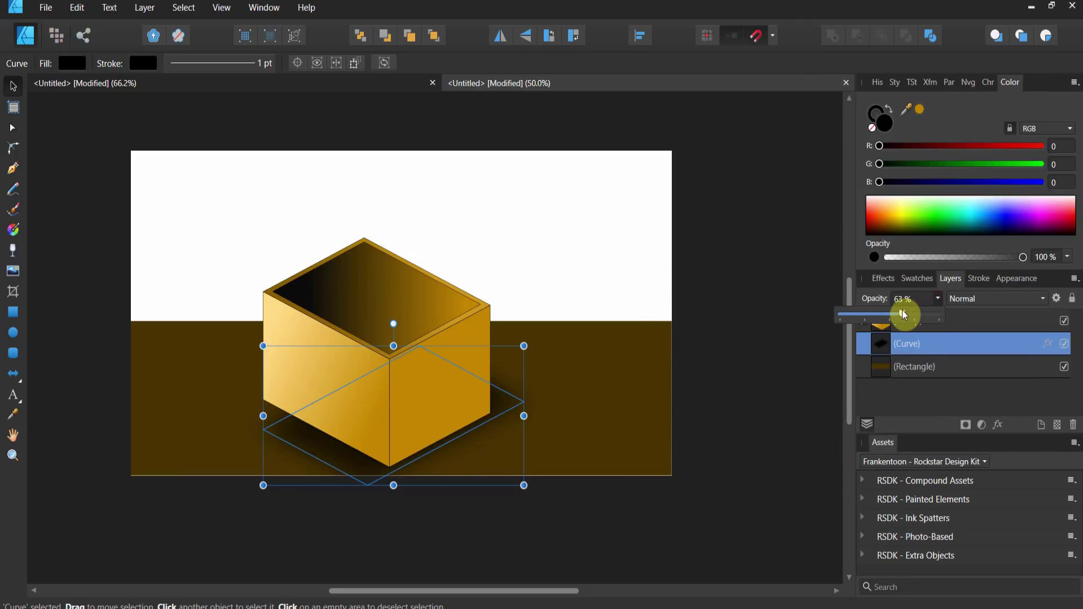
scroll(781, 317, "down", 2)
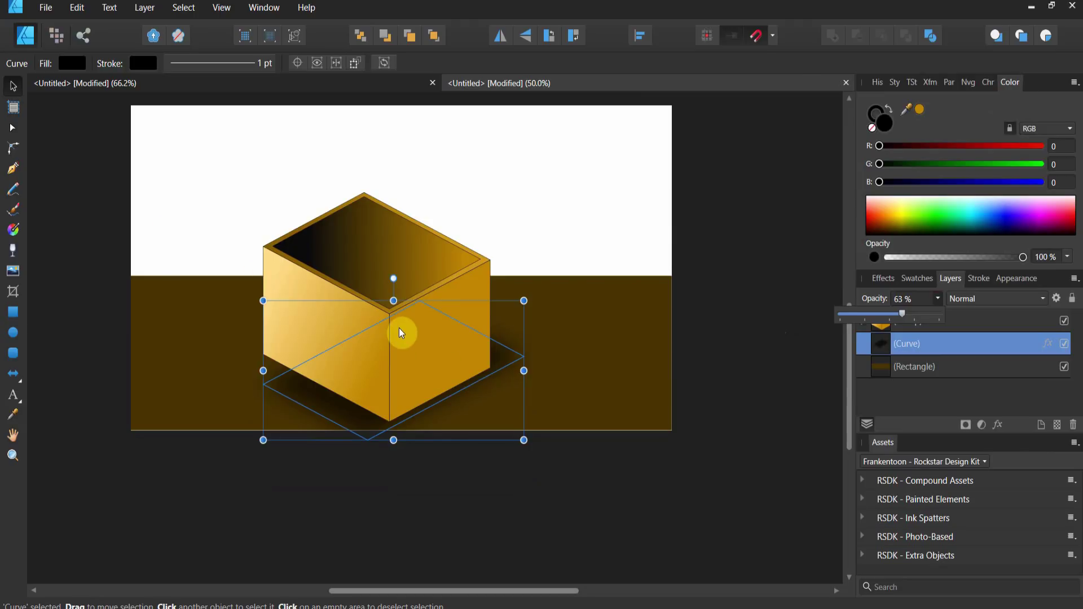
left_click(287, 264, "shift")
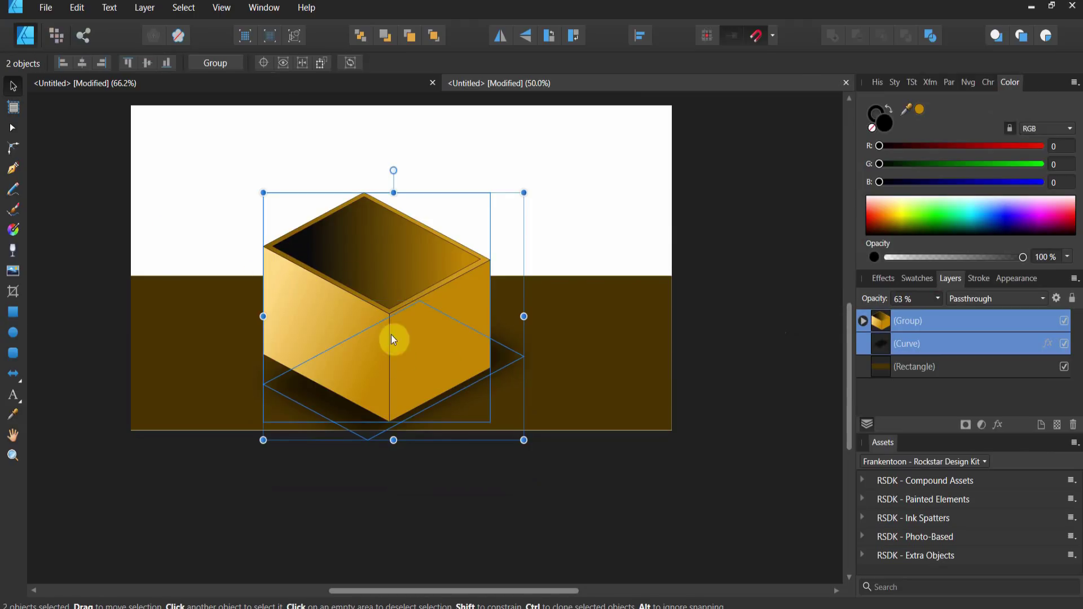
Shrink the box and shadow together and move them right and down
left_click_drag(523, 439, 474, 391)
left_click_drag(363, 281, 387, 290)
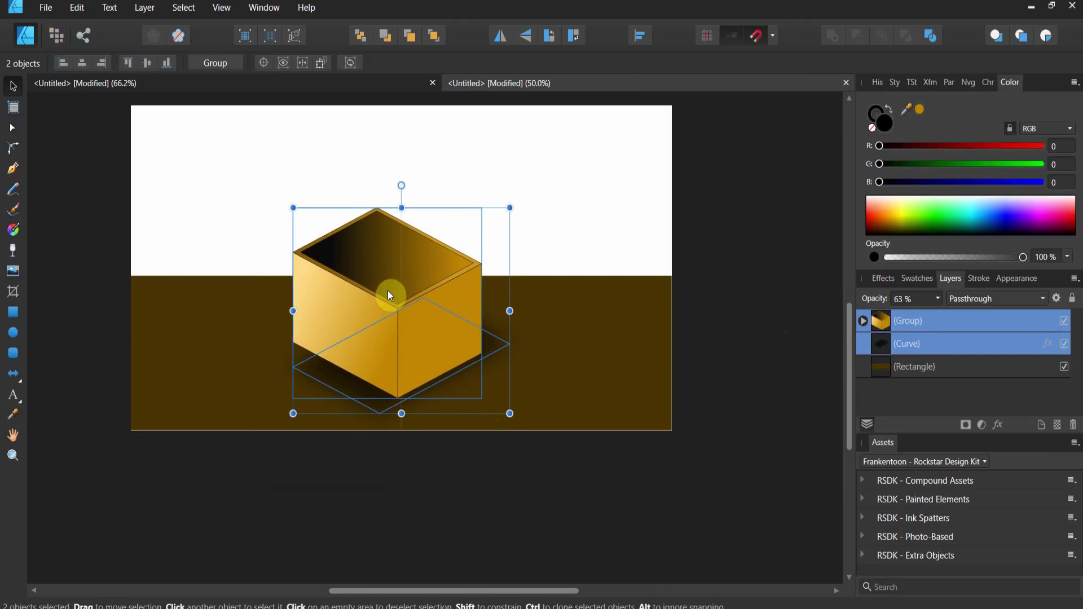
left_click(567, 251)
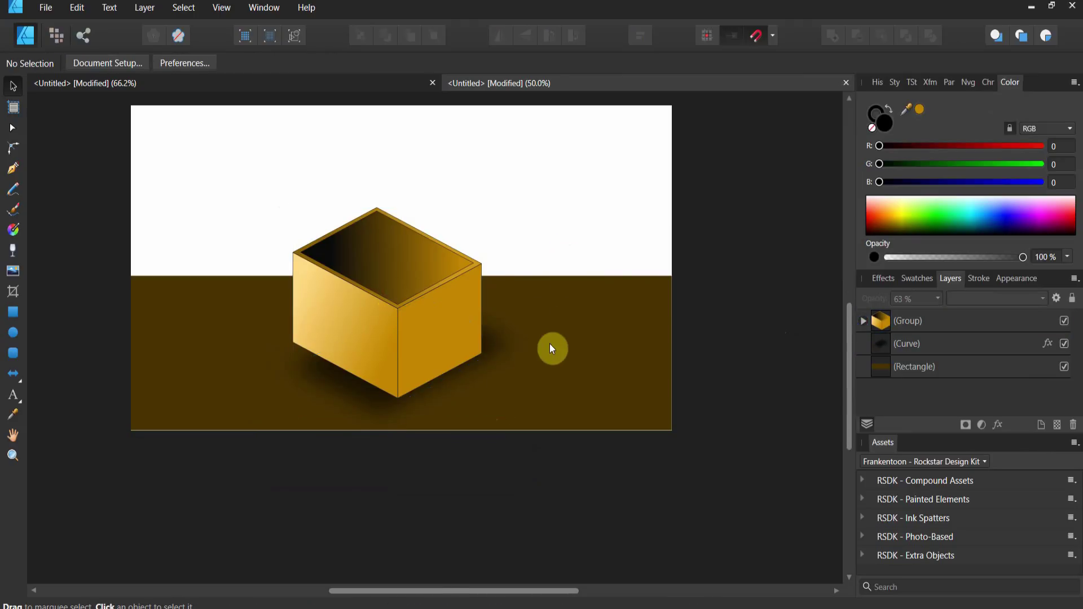
Reposition and enlarge the shadow up and to the left beneath the box
left_click(507, 344)
left_click_drag(493, 350, 517, 346)
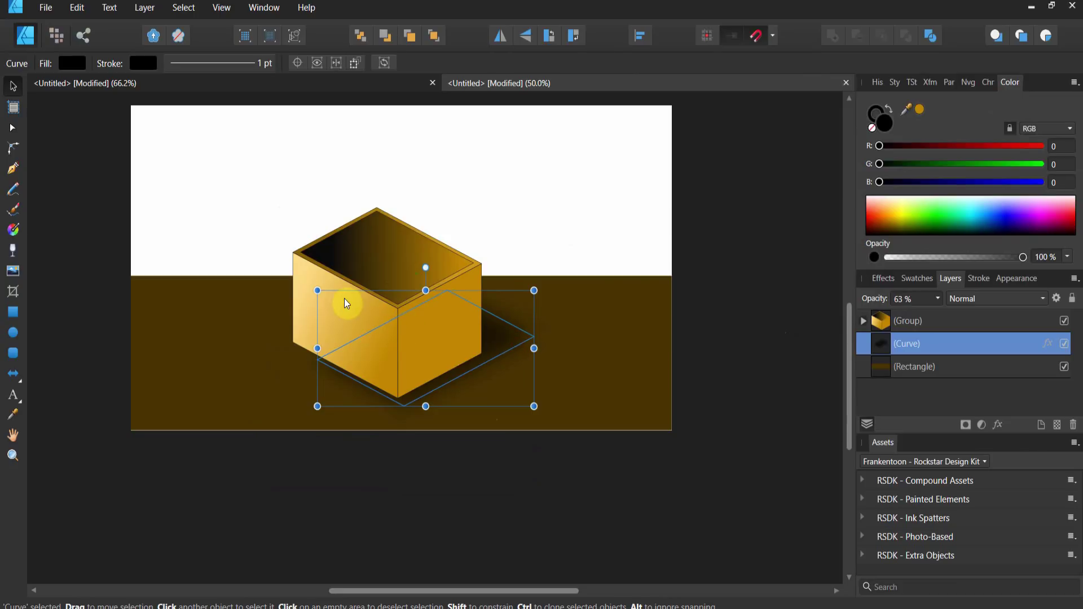
left_click(620, 355)
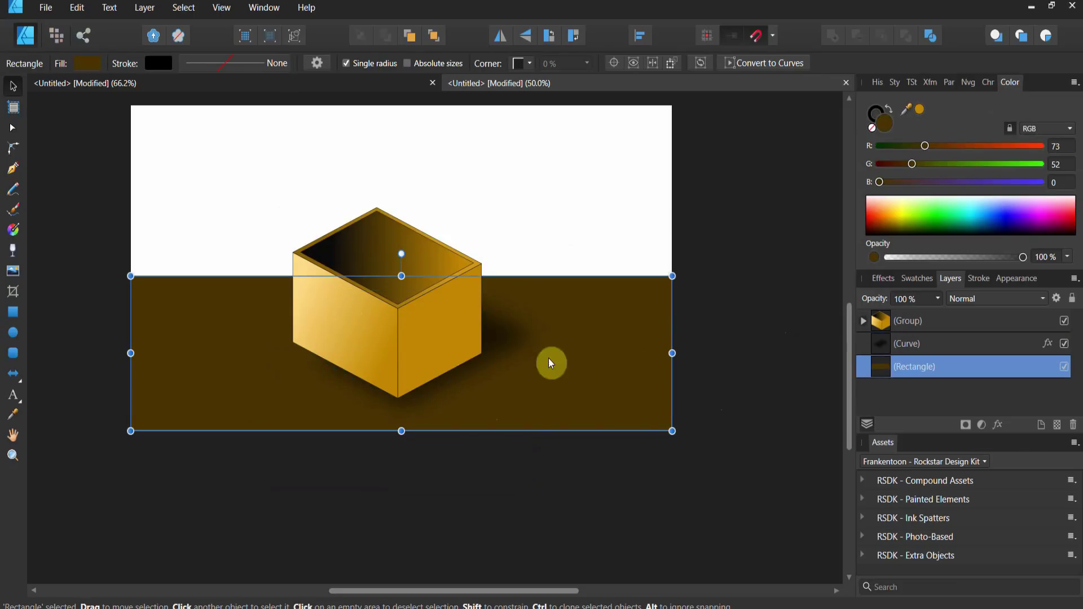
left_click(507, 346)
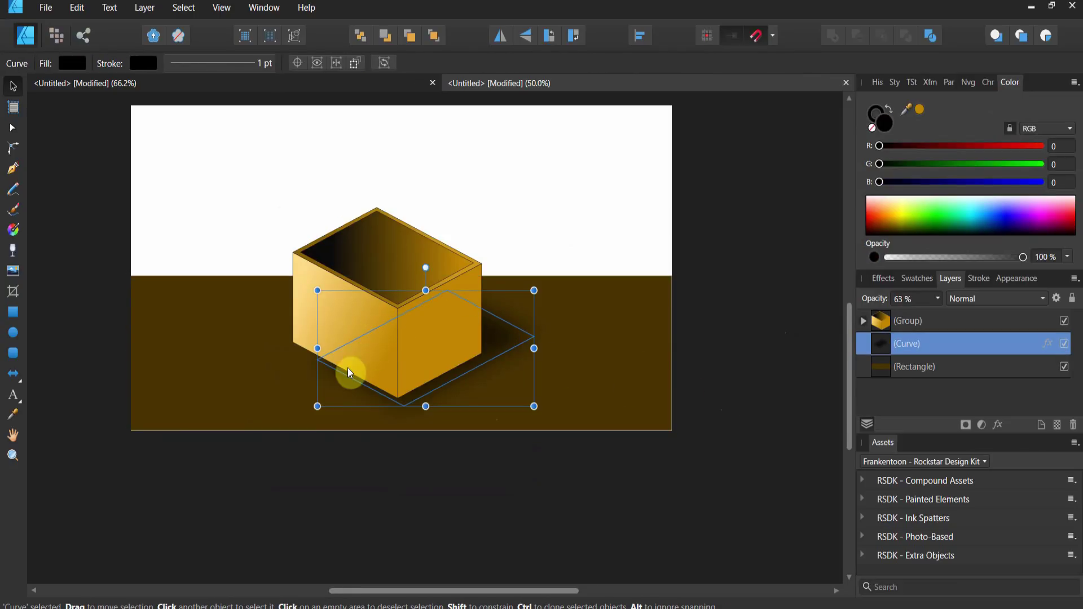
mouse_move(328, 364)
left_mouse_down()
mouse_move(315, 365)
mouse_move(325, 366)
left_mouse_up()
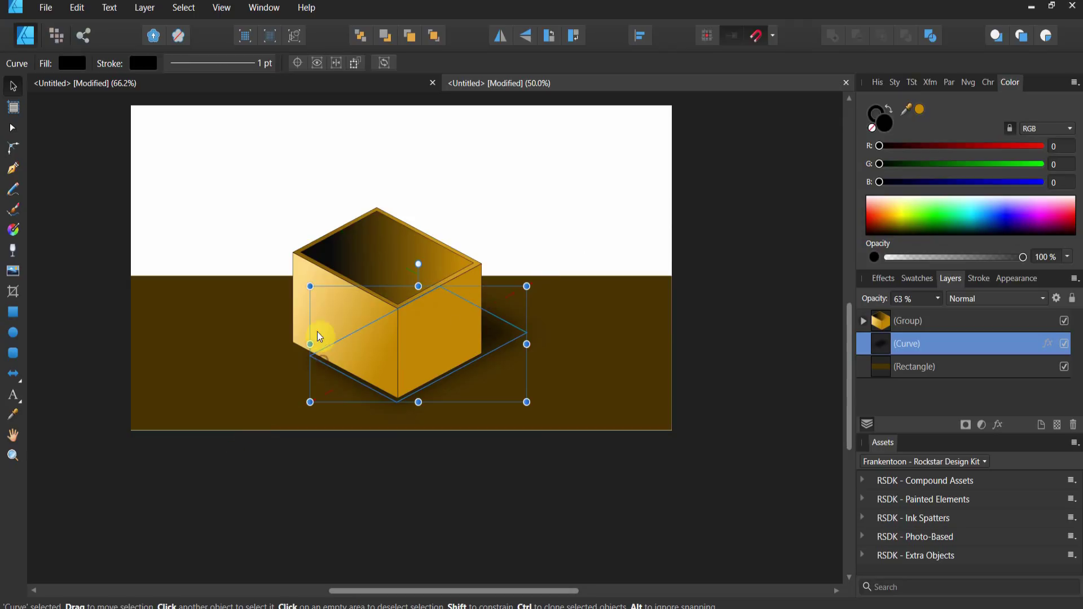
left_click_drag(310, 286, 295, 276)
left_click_drag(332, 349, 314, 363)
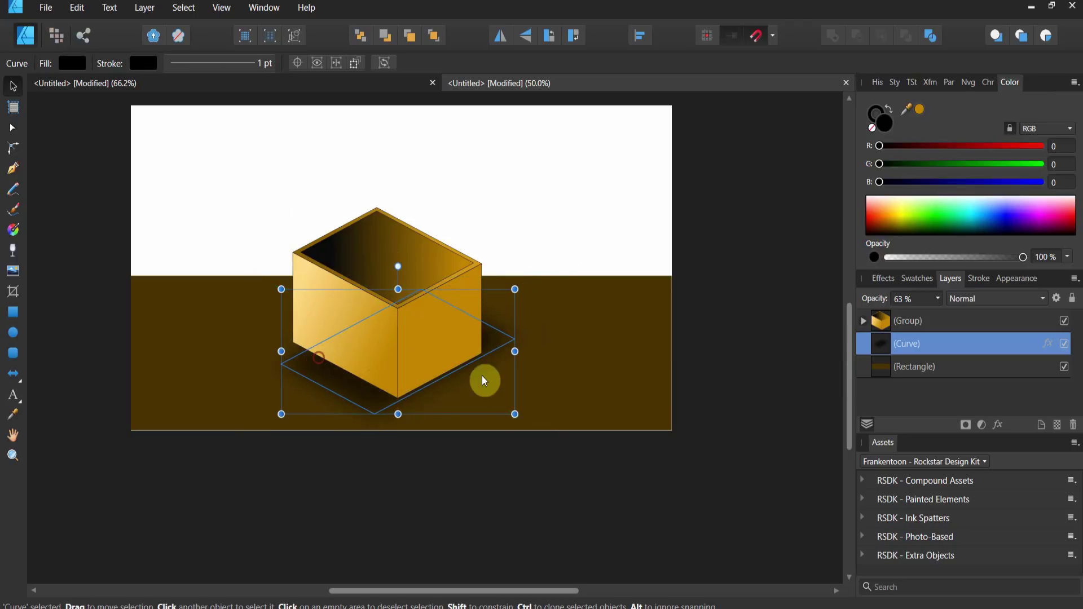
left_click(739, 479)
Shift the box slightly up-left and settle the shadow snugly under its base
left_click(448, 367)
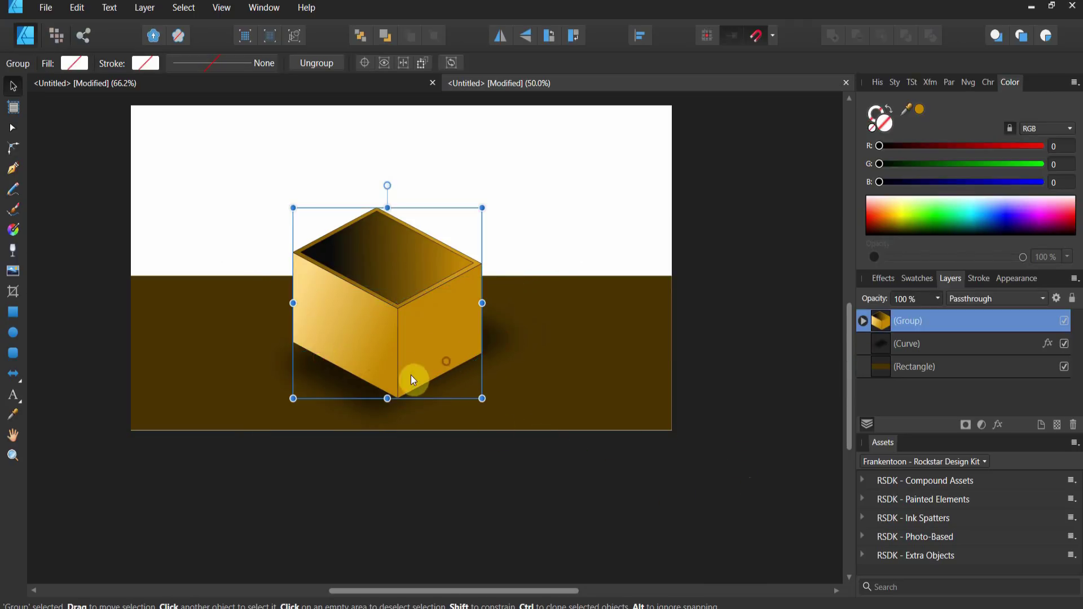
left_click_drag(383, 389, 375, 387)
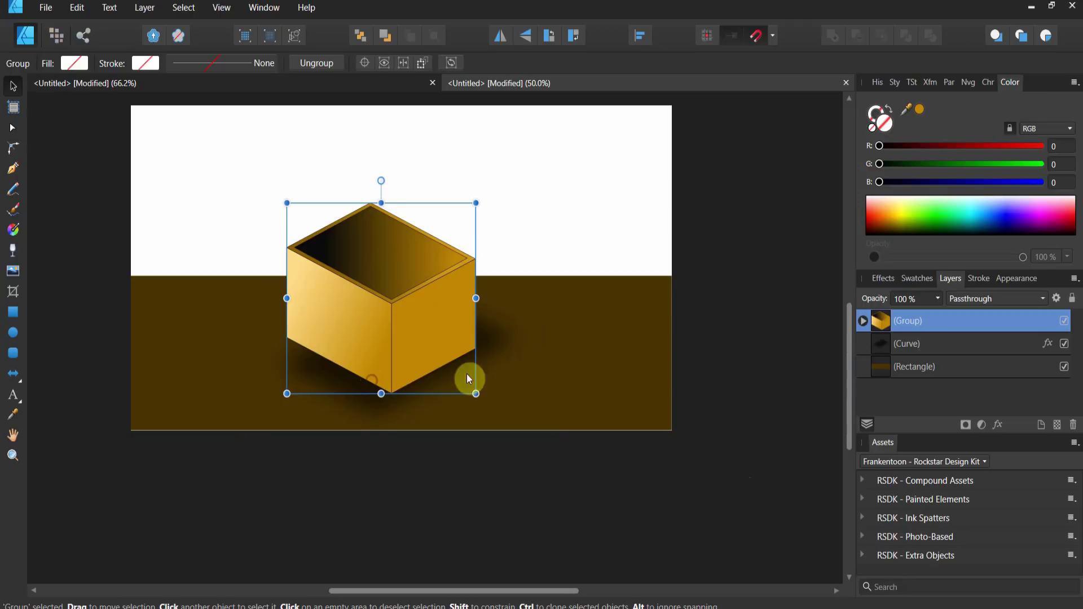
left_click(885, 346)
left_click_drag(339, 353, 359, 370)
left_click(623, 506)
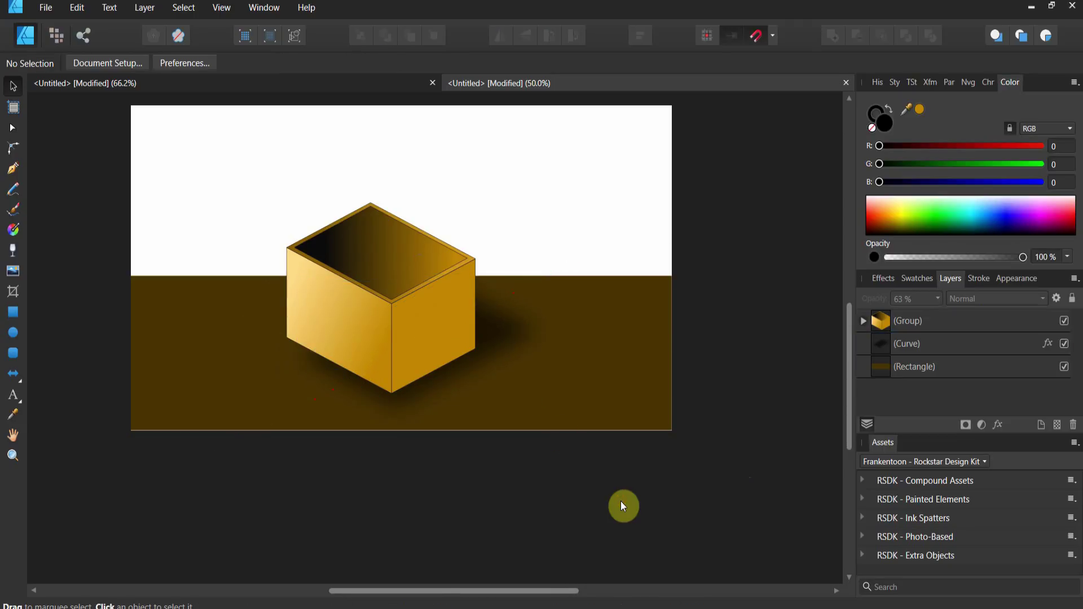
left_click(487, 359)
left_click(766, 416)
left_click(501, 348)
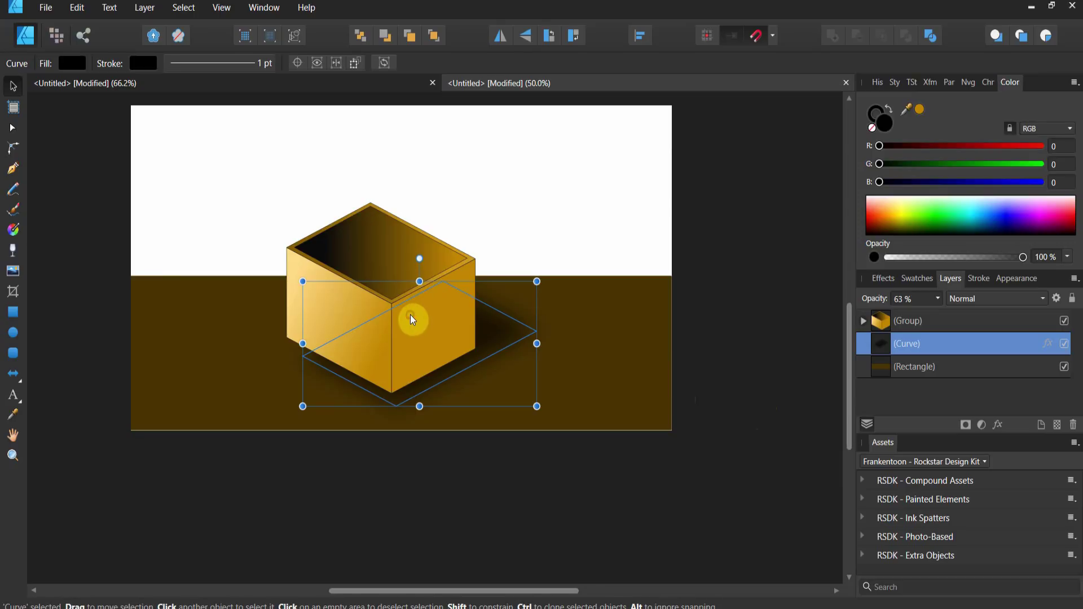
left_click_drag(411, 316, 410, 309)
left_click(683, 422)
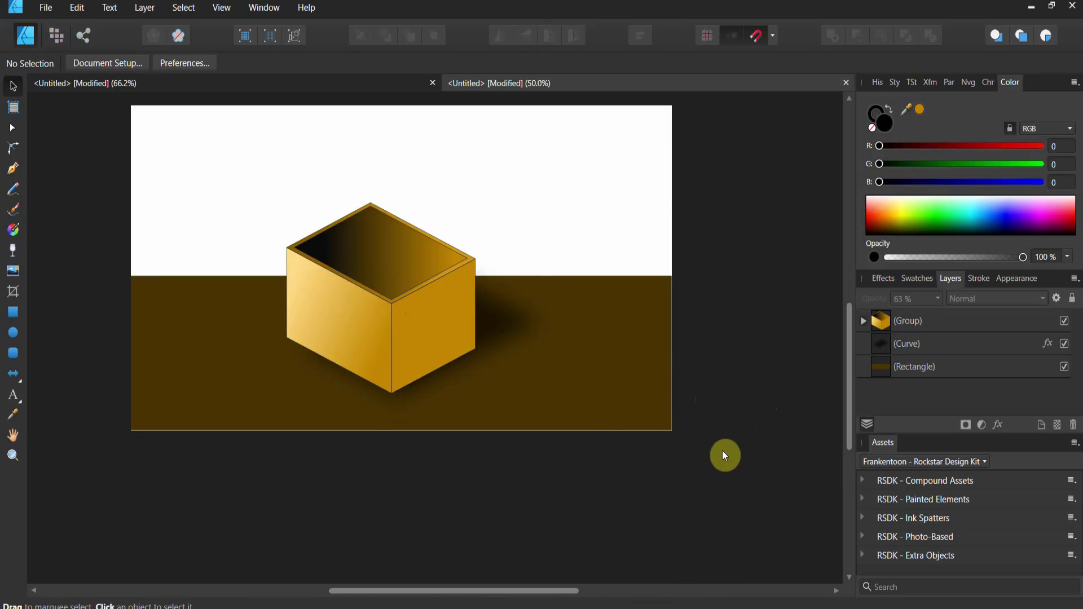
Group the shadow curve with the gold box and nudge the group slightly down and right
left_click(879, 347)
left_click(878, 328, "shift")
right_click(879, 327)
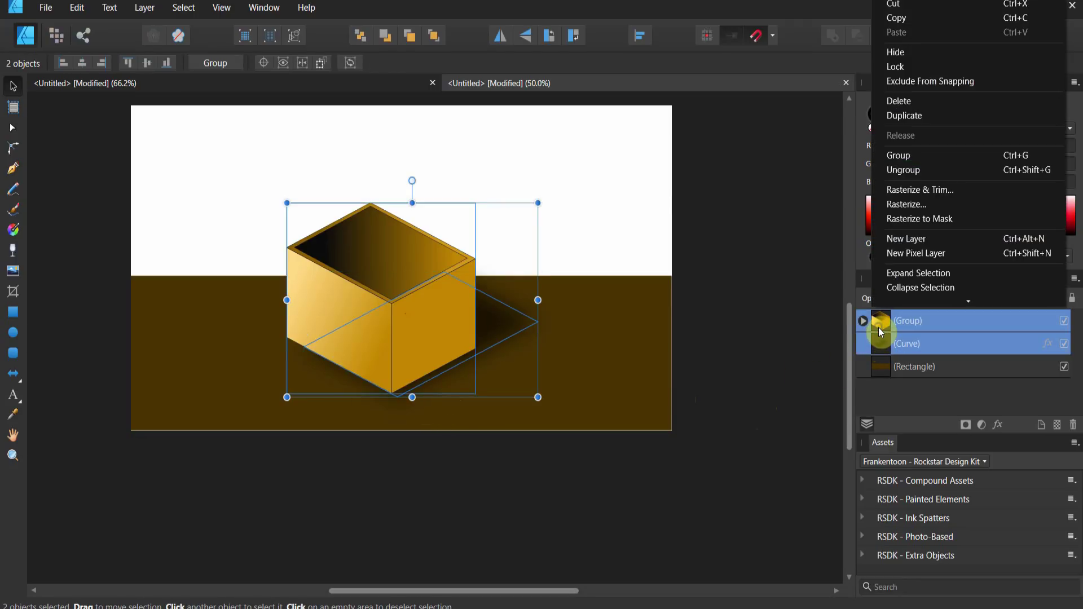
left_click(901, 155)
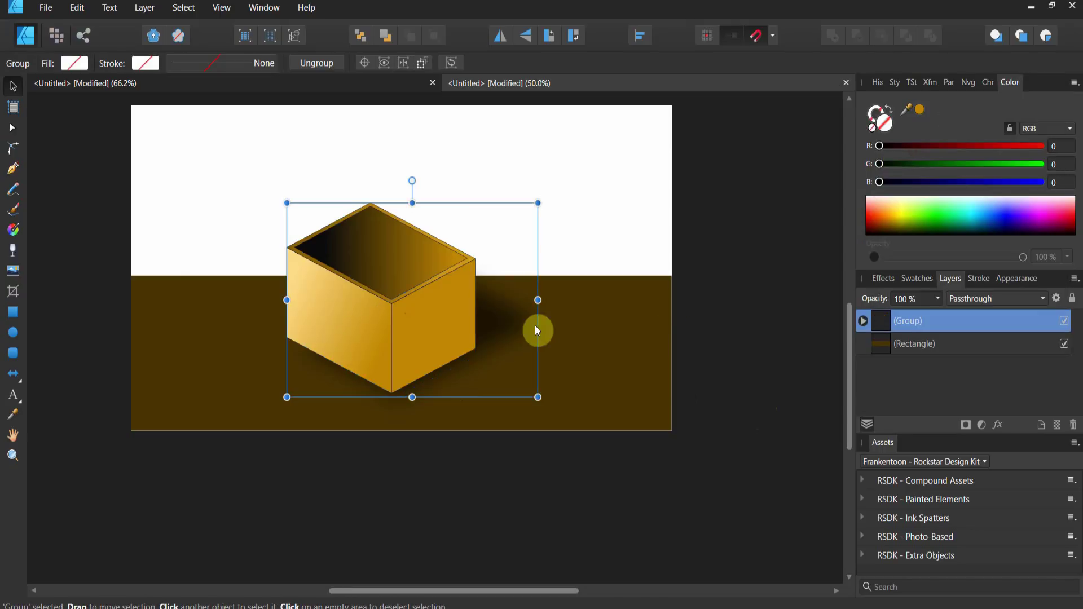
left_click_drag(443, 314, 464, 335)
left_click(762, 336)
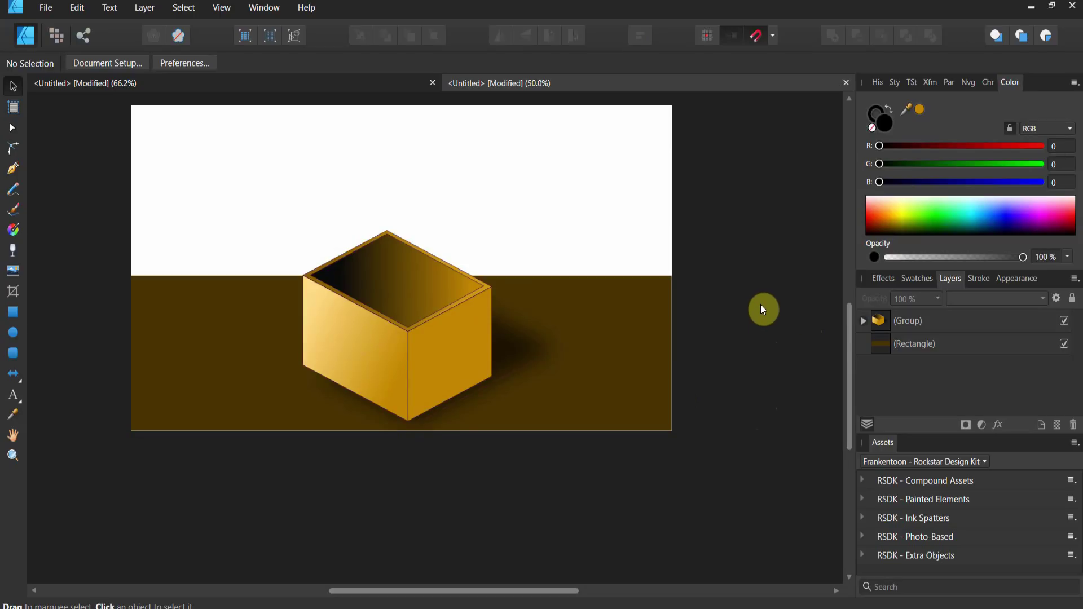
scroll(43, 419, "up", 1)
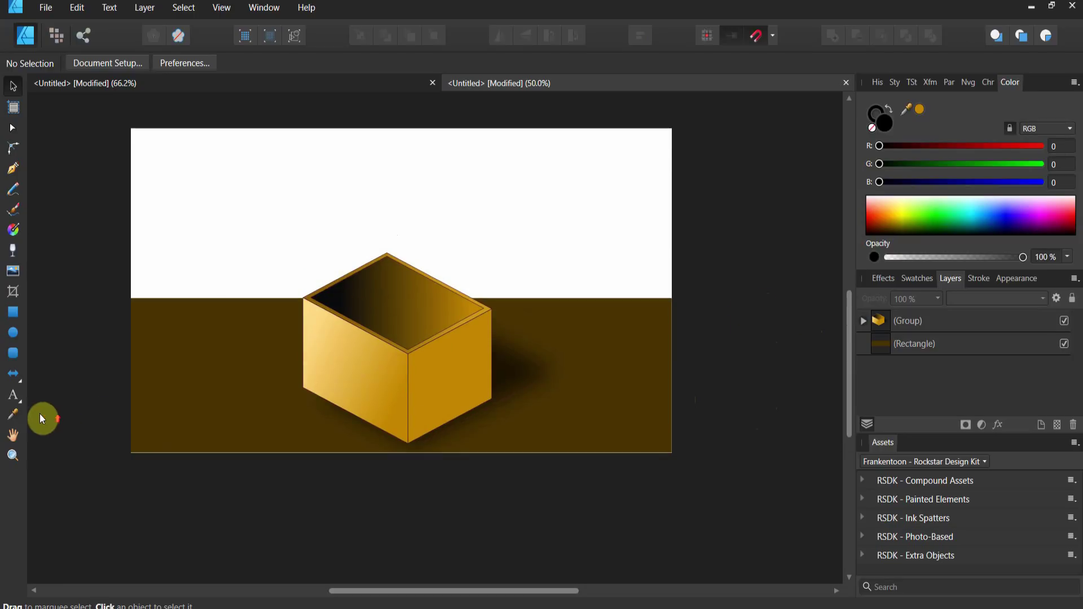
Draw a heart shape at the page's upper right and give it a red fill
left_click(18, 380)
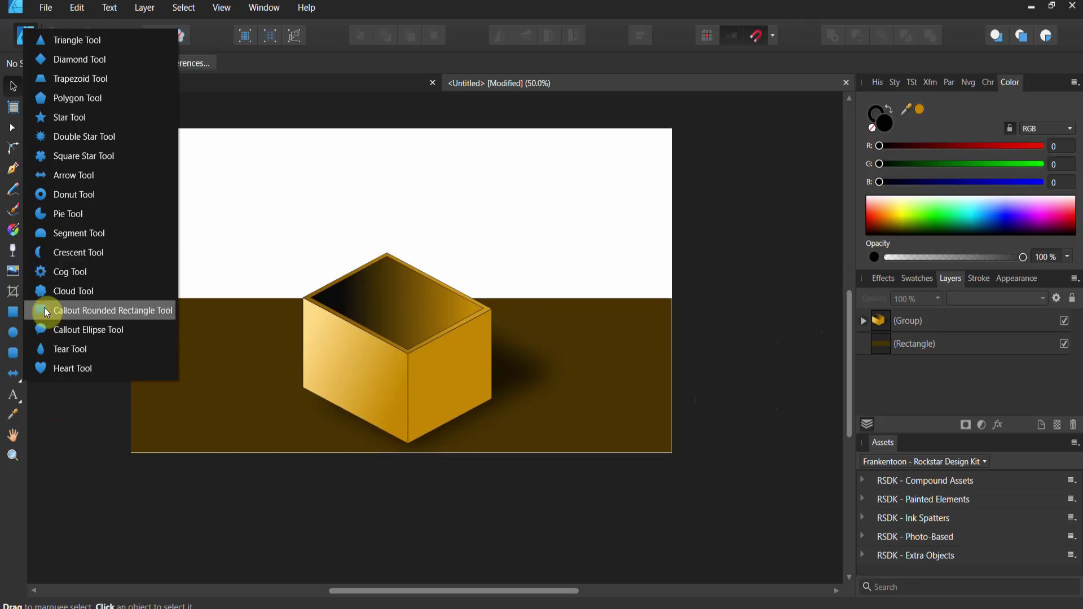
left_click(52, 369)
left_click_drag(503, 209, 633, 312)
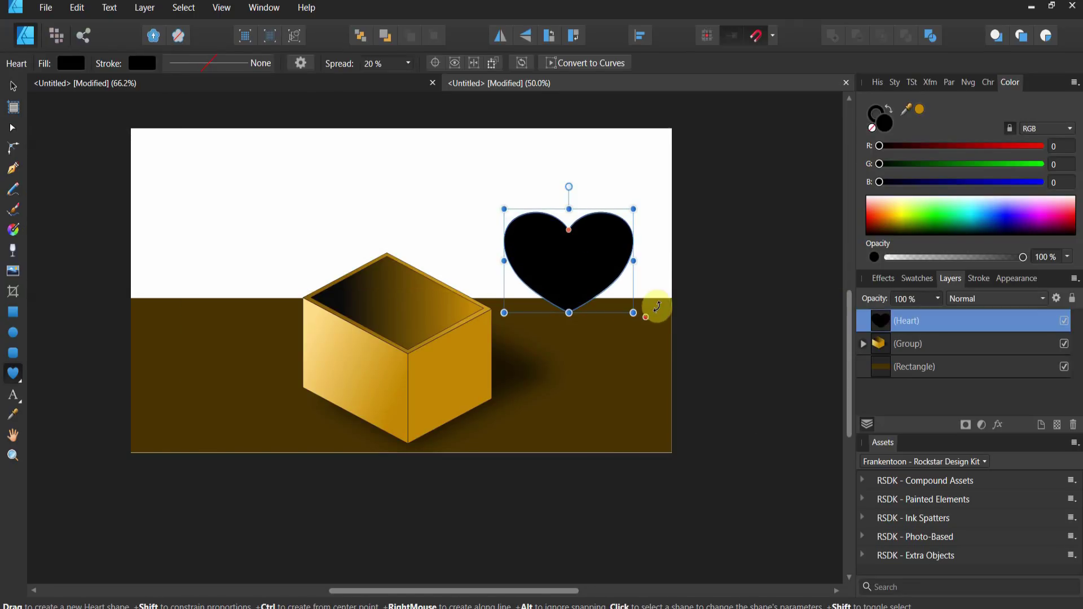
left_click_drag(867, 218, 861, 223)
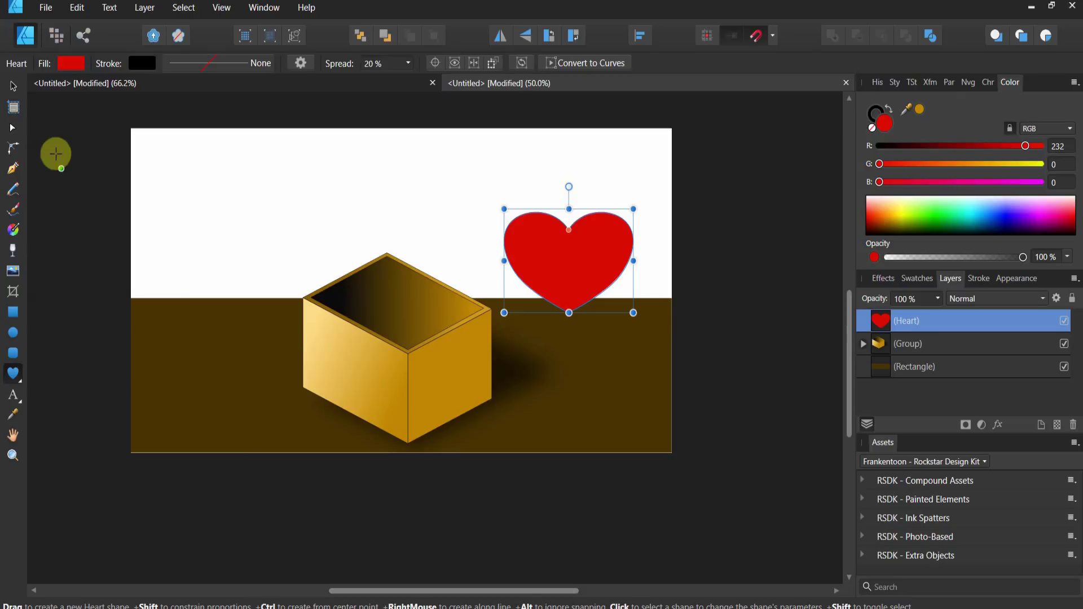
Move the red heart onto the gold box's front face, undoing a trial resize
left_click(13, 85)
left_click_drag(569, 246, 445, 364)
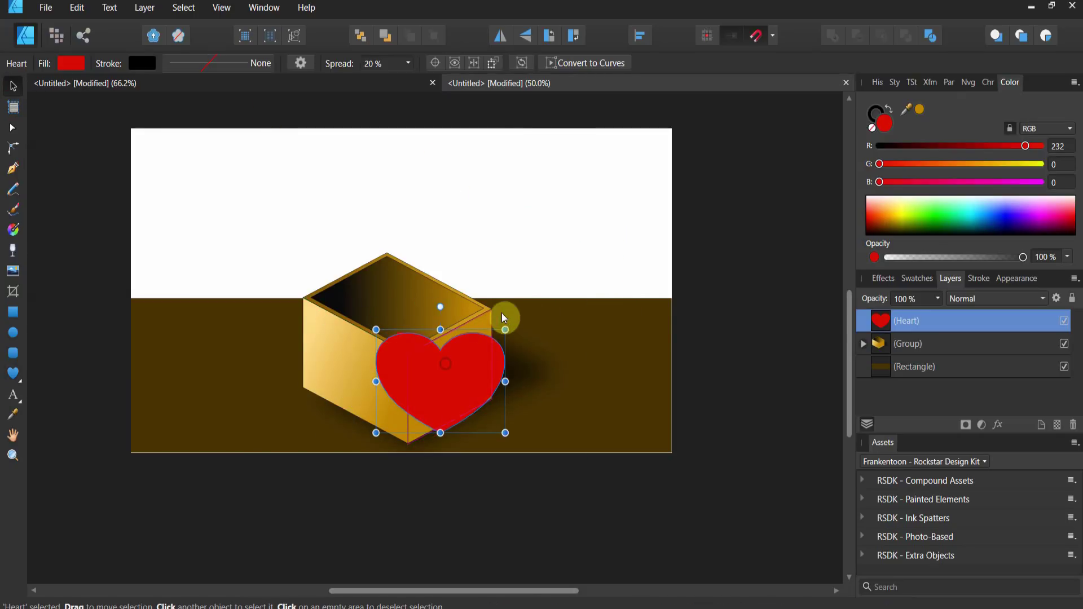
left_click_drag(505, 329, 477, 324)
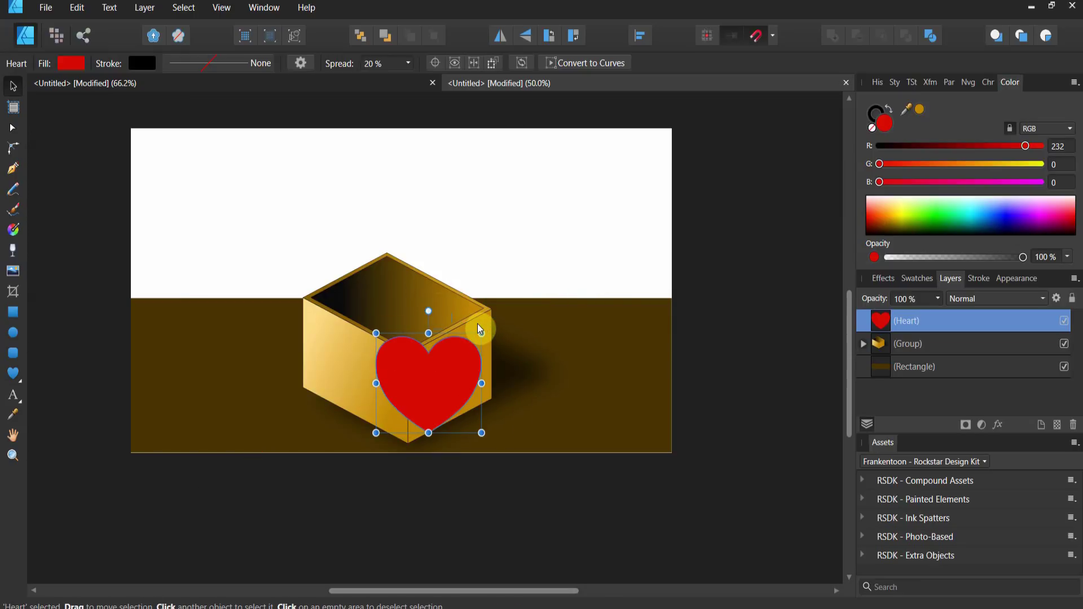
key("ctrl+z")
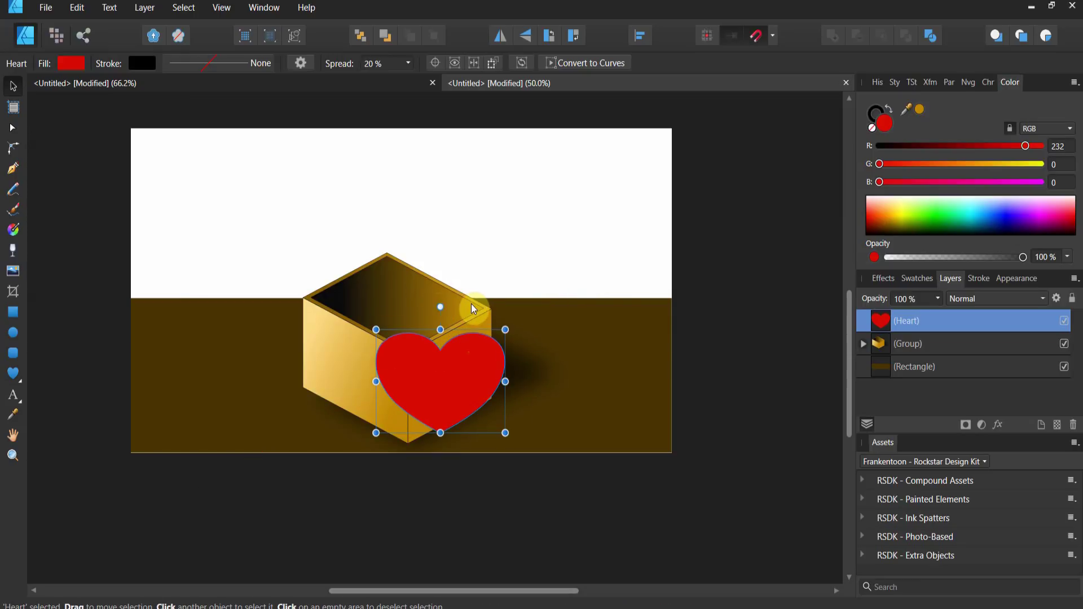
Fit the heart onto the Front isometric plane using the Isometric studio panel
left_click(221, 8)
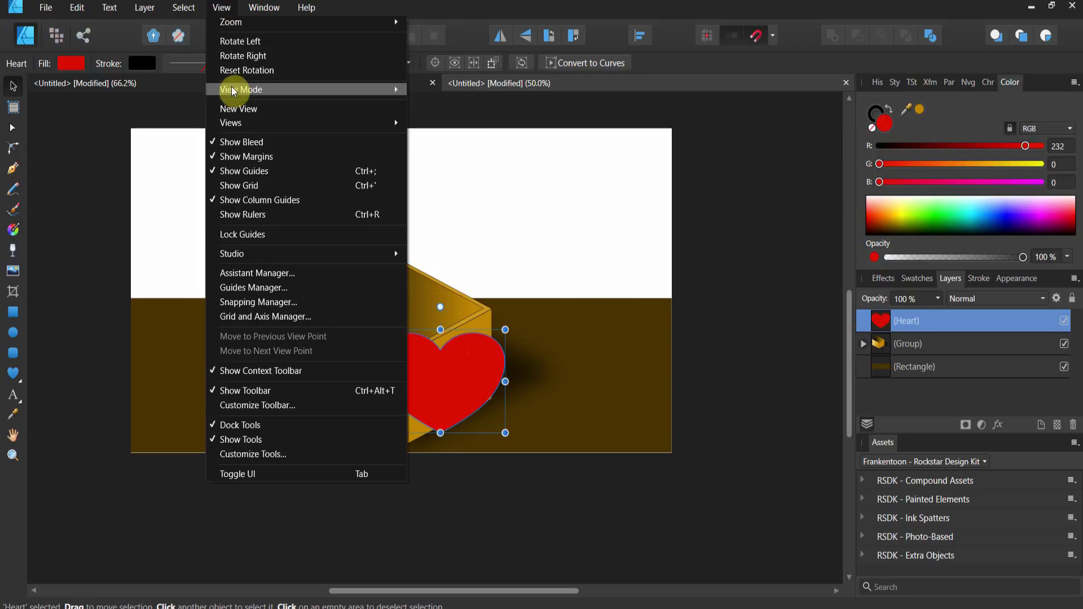
mouse_move(273, 254)
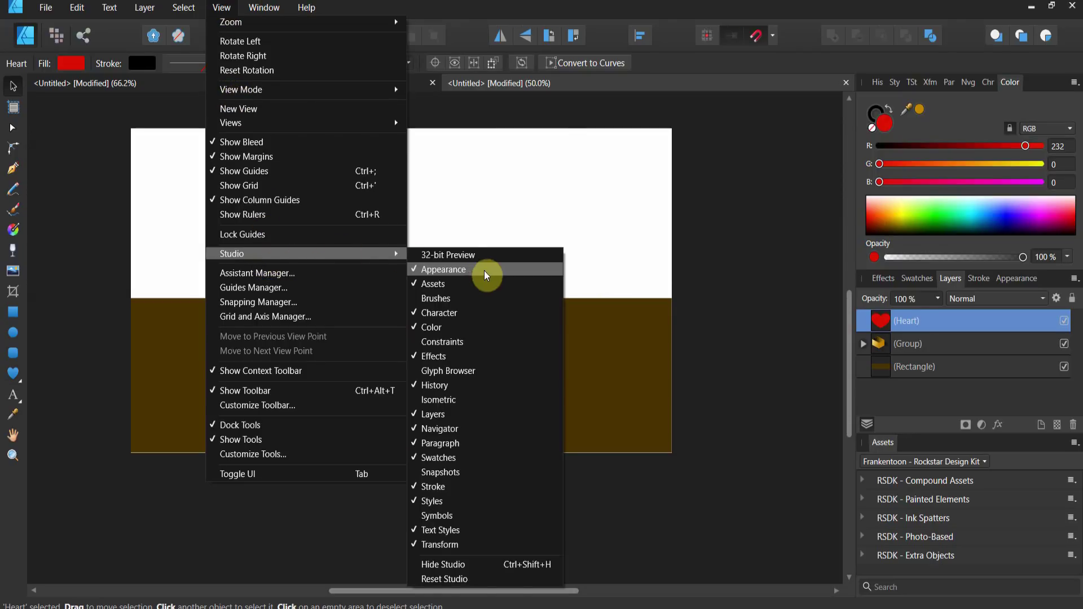
left_click(460, 398)
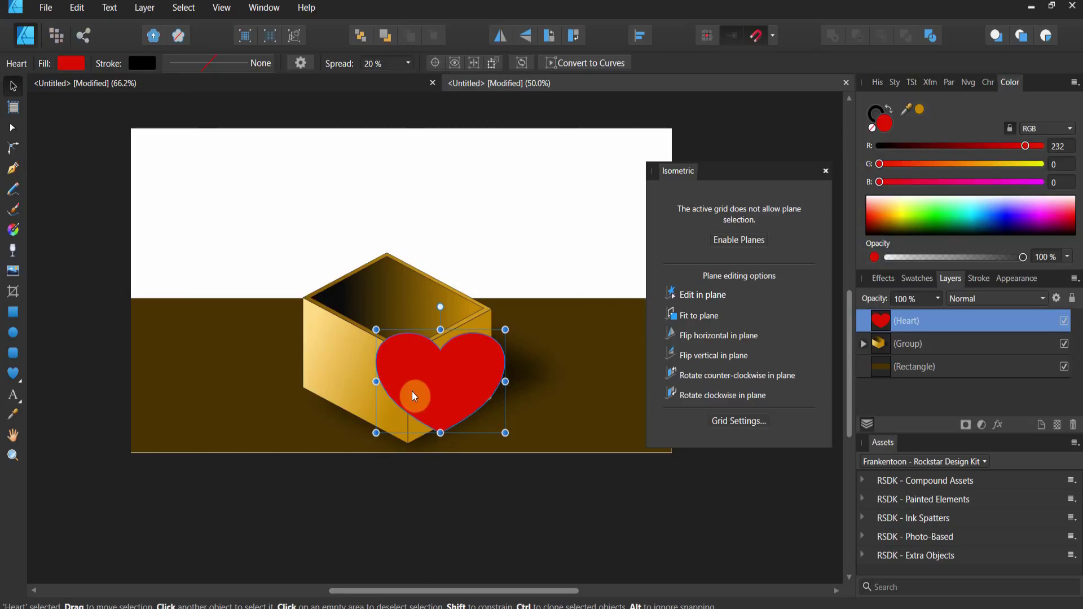
left_click(682, 314)
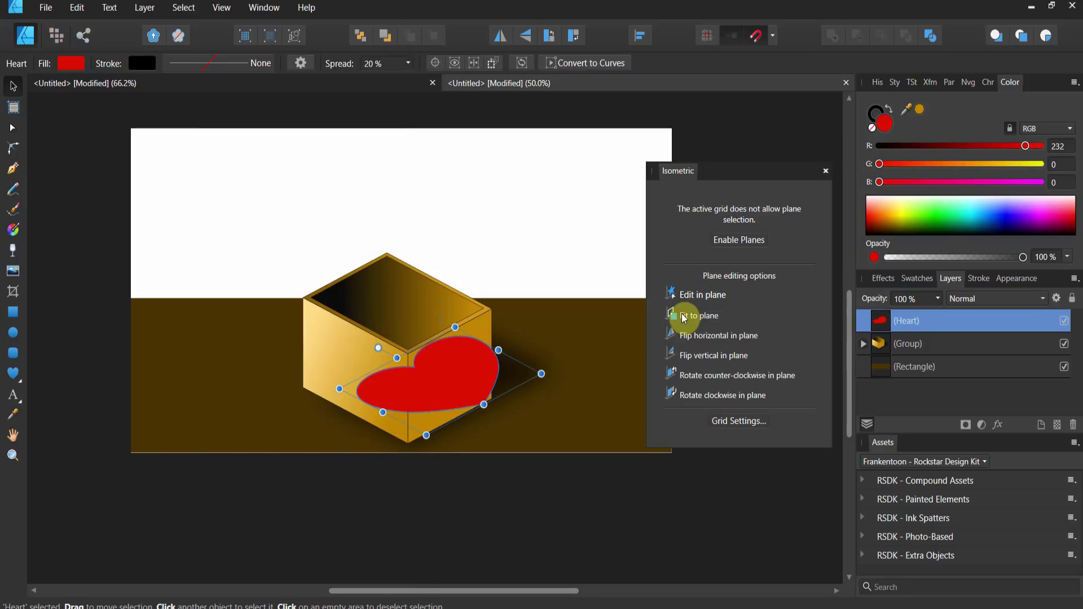
left_click(722, 242)
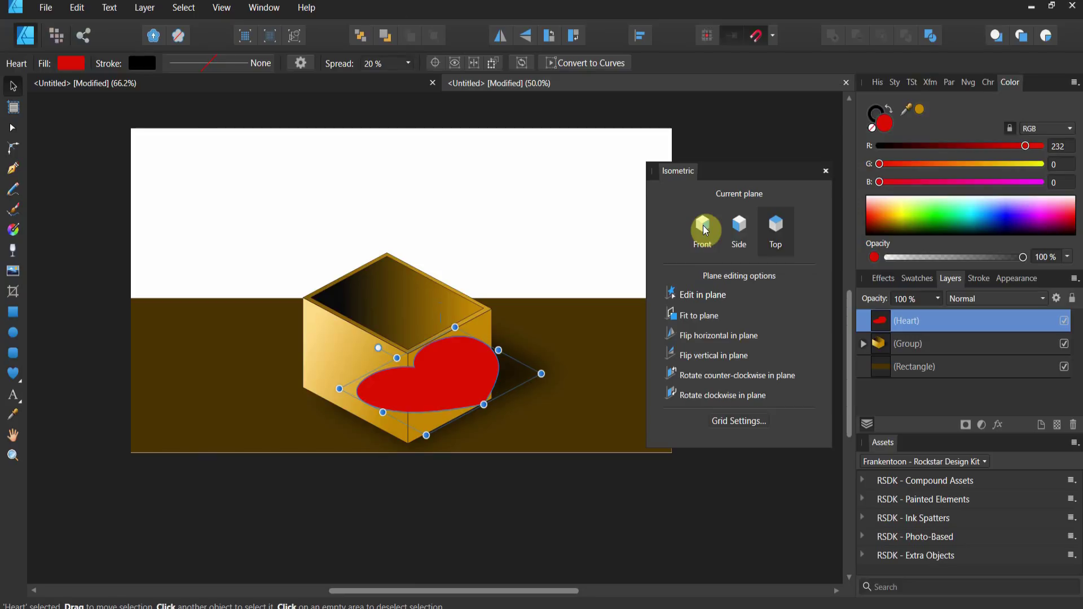
left_click(703, 225)
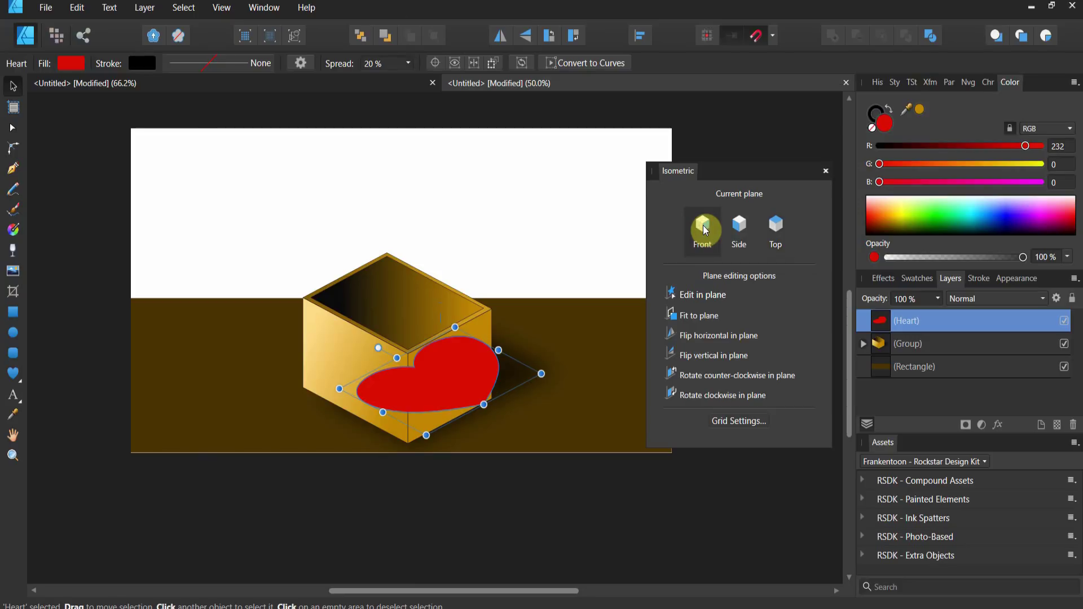
left_click(694, 321)
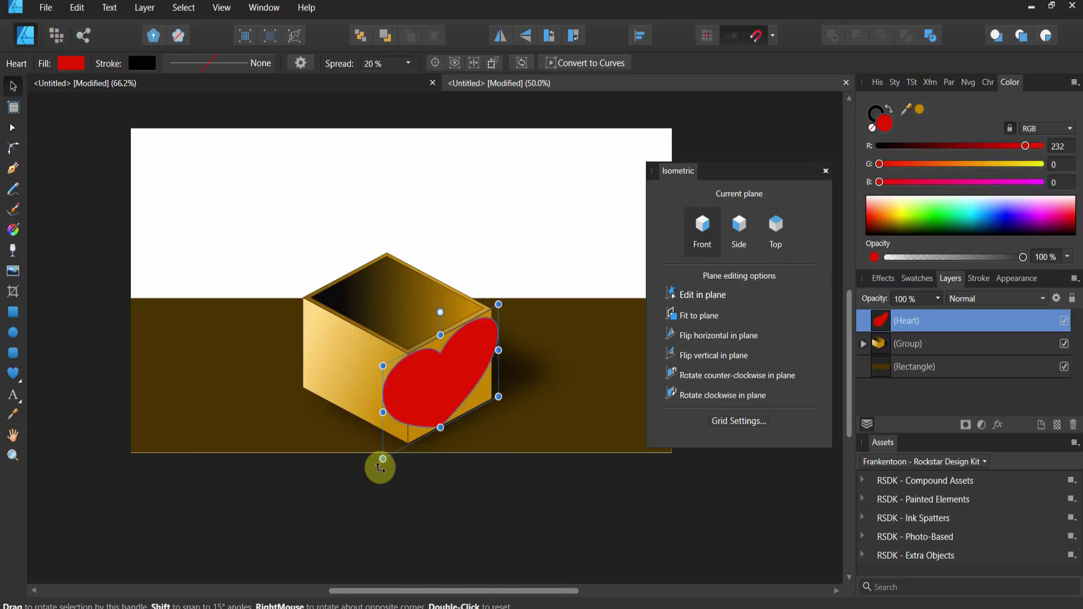
Shrink and reposition the skewed heart so it sits within the box's front face
left_click_drag(386, 457, 402, 435)
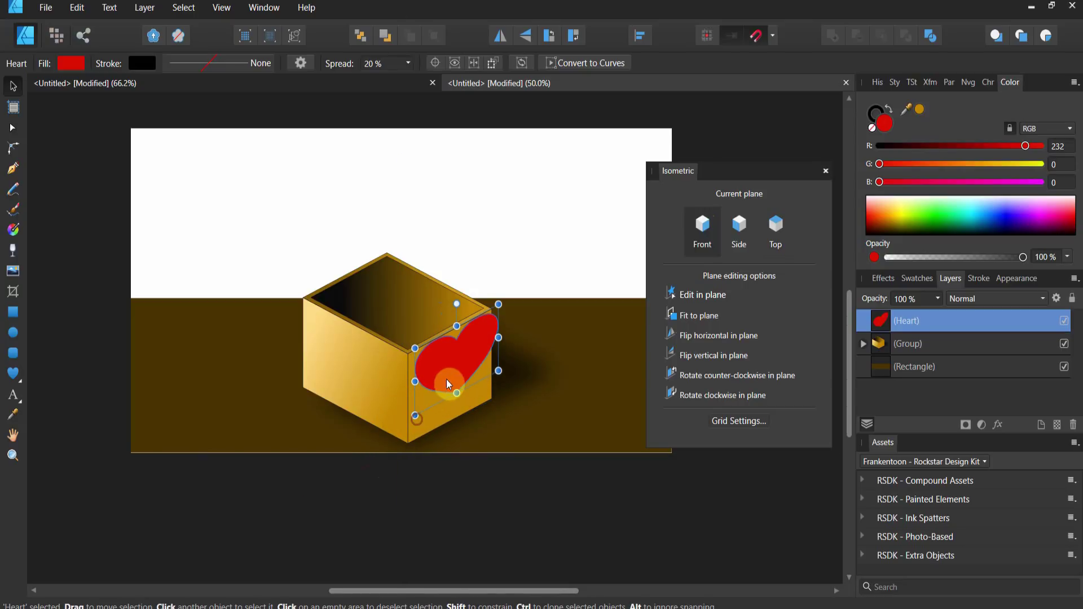
left_click_drag(438, 397, 440, 394)
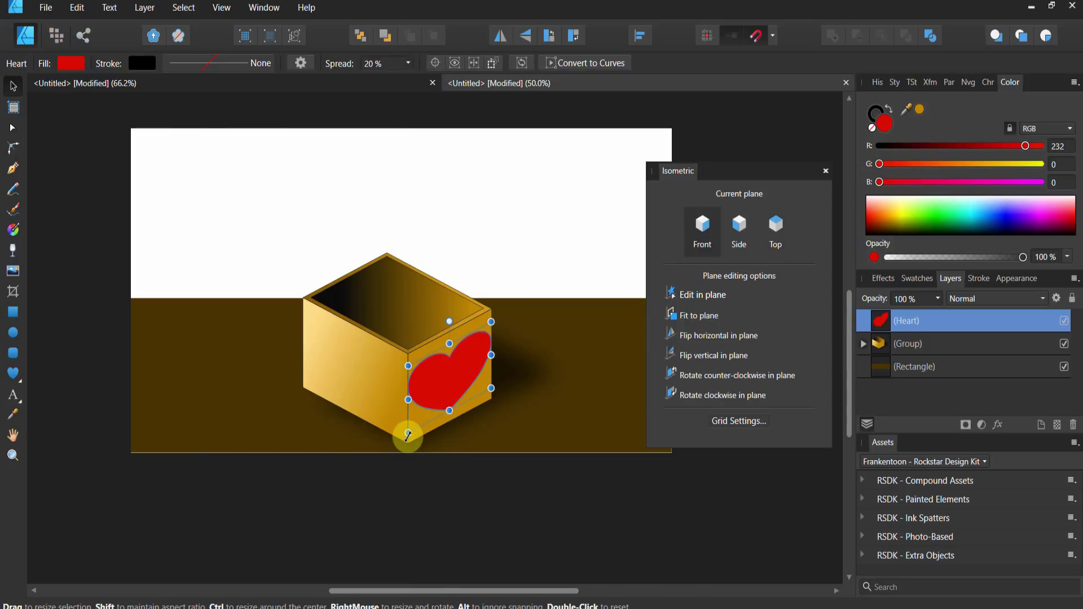
left_click_drag(408, 434, 438, 395)
left_click(523, 232)
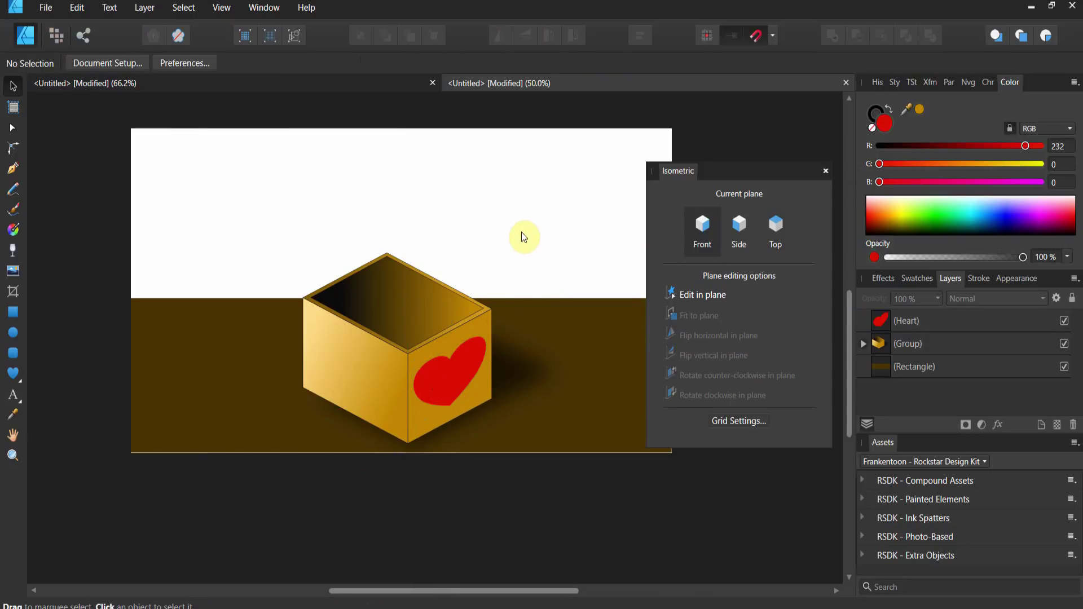
left_click(456, 377)
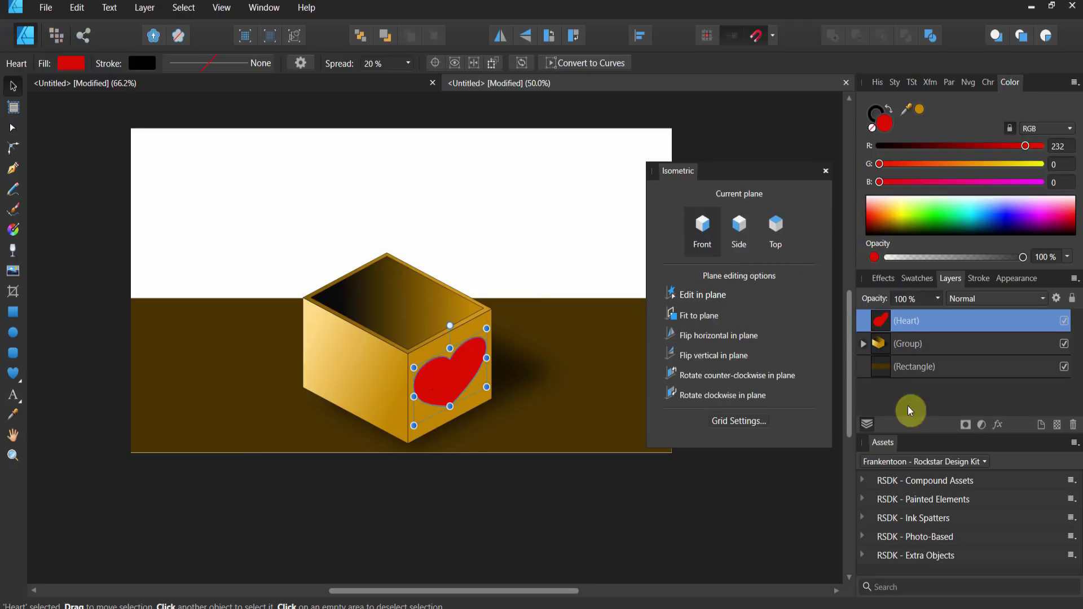
Add a Bevel/Emboss layer effect with a 9.3 px radius to the heart
left_click(997, 425)
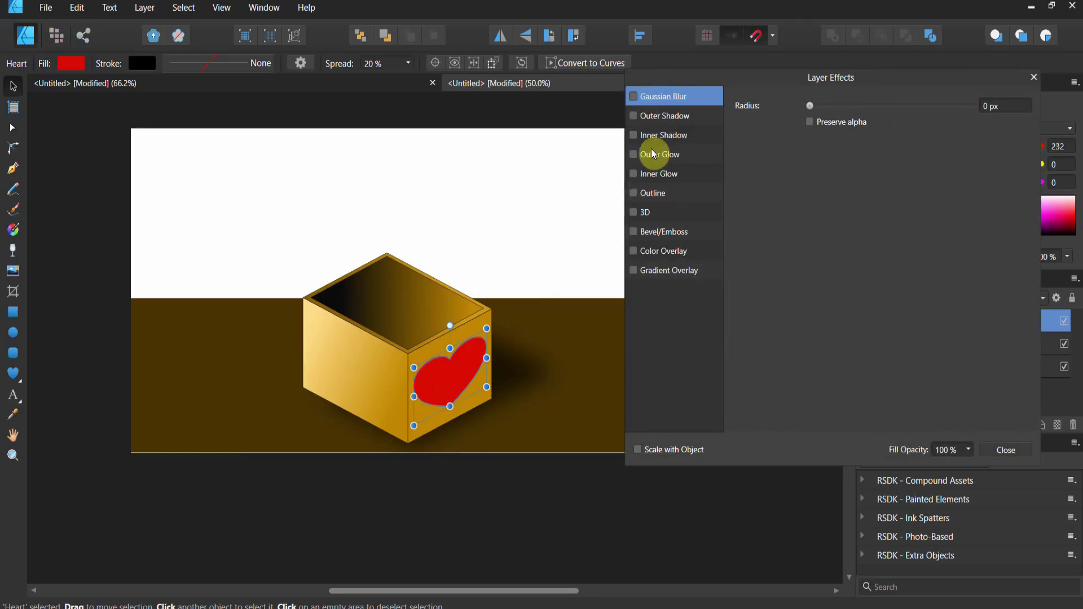
left_click(633, 232)
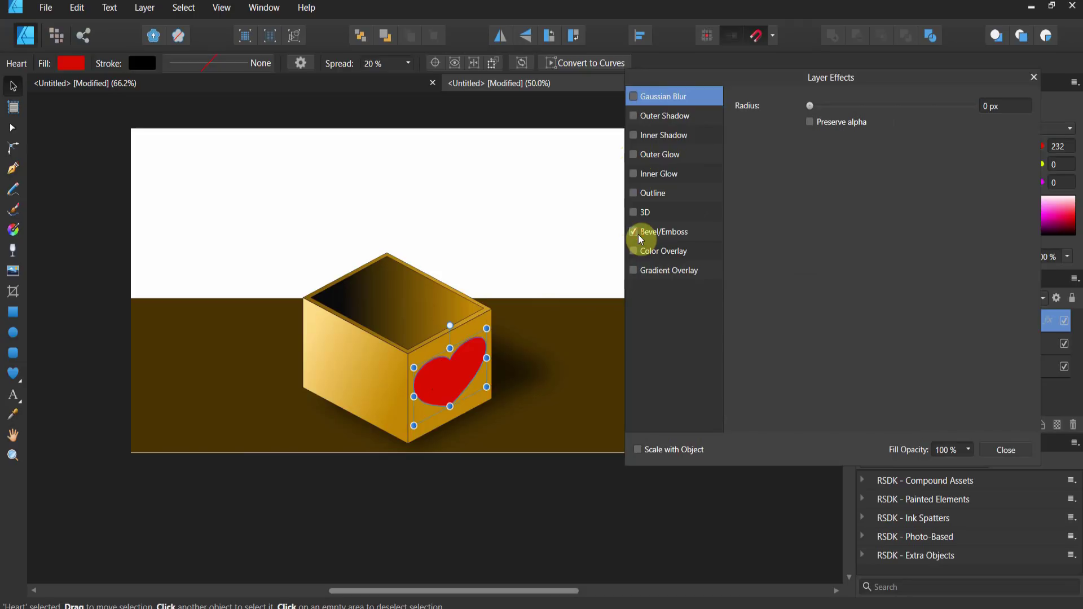
left_click(704, 230)
mouse_move(859, 124)
left_mouse_down()
mouse_move(879, 123)
mouse_move(871, 128)
left_mouse_up()
left_click(95, 247)
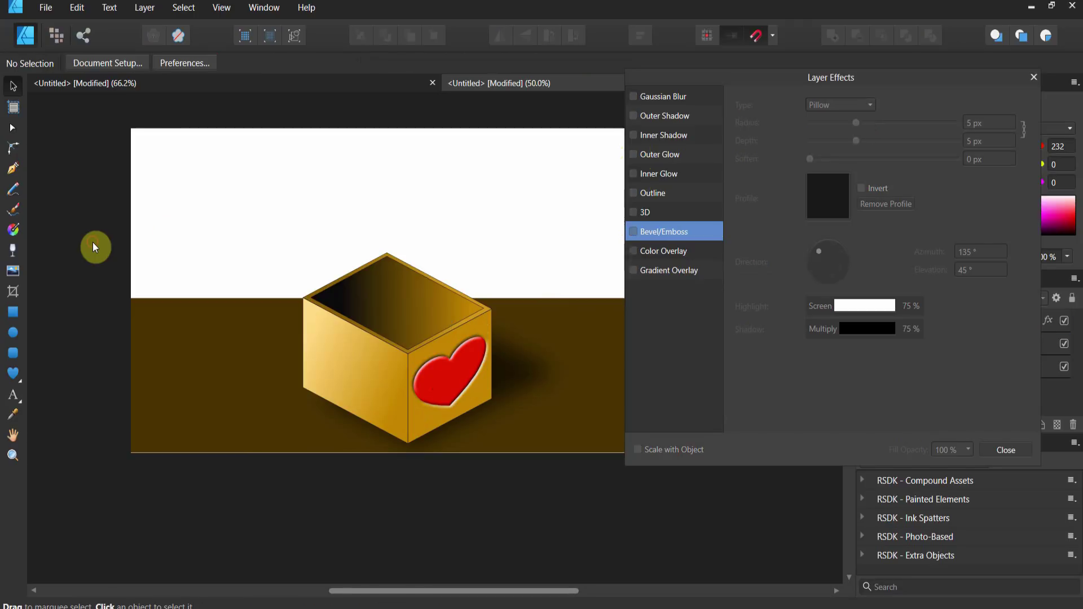
left_click_drag(902, 70, 932, 53)
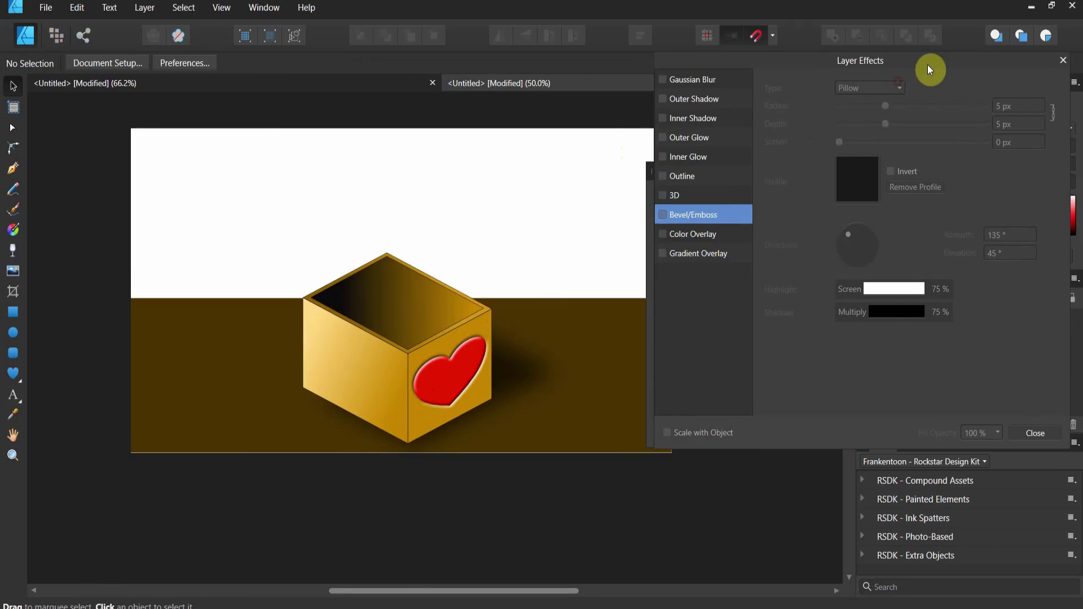
left_click(1064, 60)
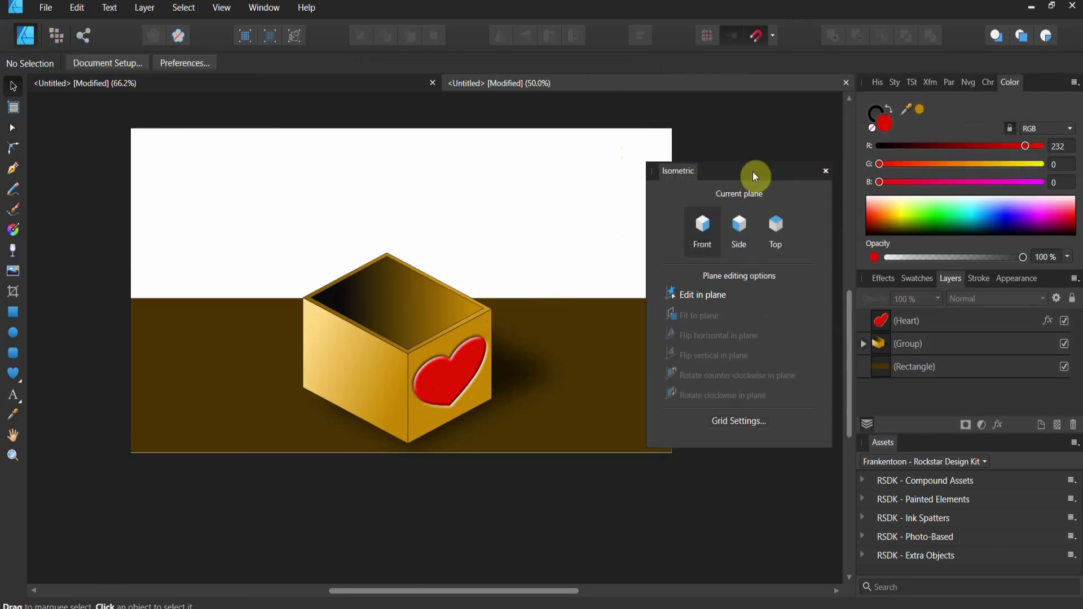
left_click_drag(741, 159, 774, 149)
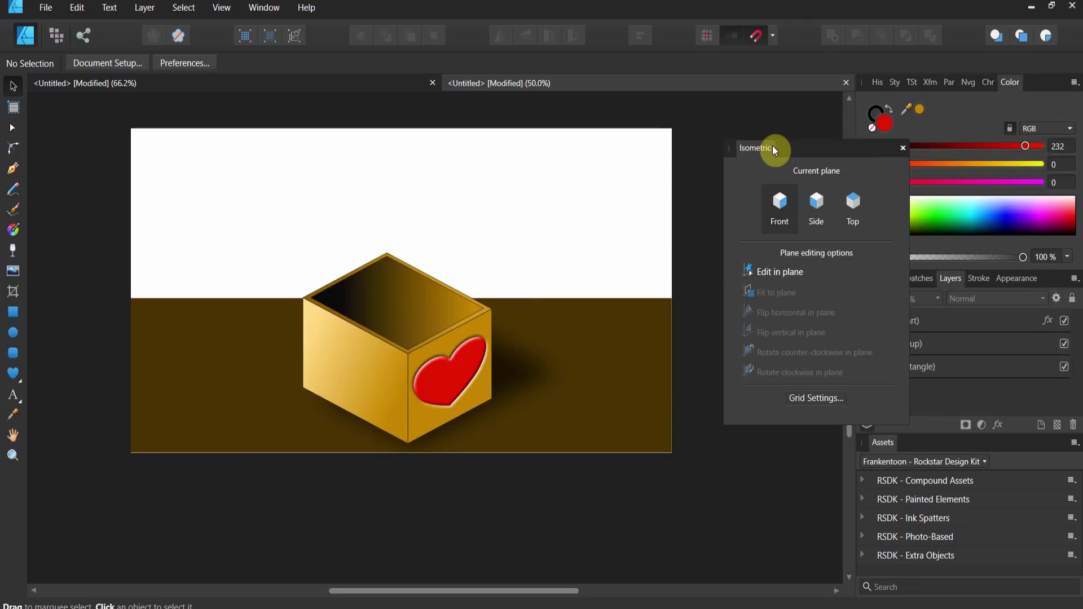